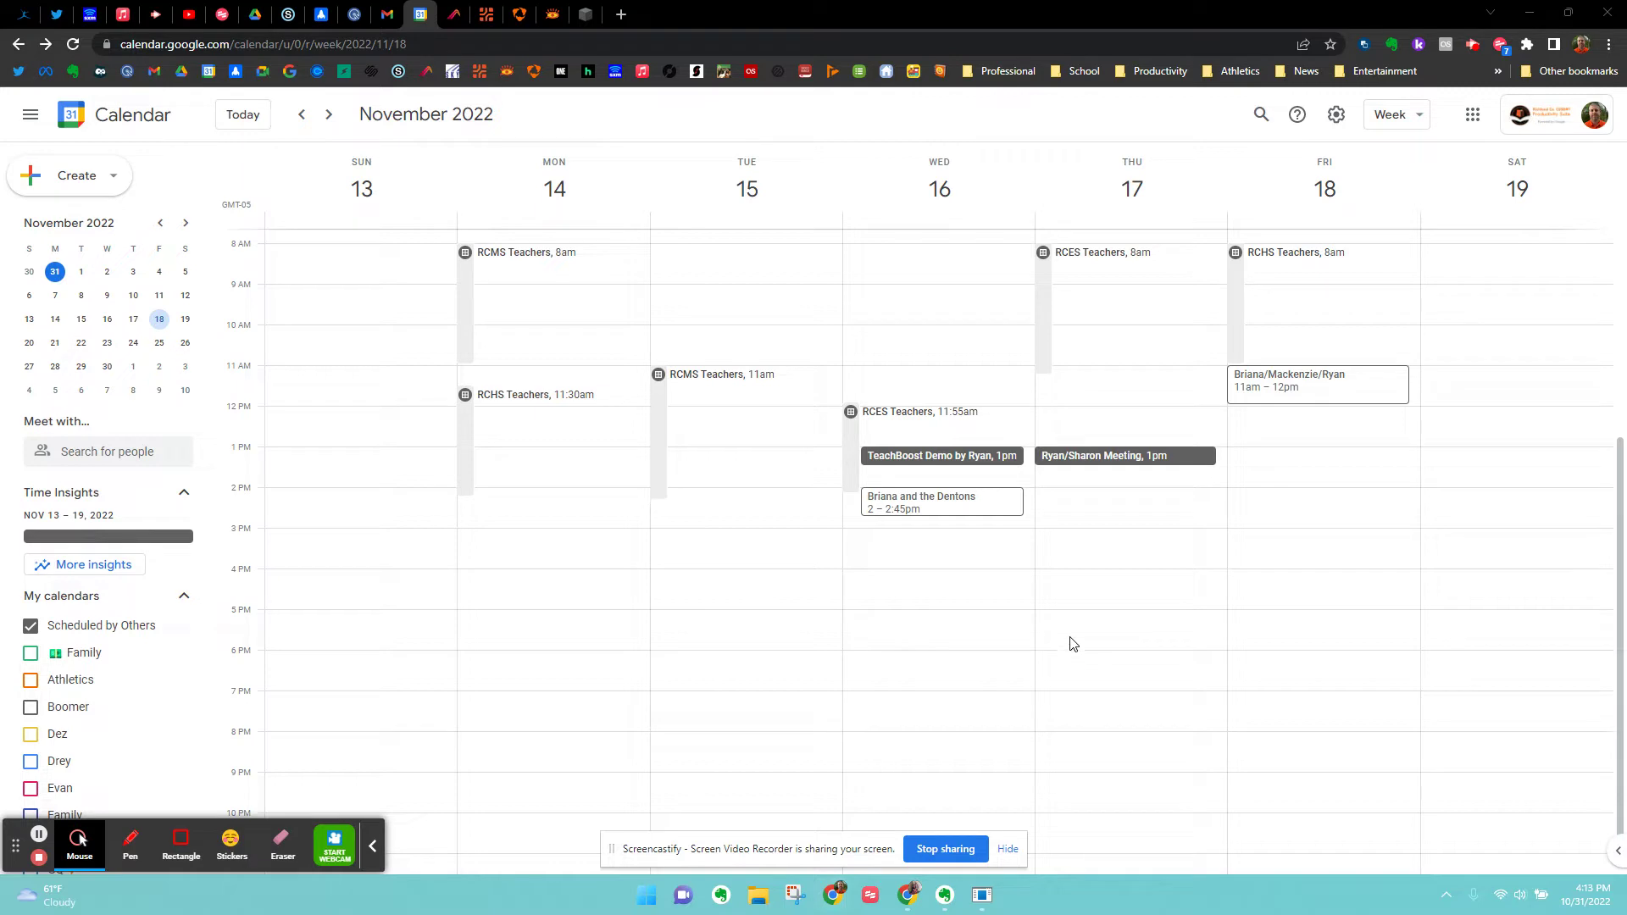
Create a new appointment schedule on Thursday at 5pm titled 'RCMS P/T Conferences'.
click(1112, 612)
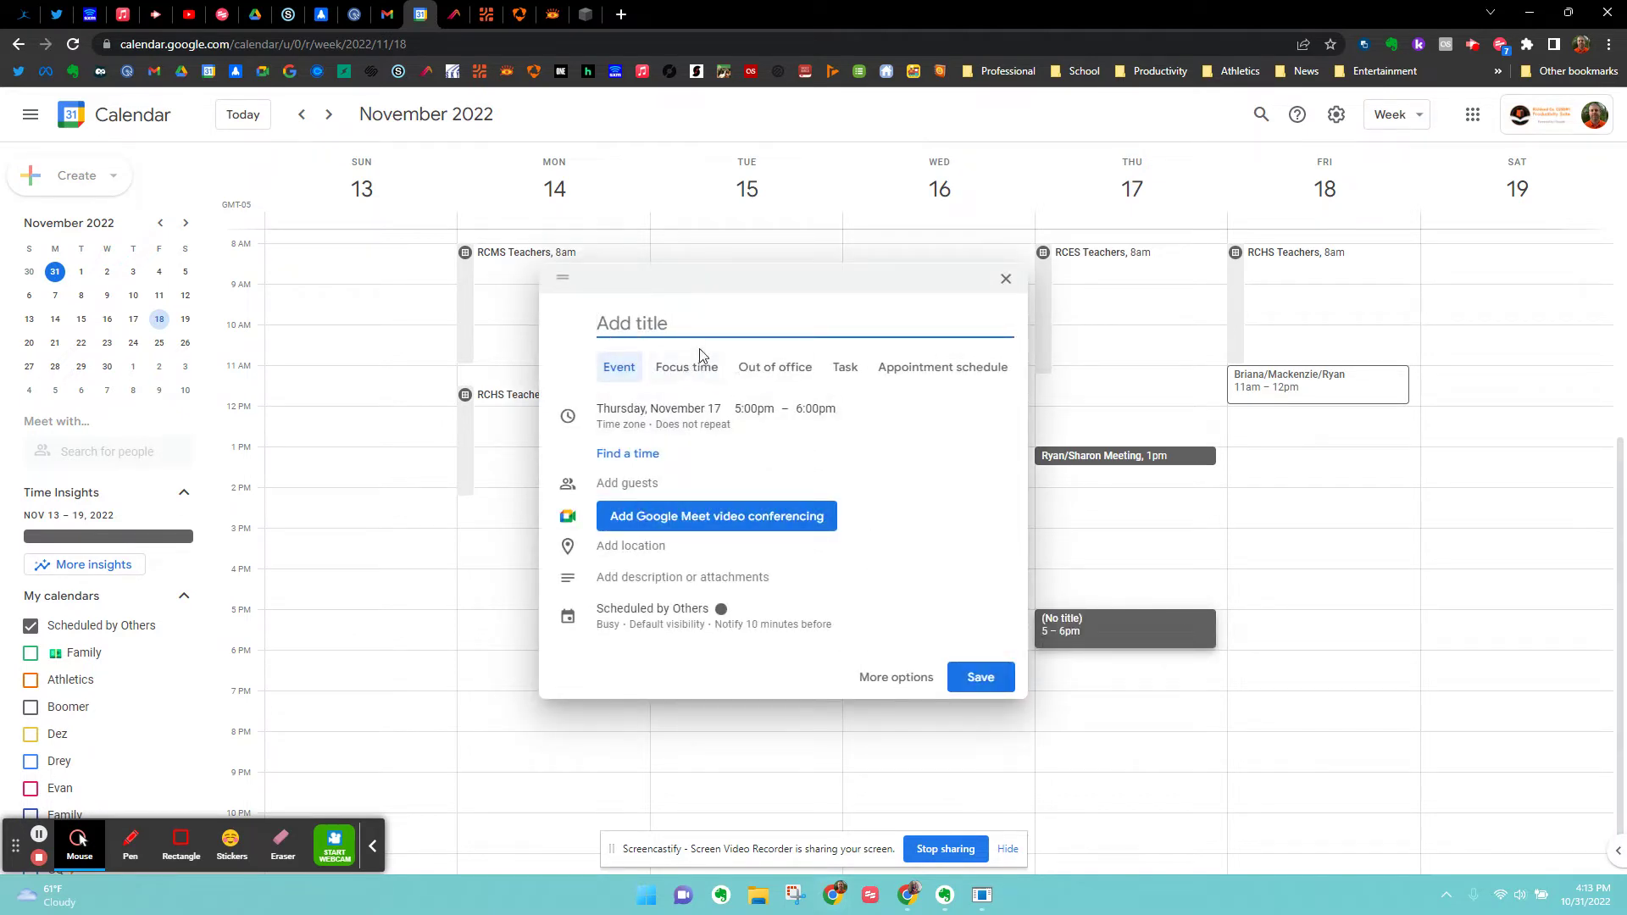
click(622, 378)
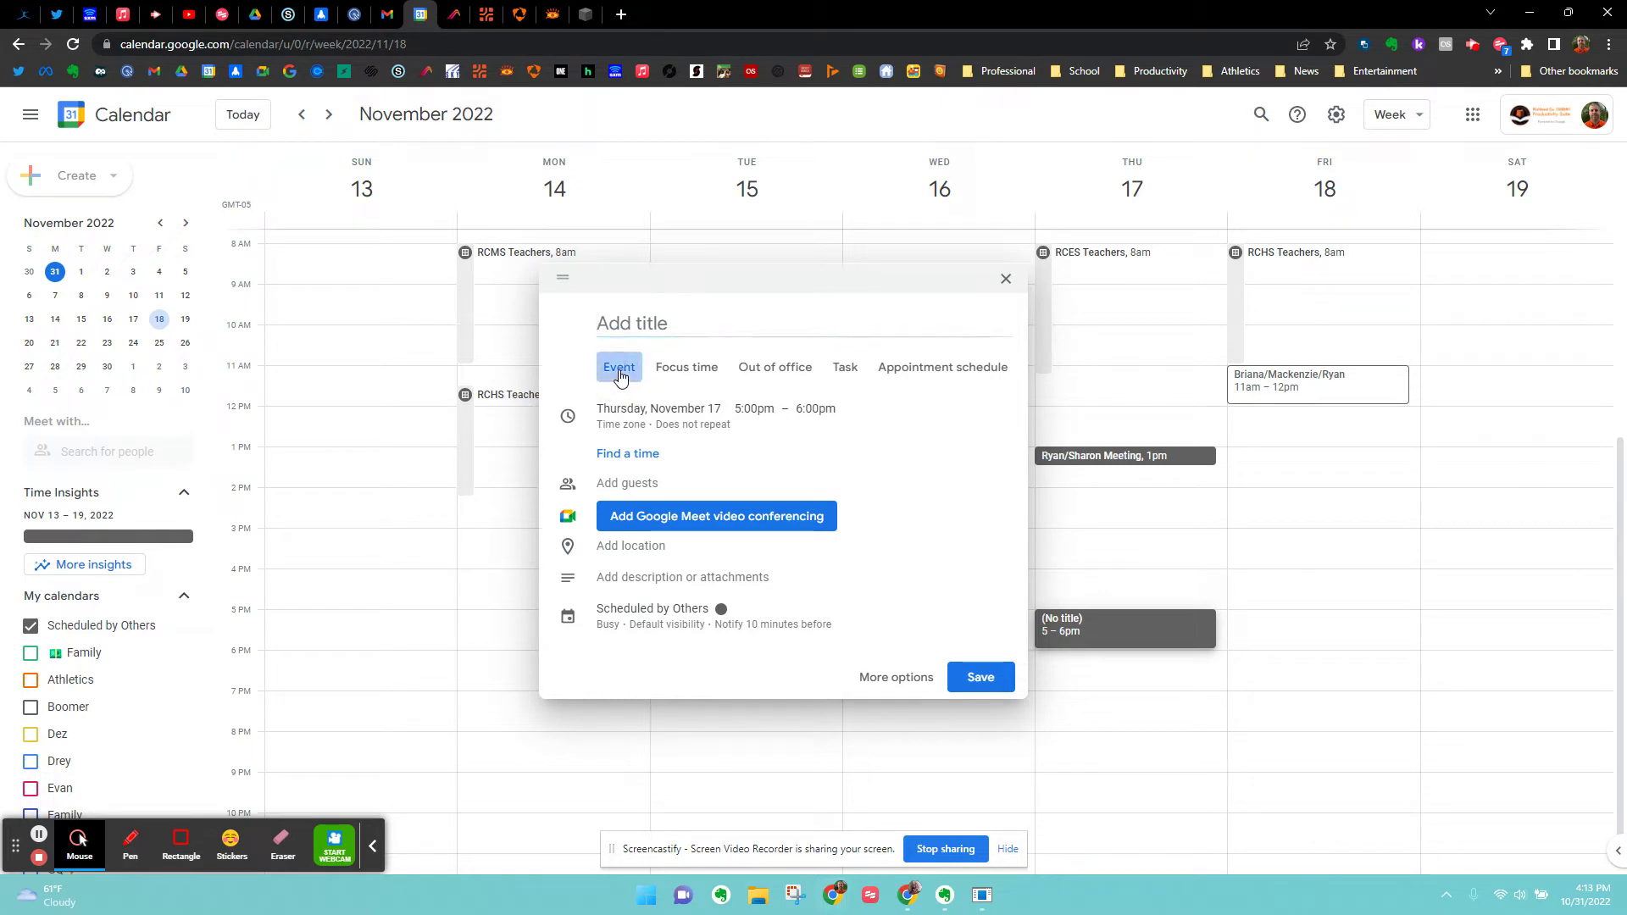
click(971, 373)
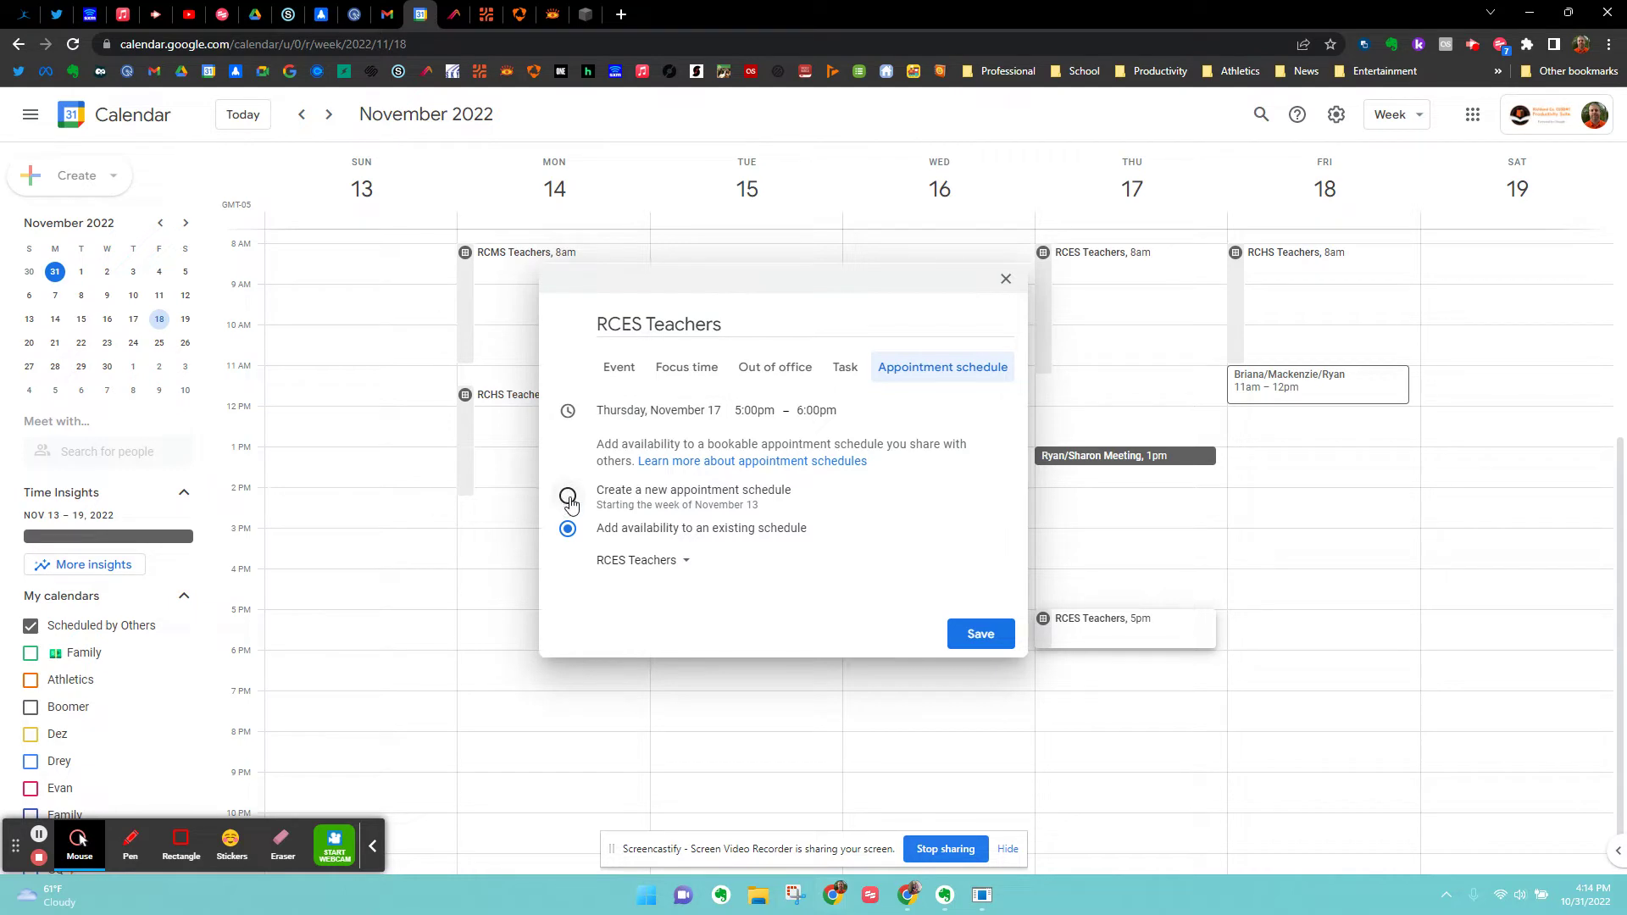
click(569, 500)
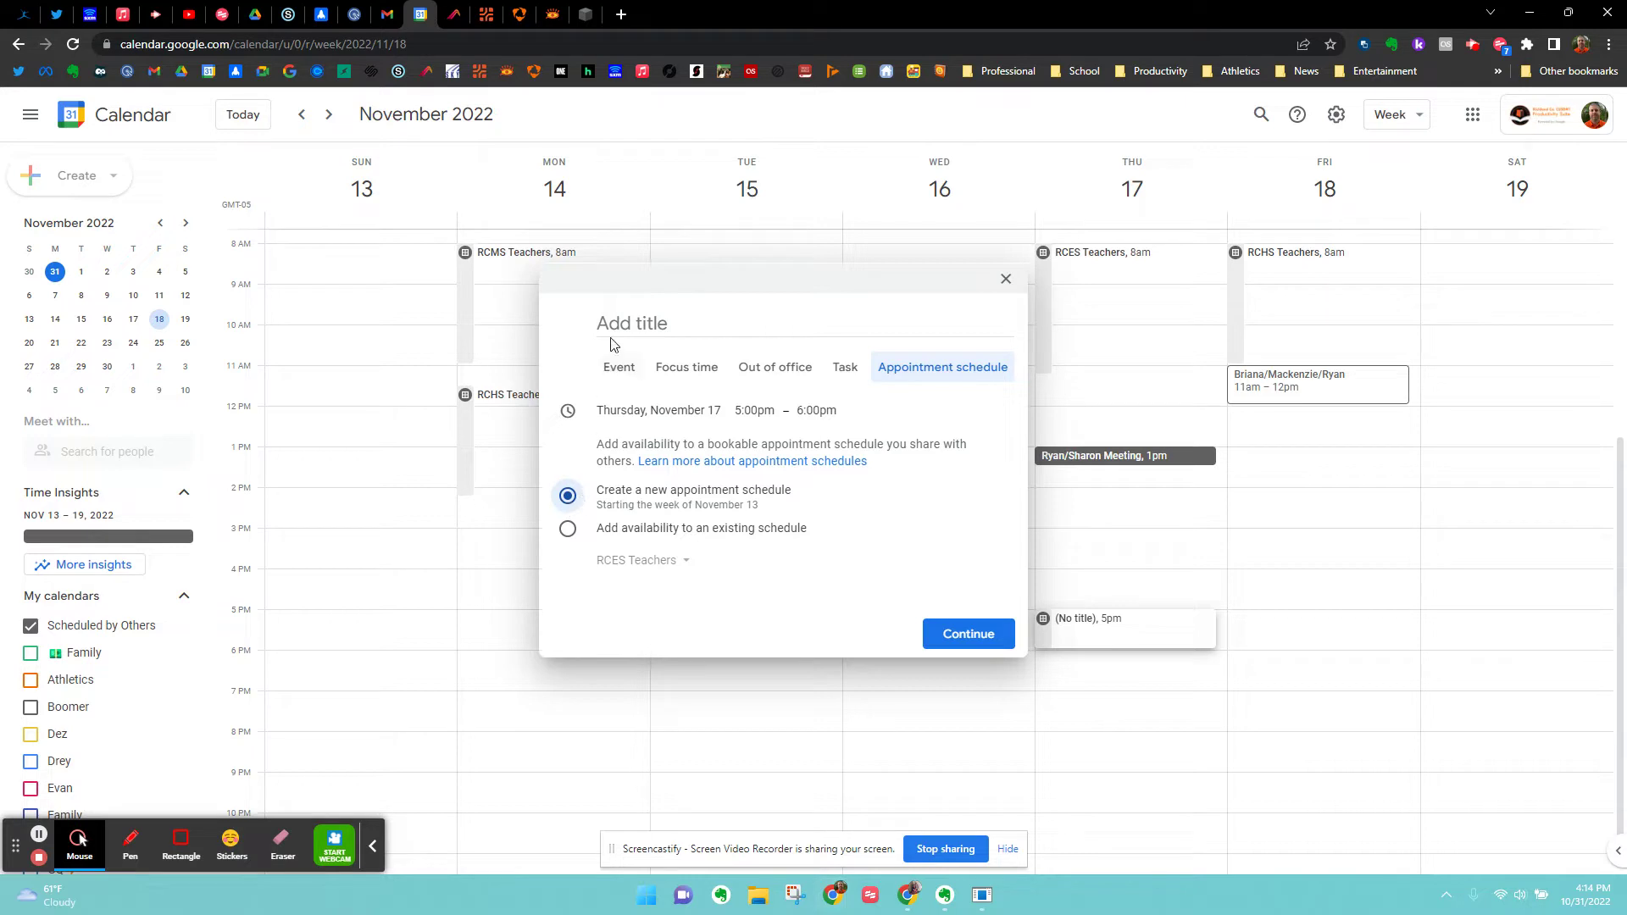
click(640, 326)
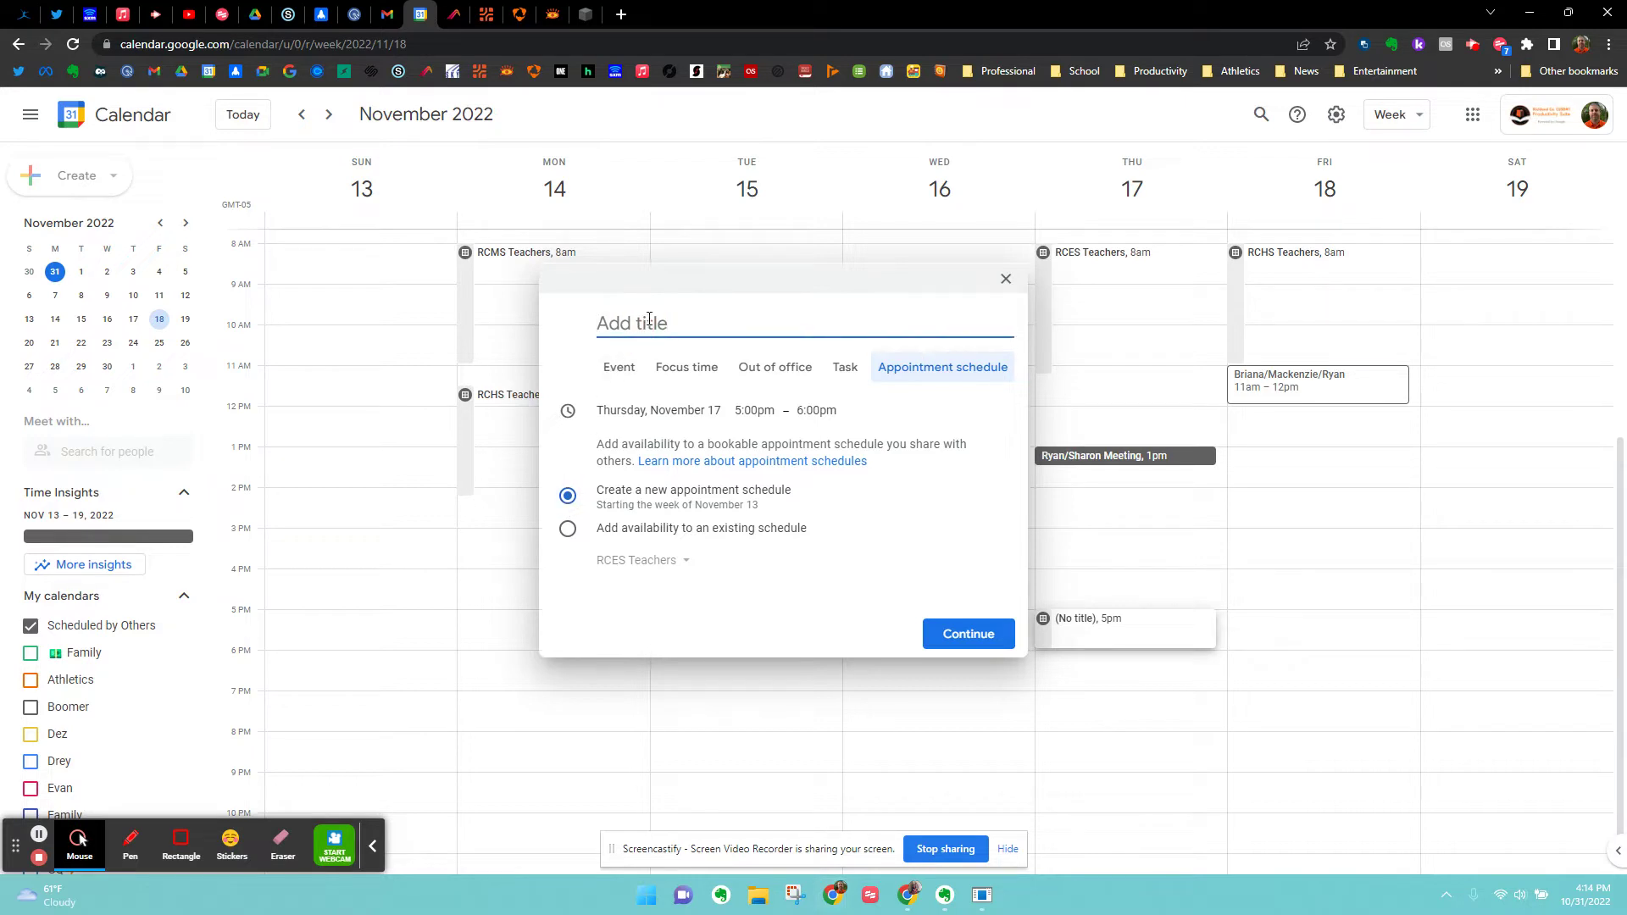
text(RCMS P/T Conferences)
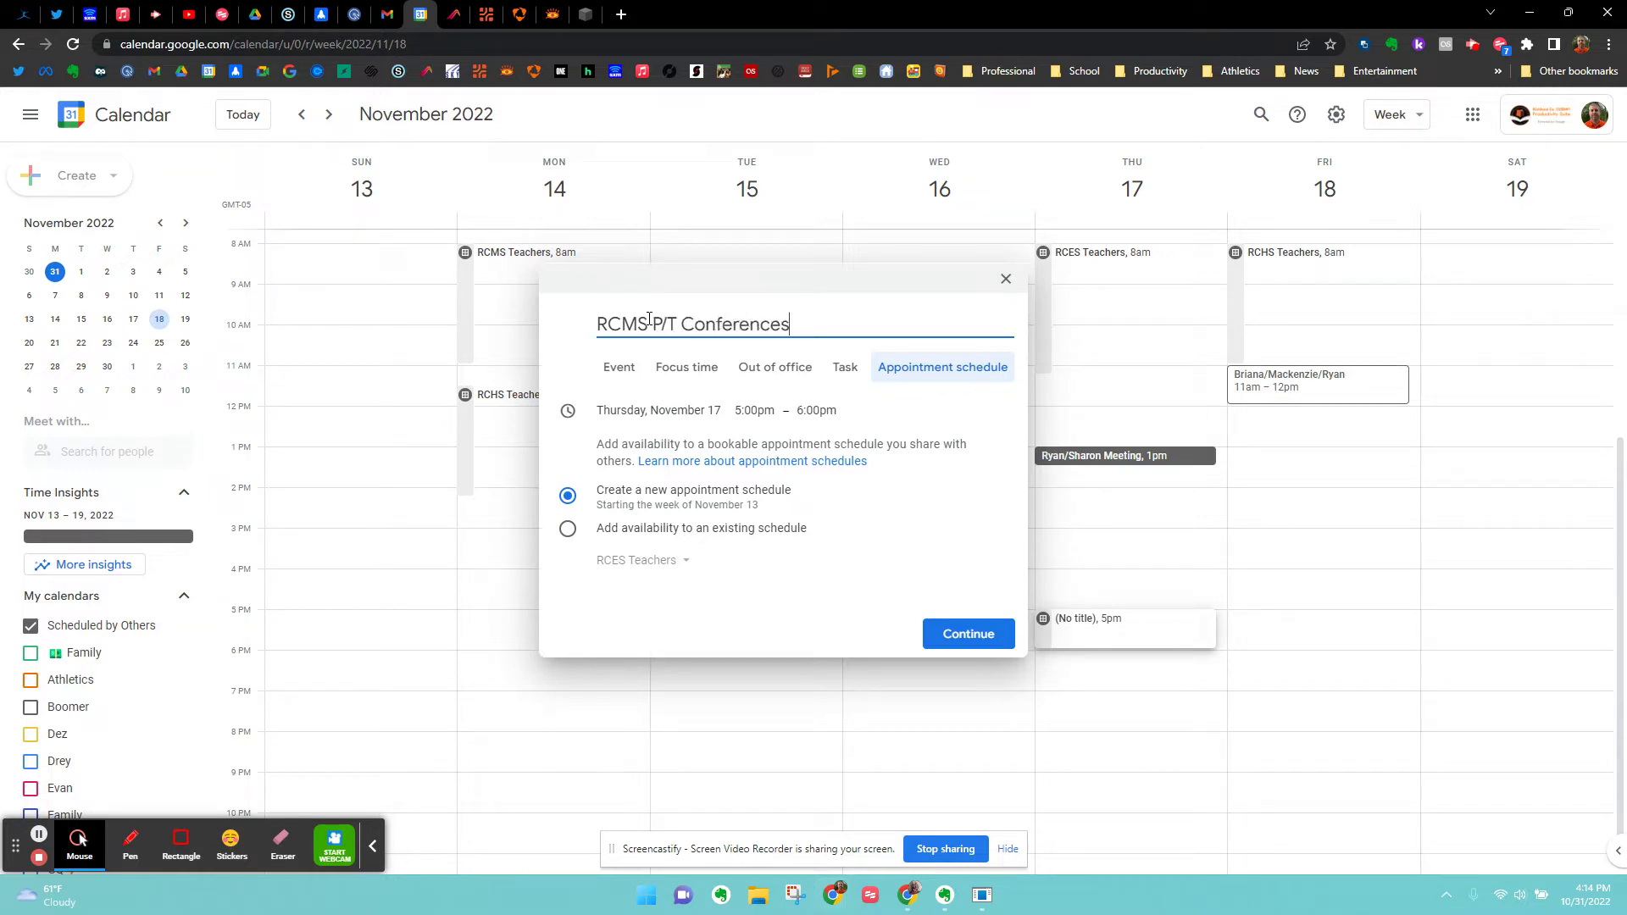
In the full booking setup, set a custom appointment duration of 20 minutes.
click(983, 635)
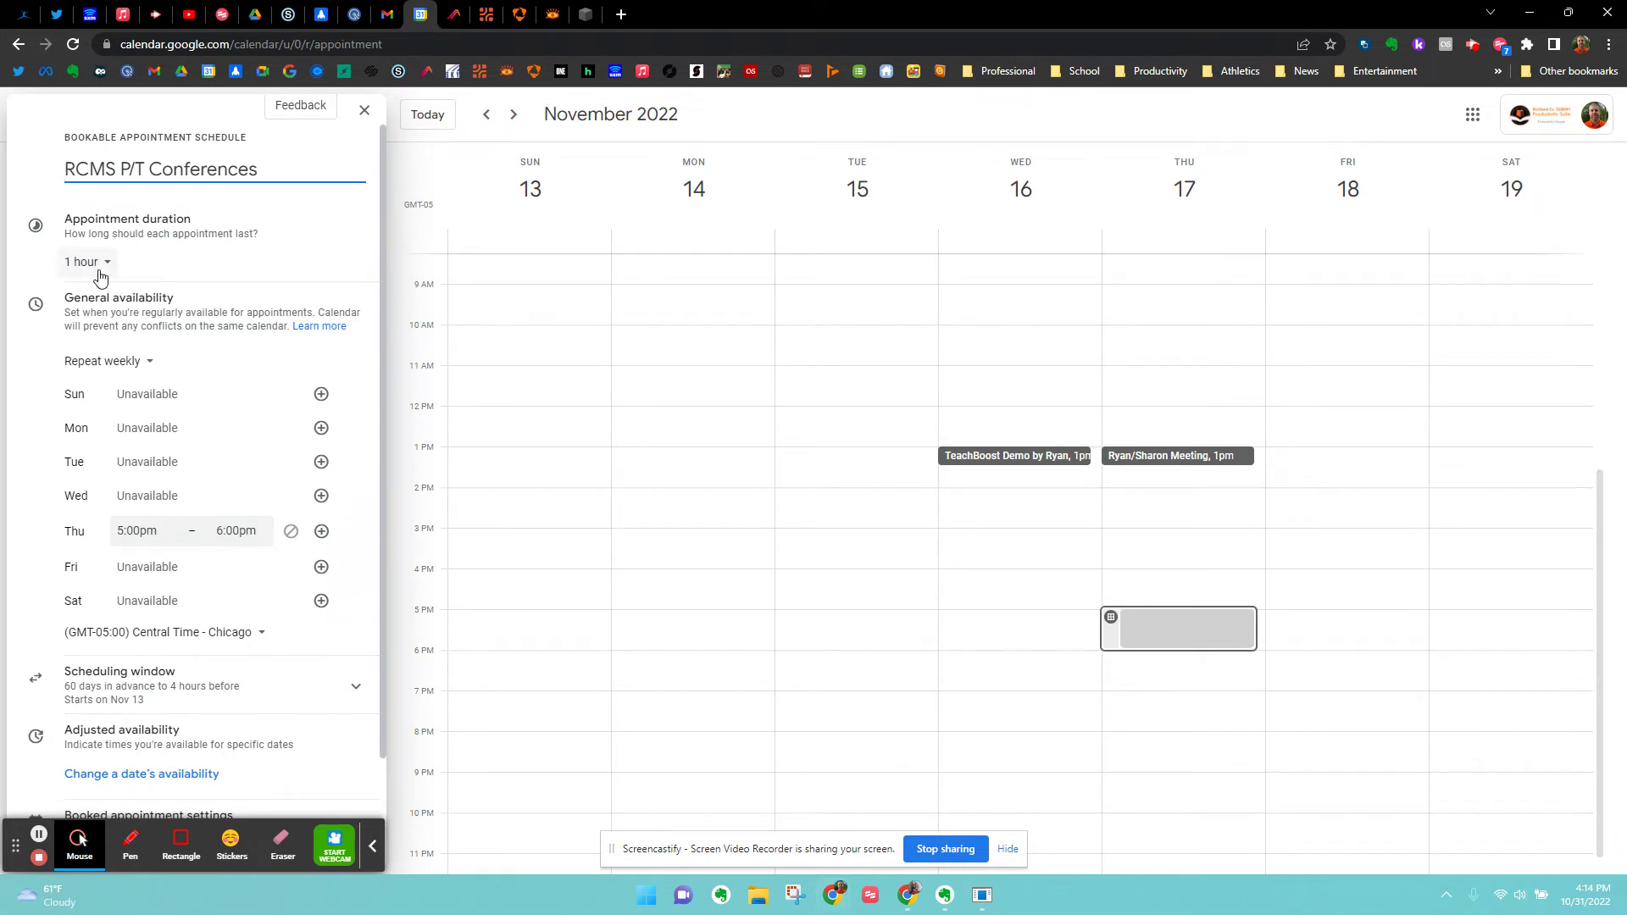
click(98, 267)
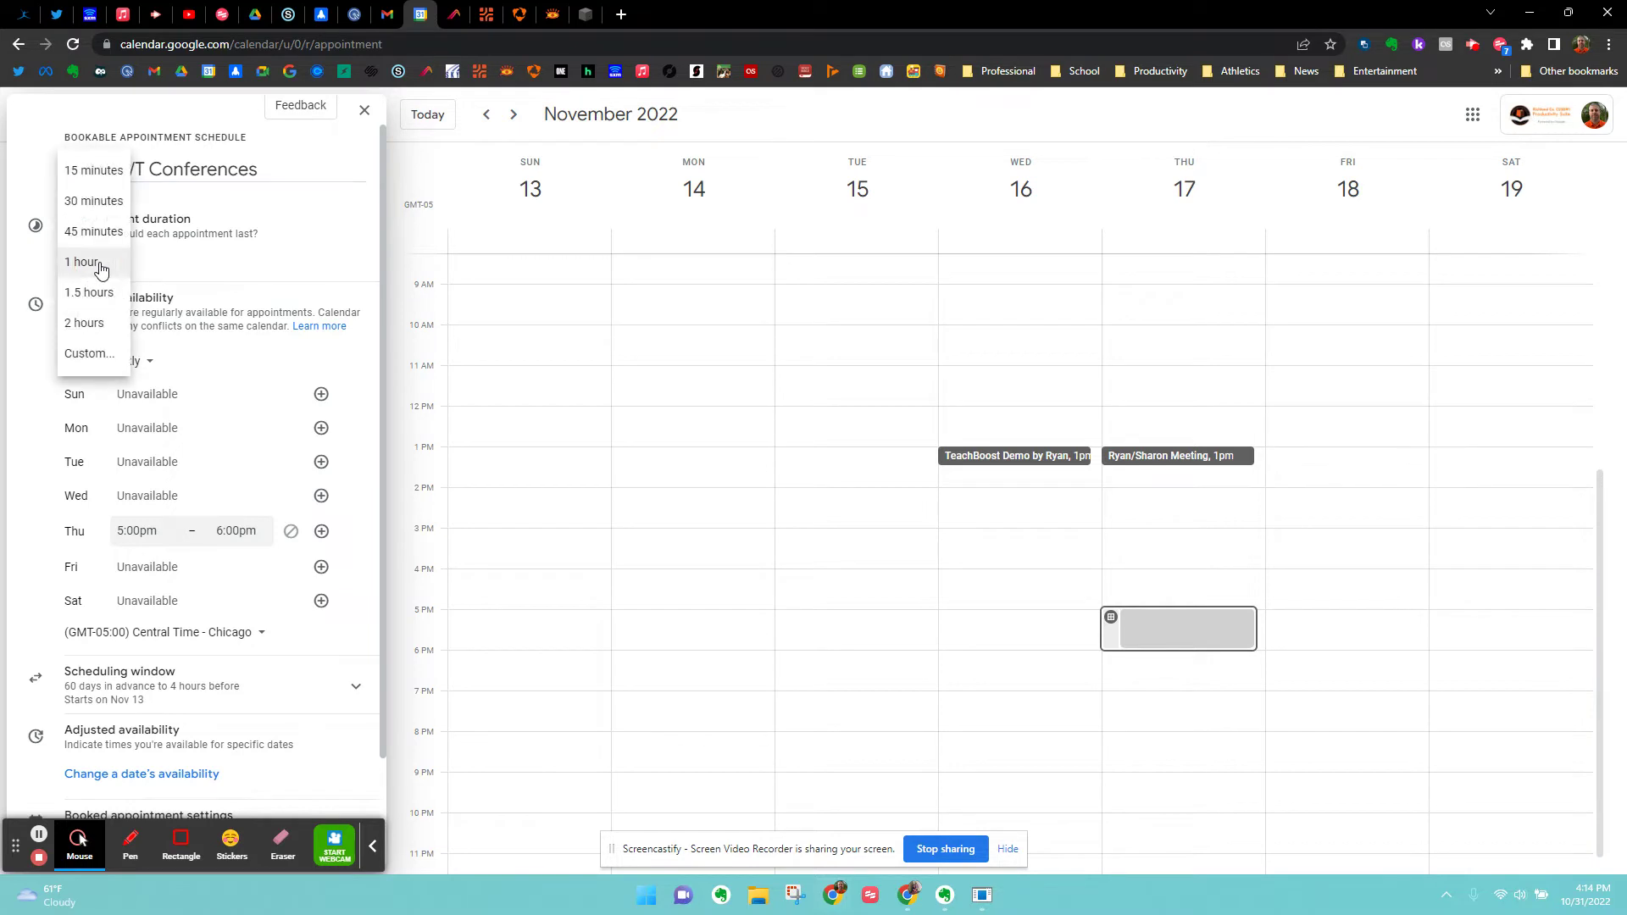
click(78, 354)
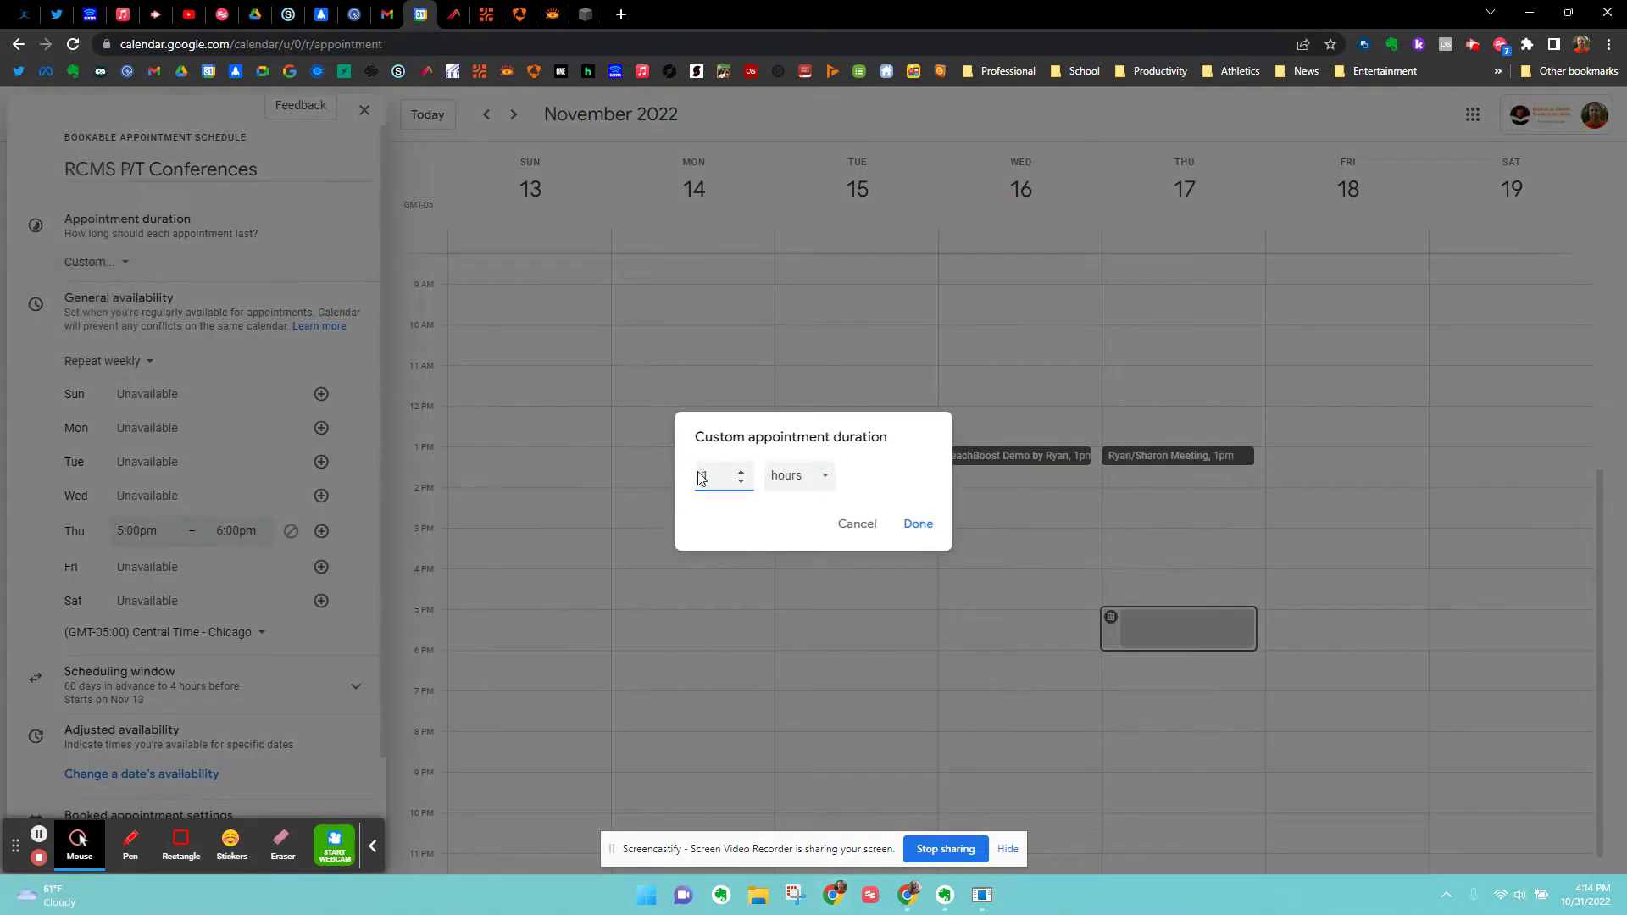
click(707, 473)
double_click(707, 471)
text(20)
click(811, 479)
click(795, 446)
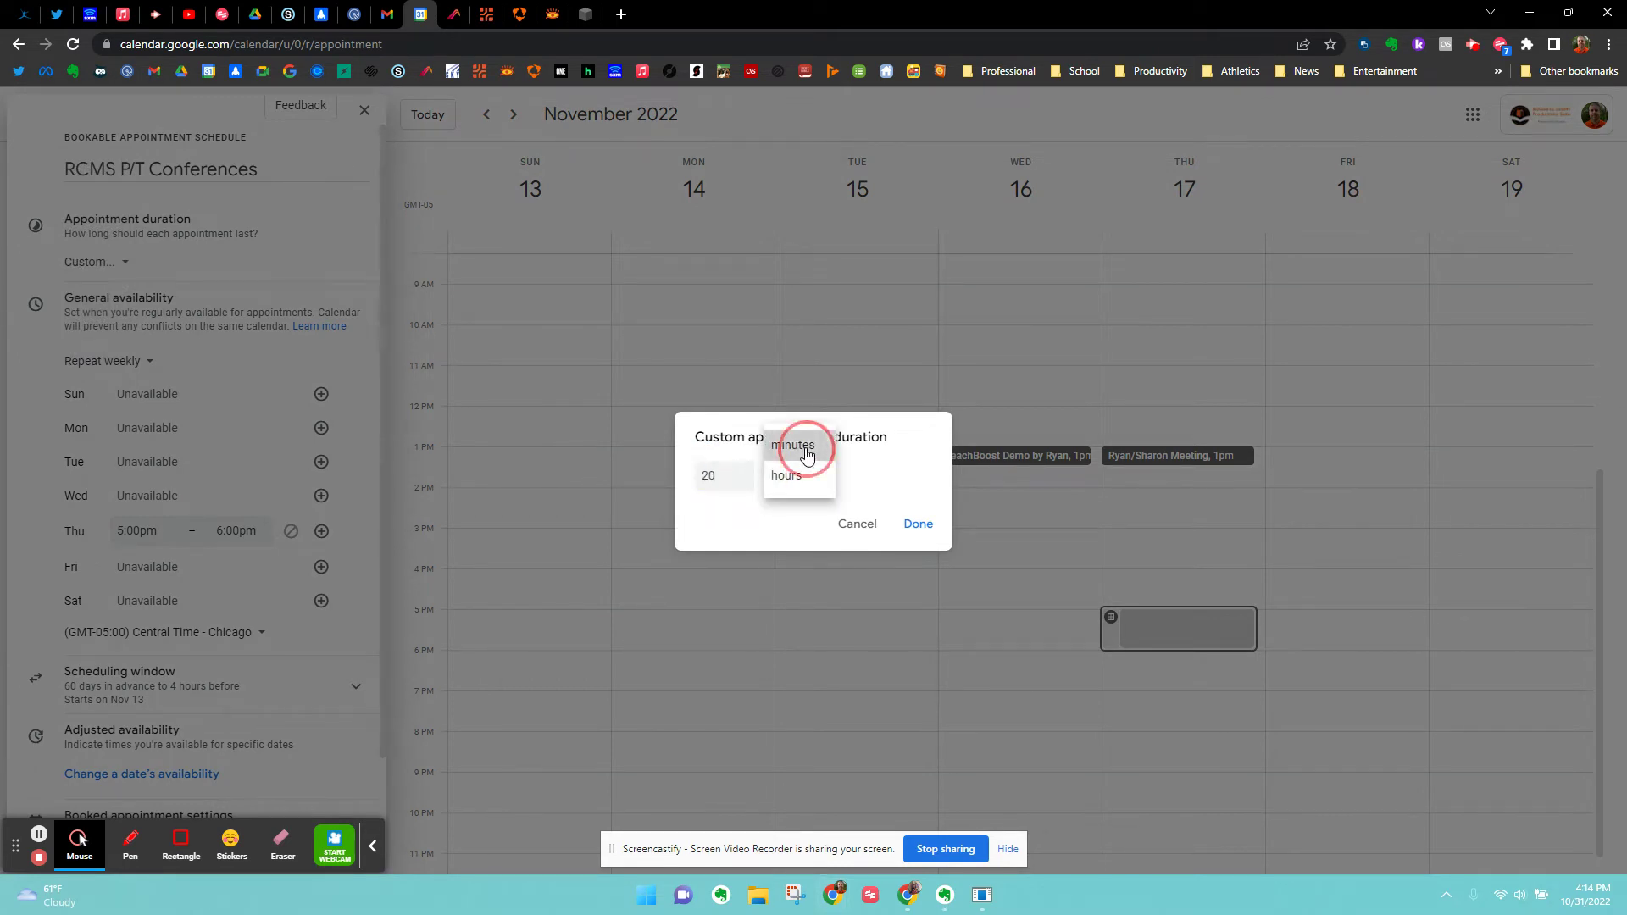
click(918, 525)
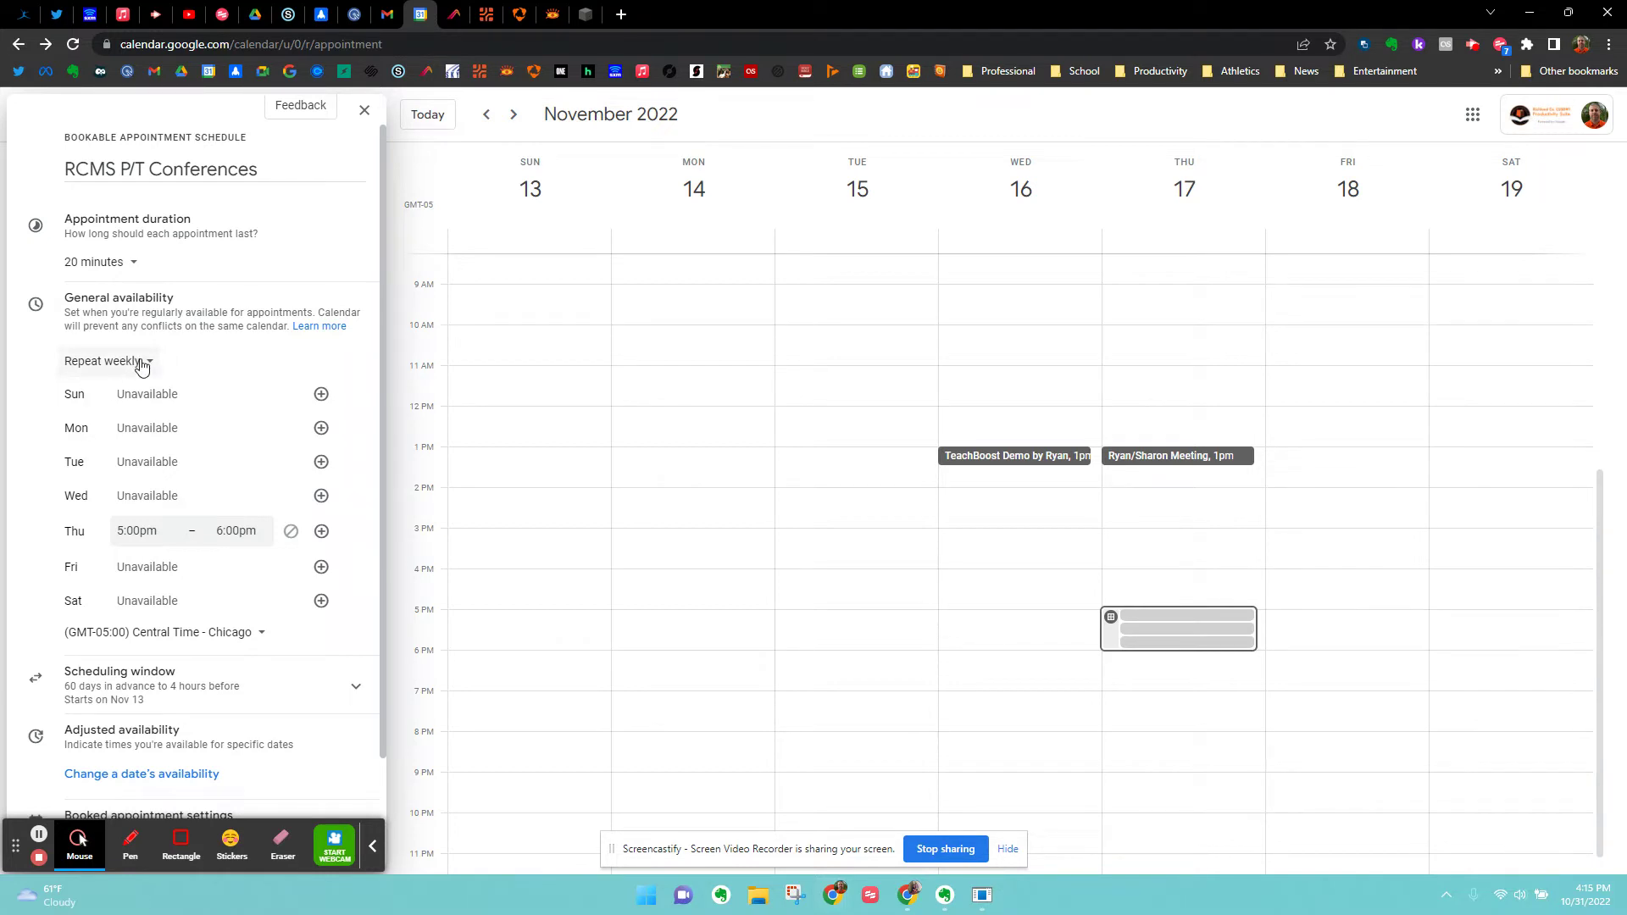
Make the Nov 17 availability a one-time date ending at 8:00pm.
click(140, 364)
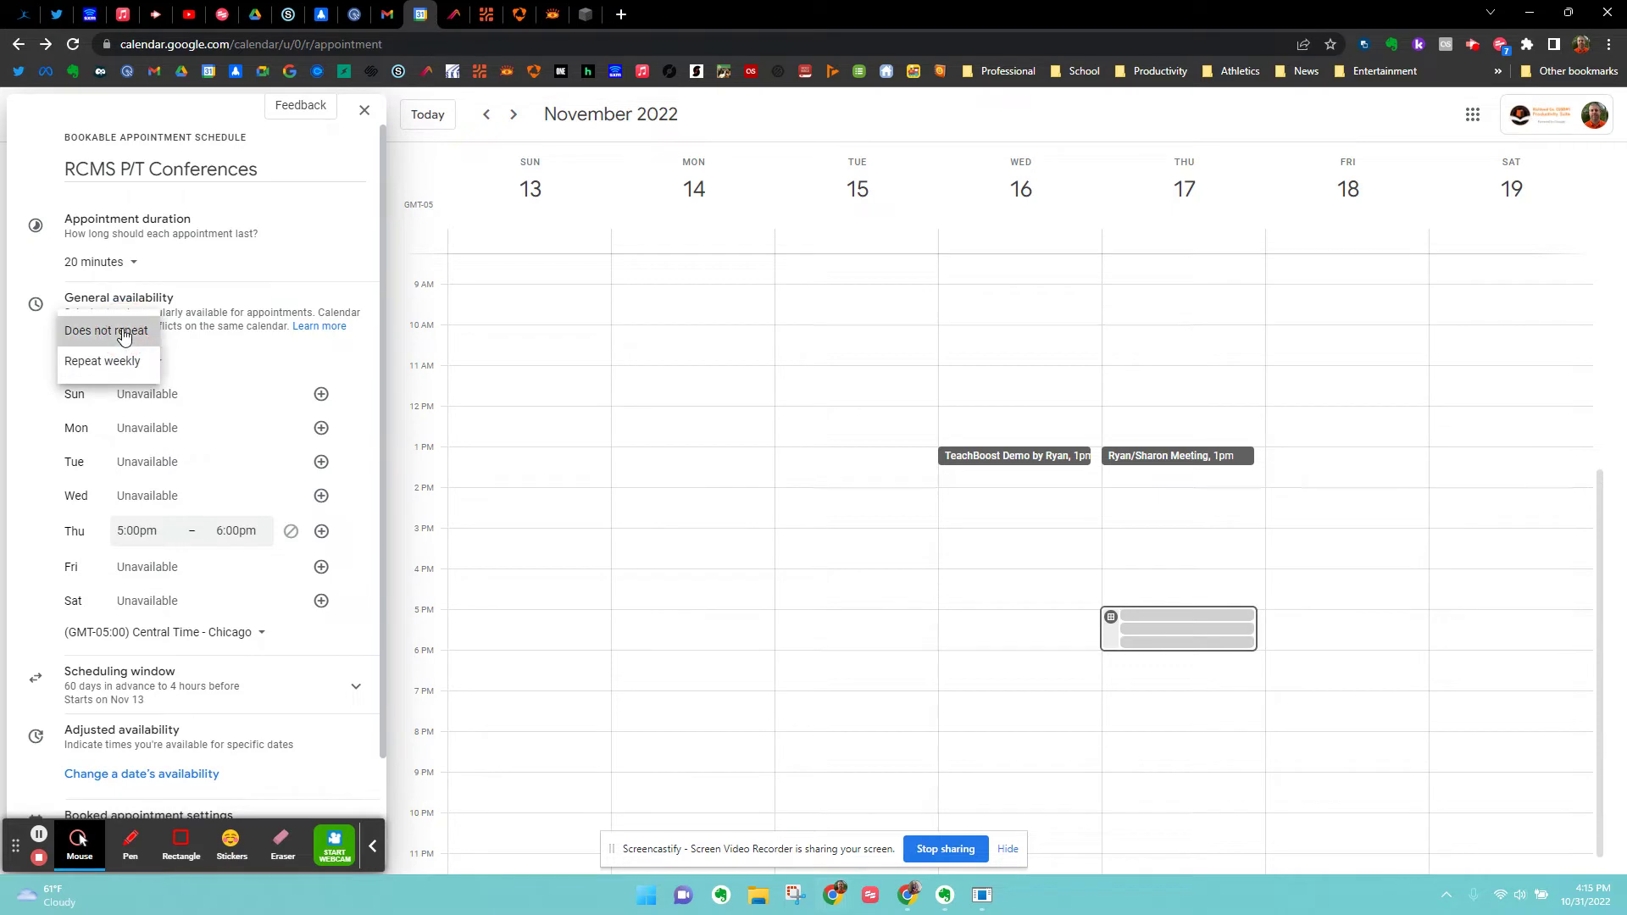
click(123, 333)
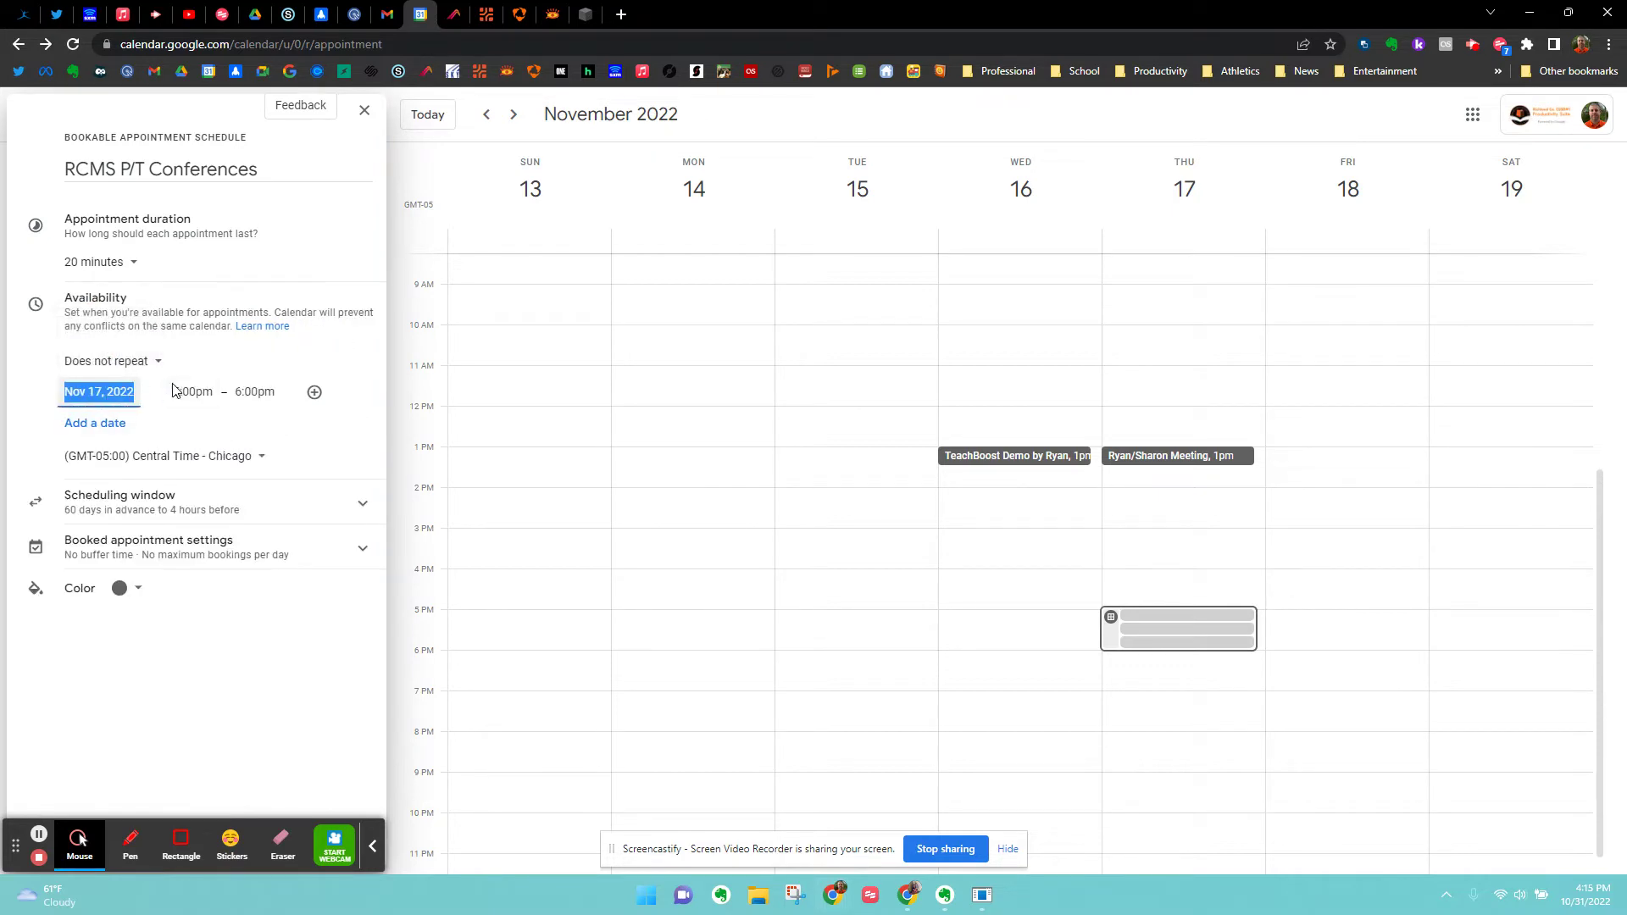
click(246, 391)
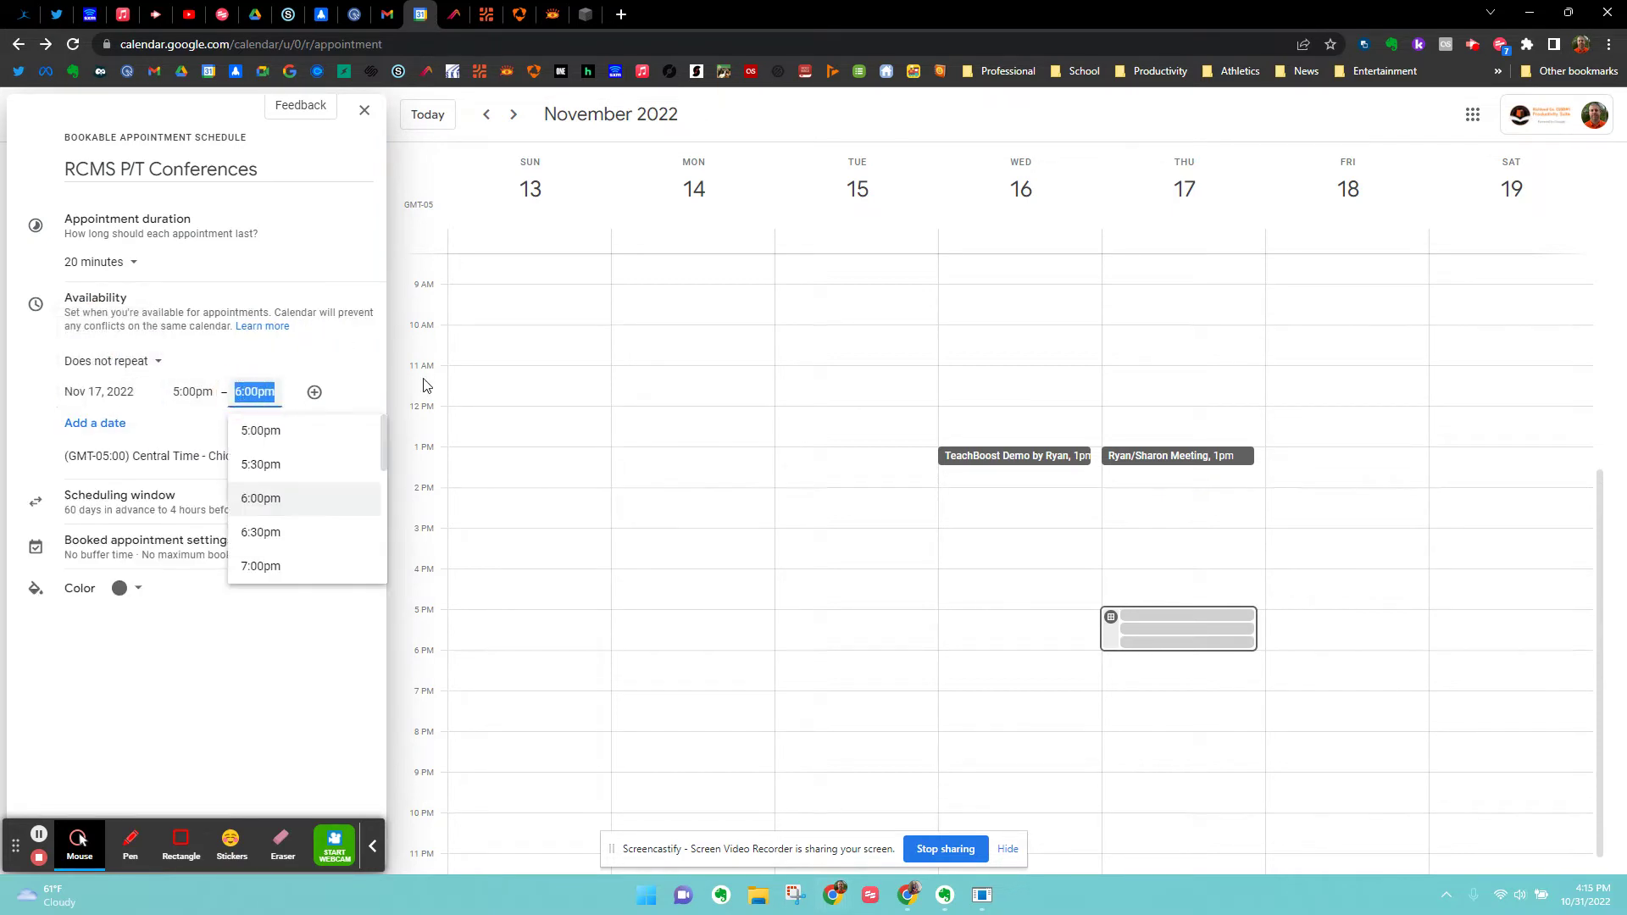
text(8)
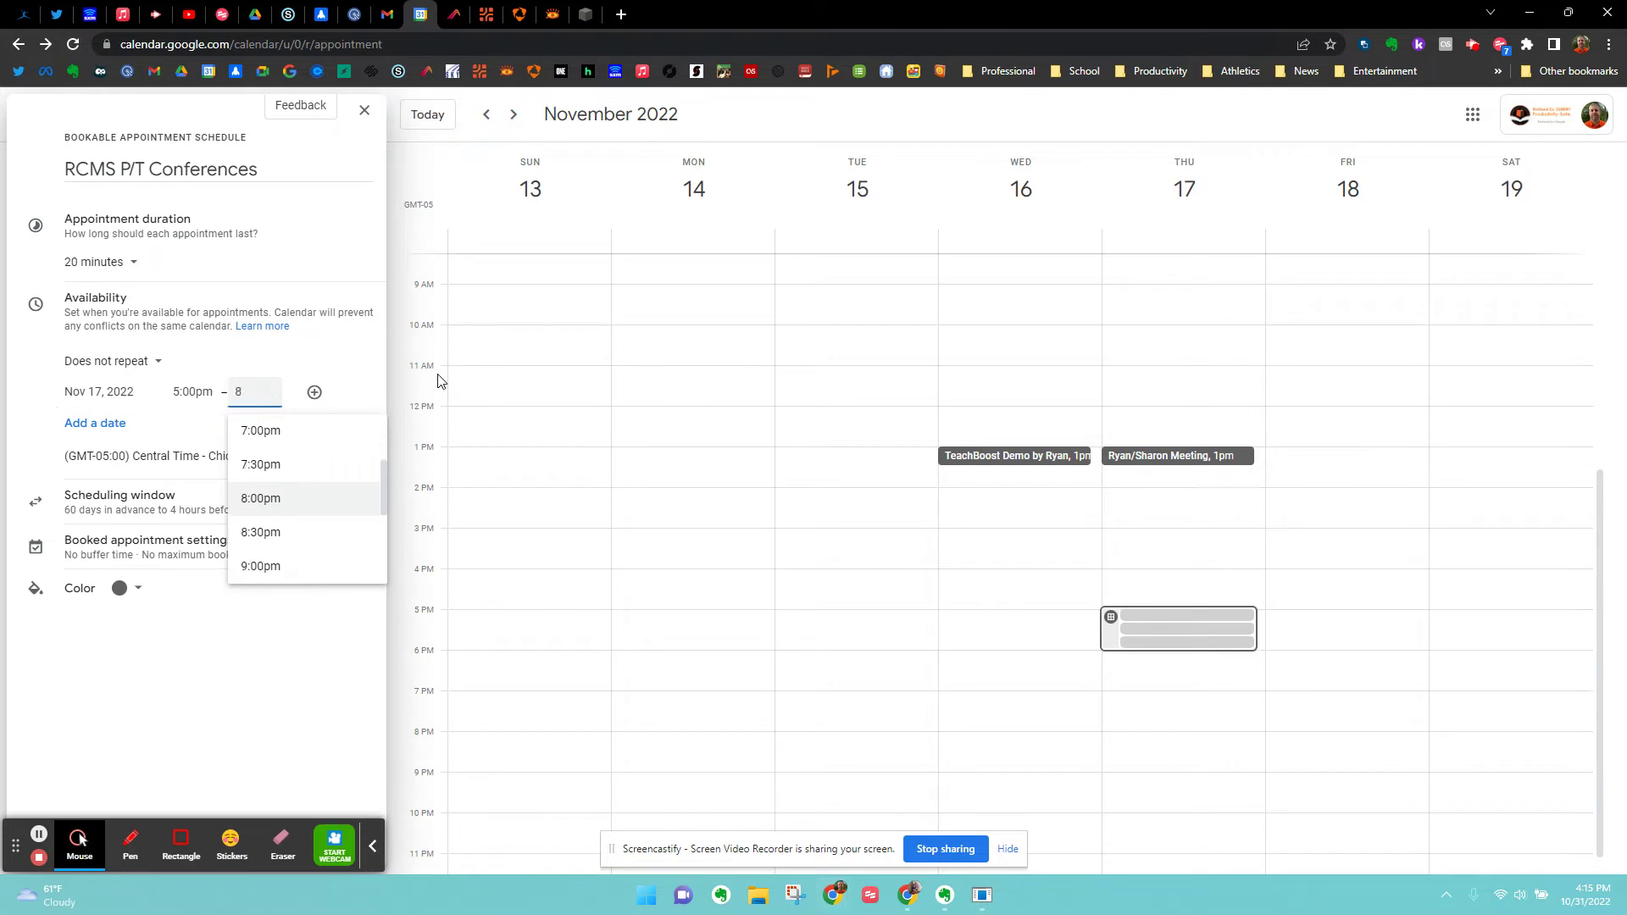
text(:00)
key(Tab)
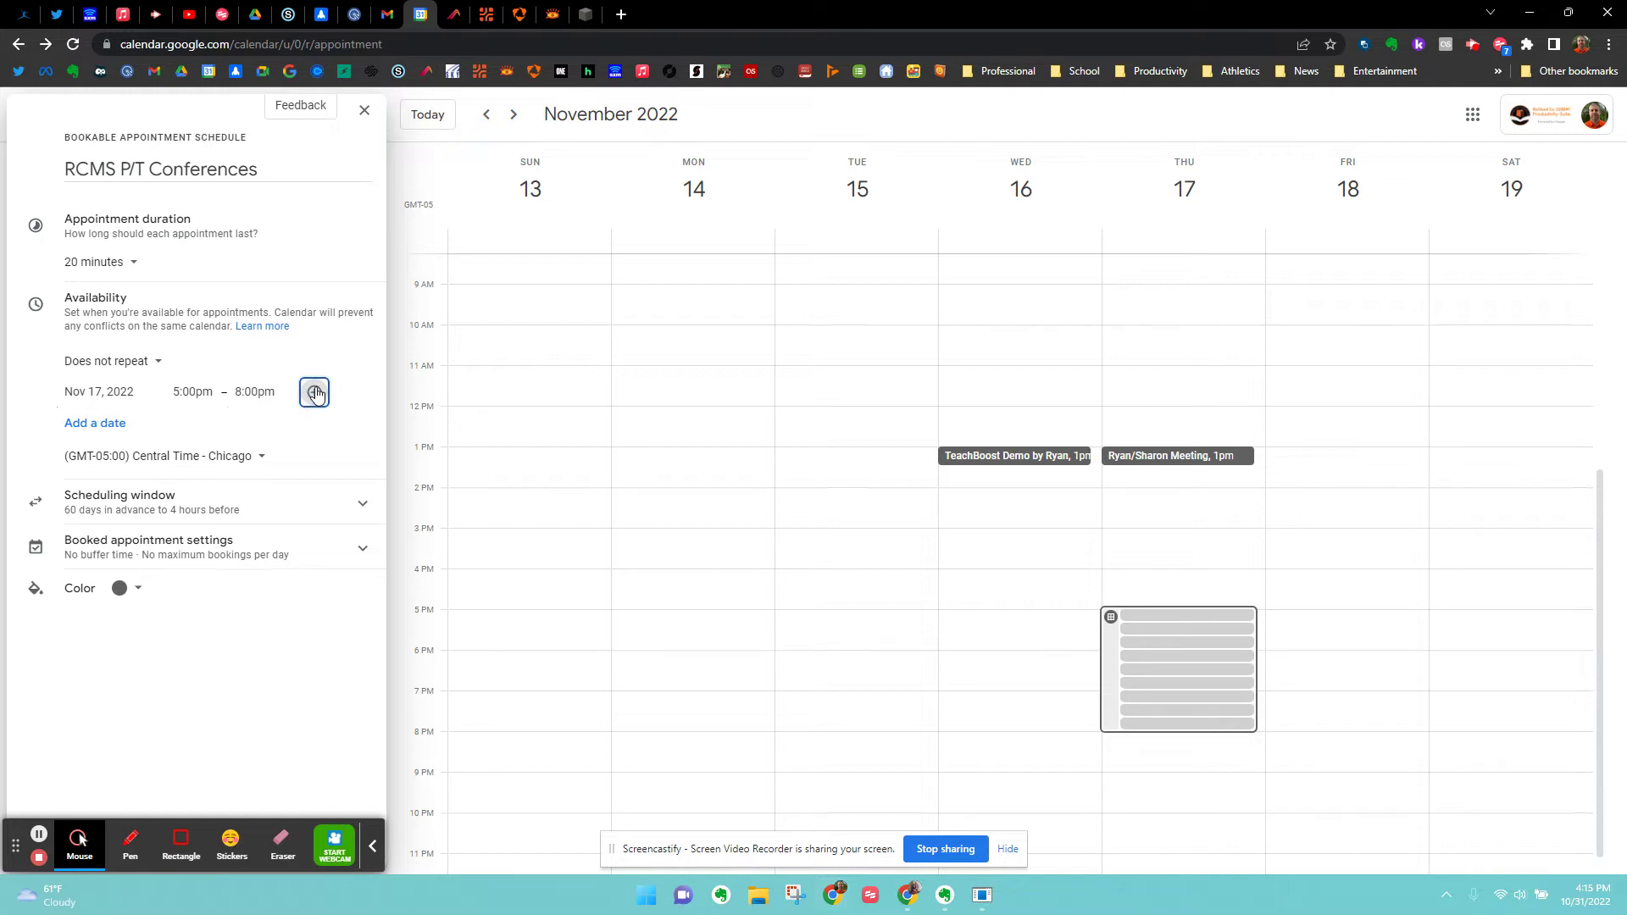
Try splitting Nov 17 into 5–6pm and 6:45–8pm, then revert to one 5–8pm period.
click(315, 393)
click(244, 398)
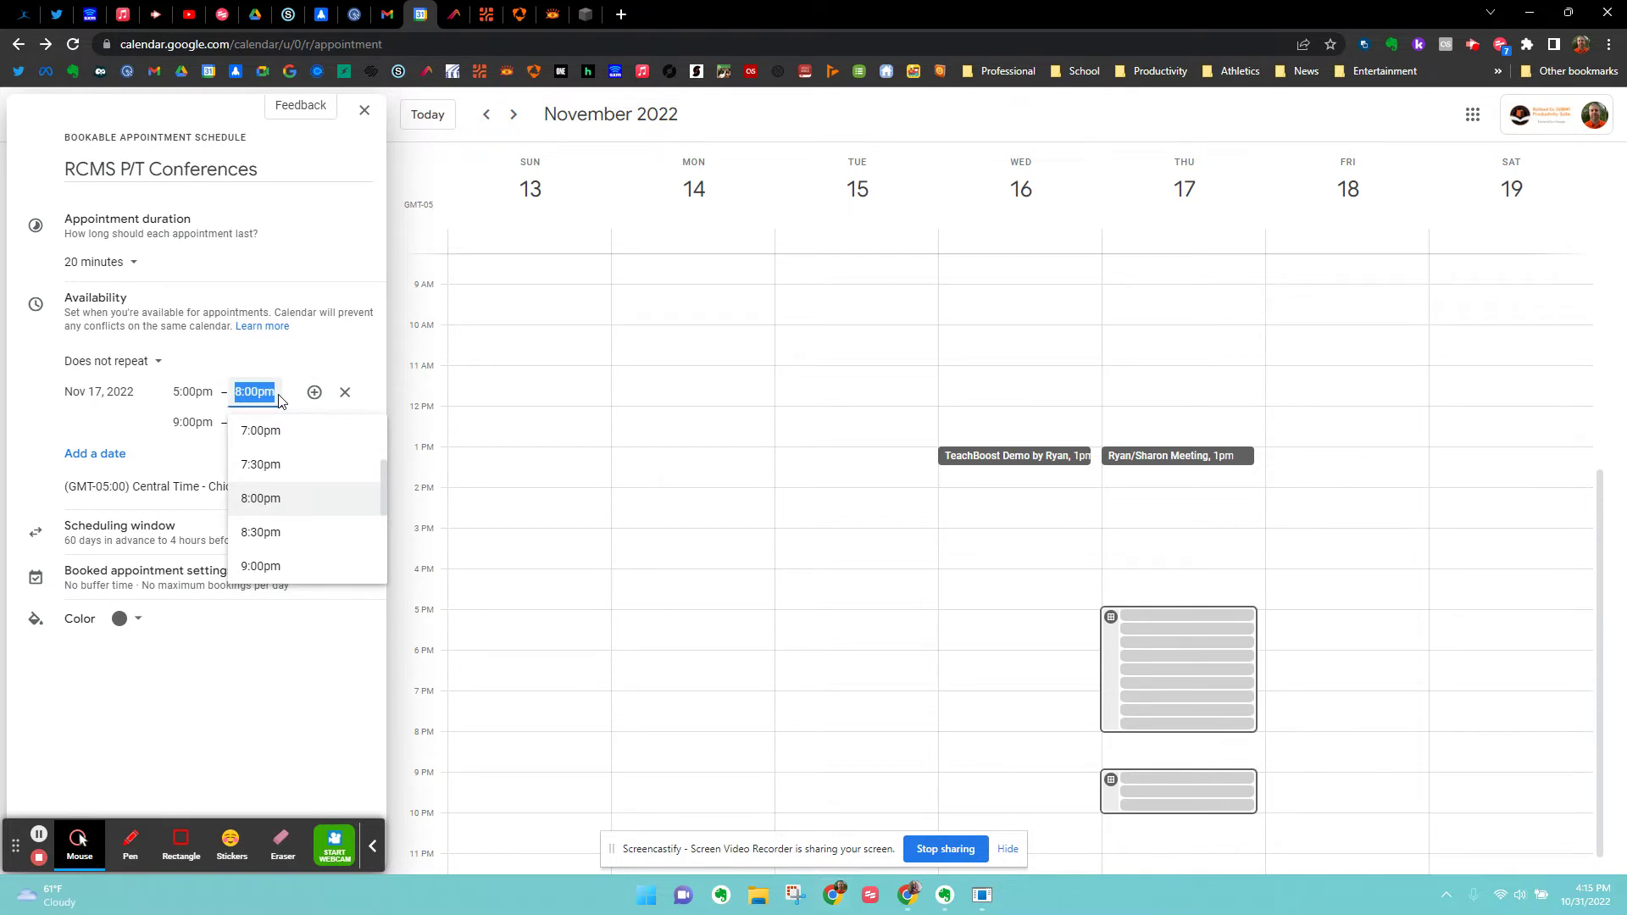
text(6)
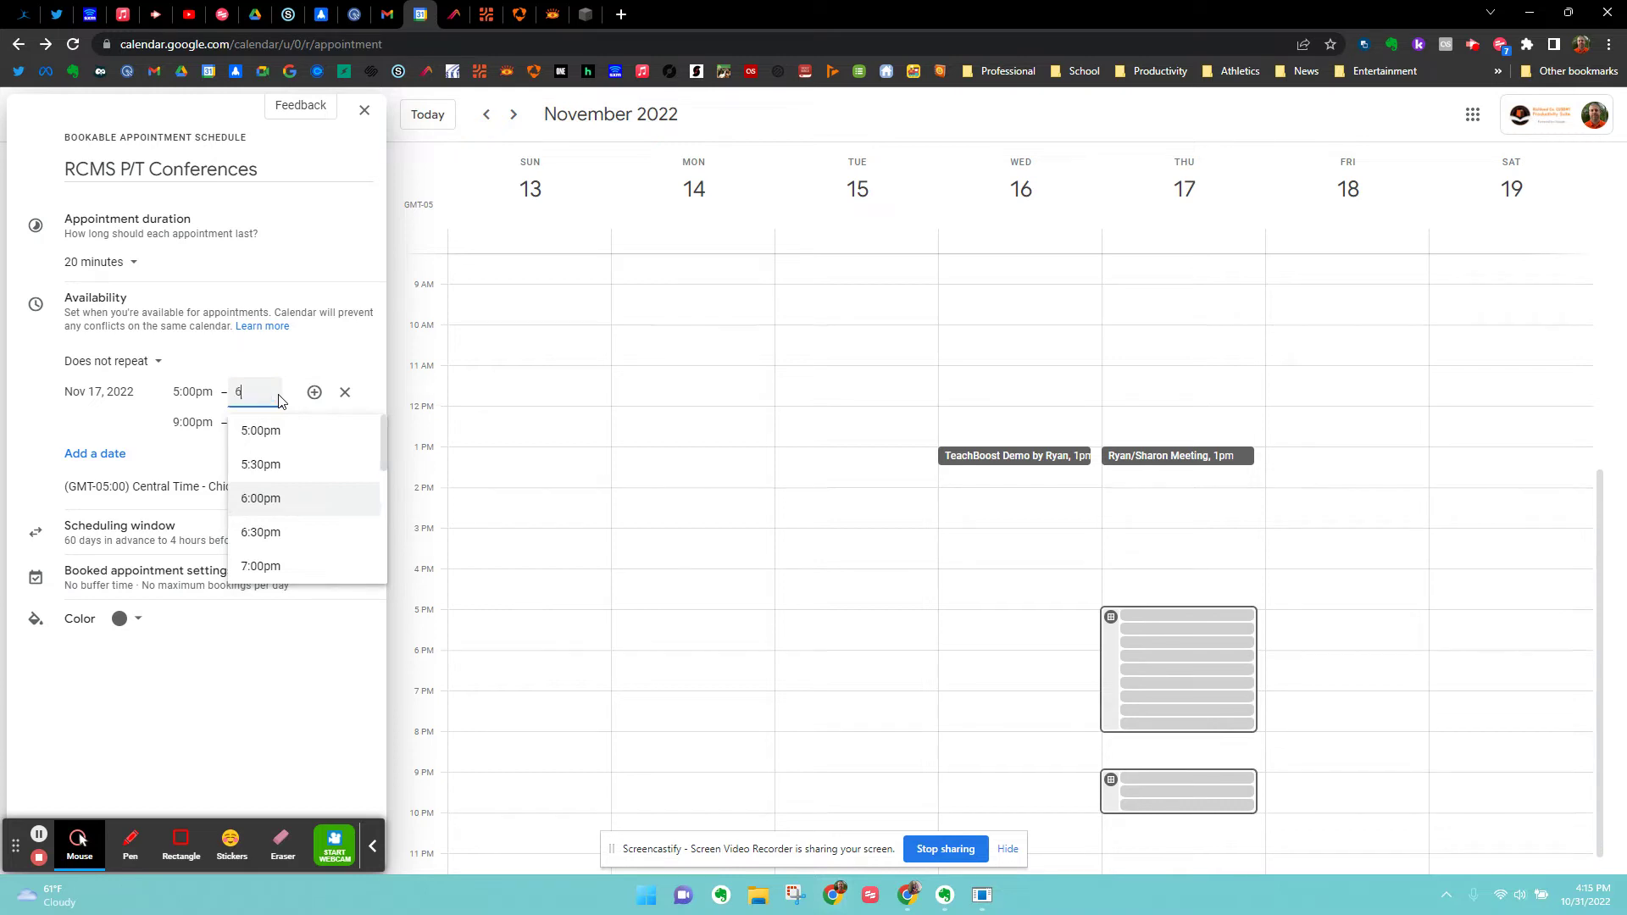
key(Tab)
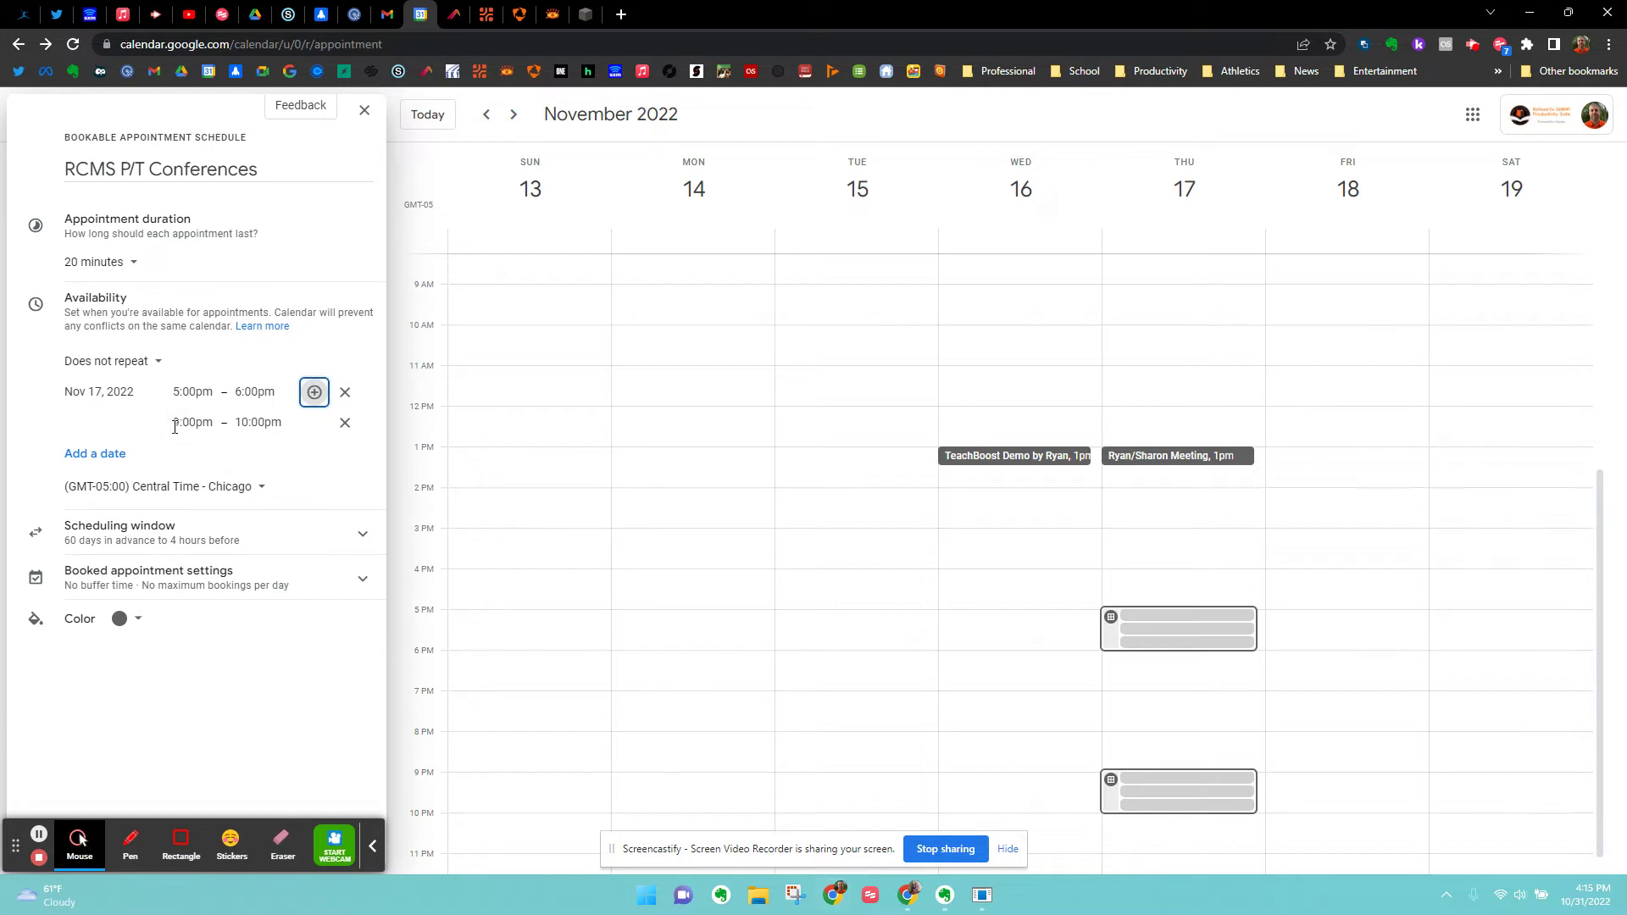
click(182, 420)
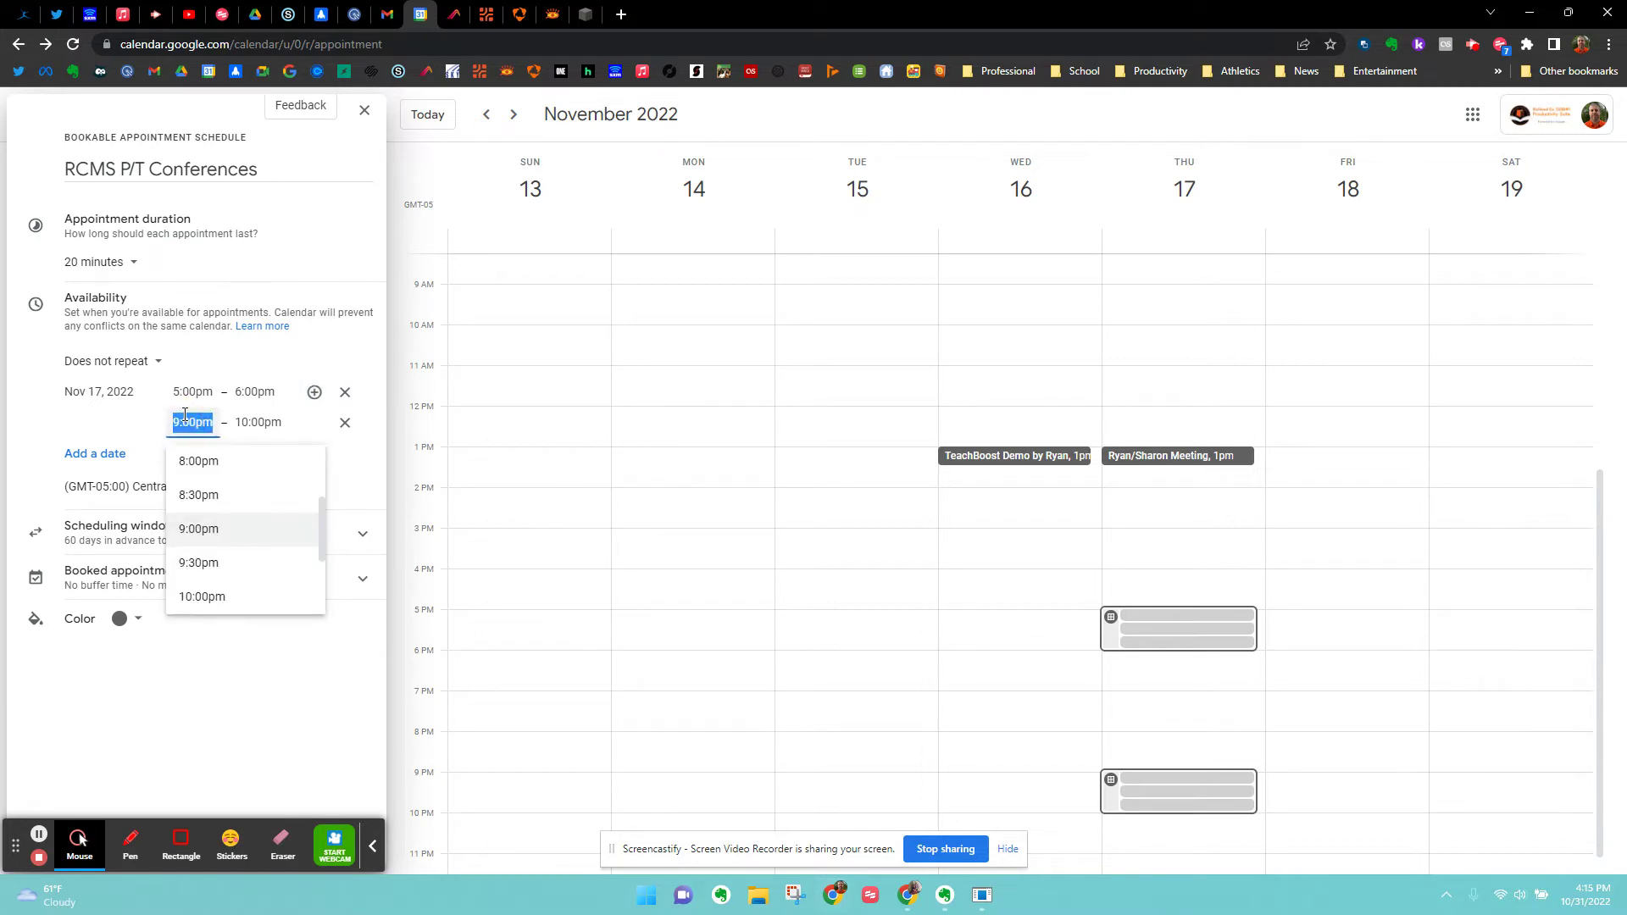
text(6:45)
key(Tab)
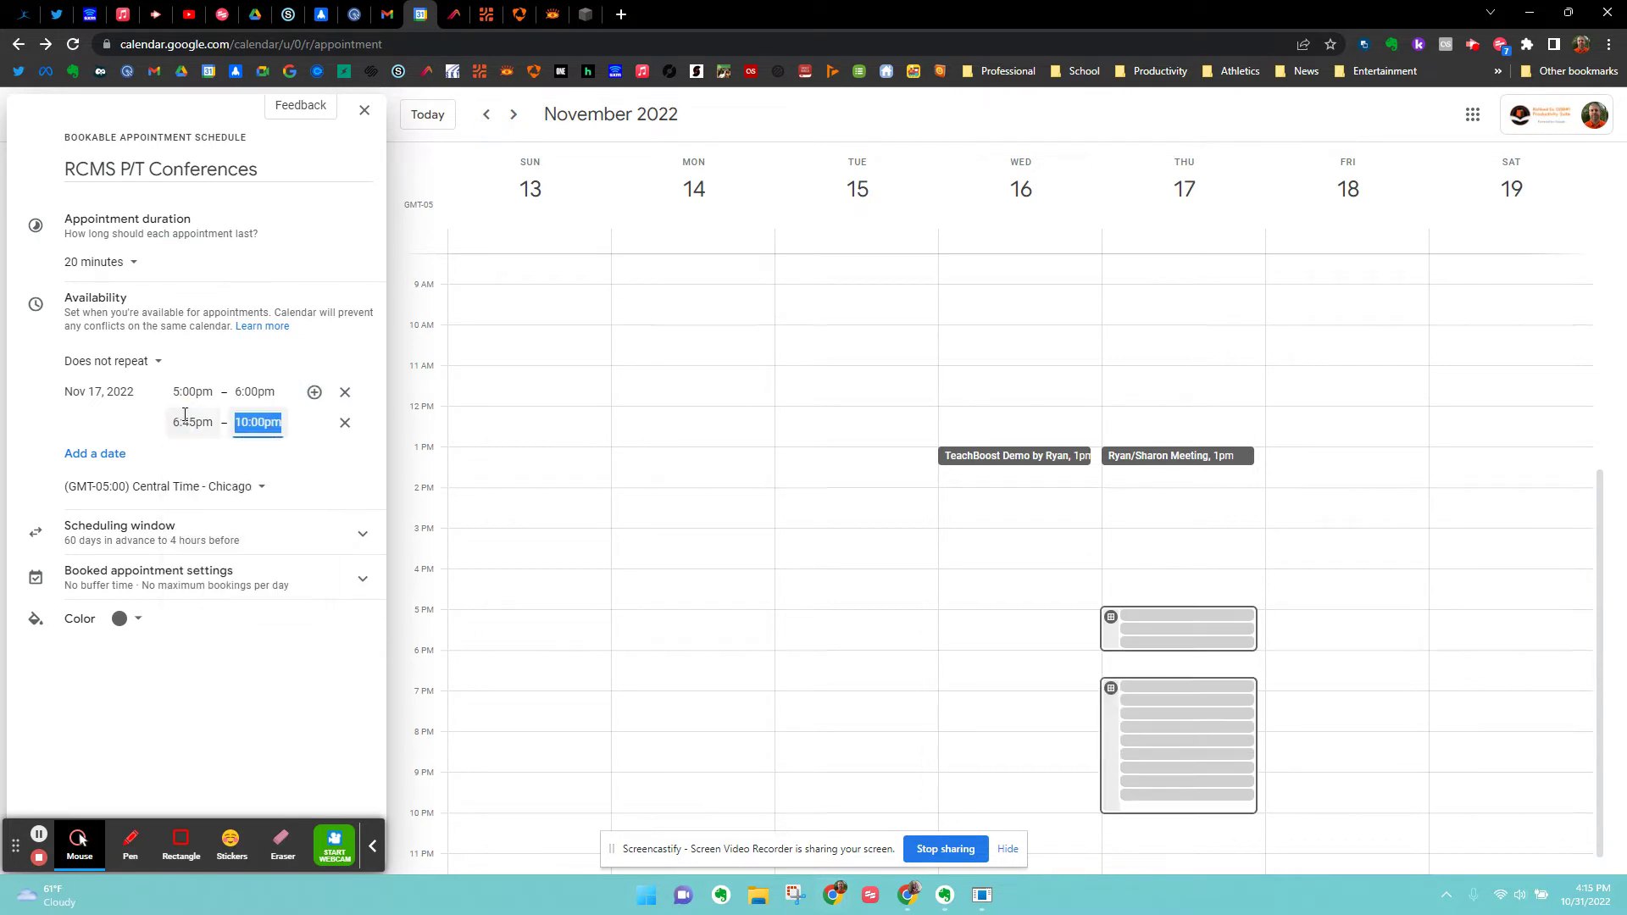
text(8)
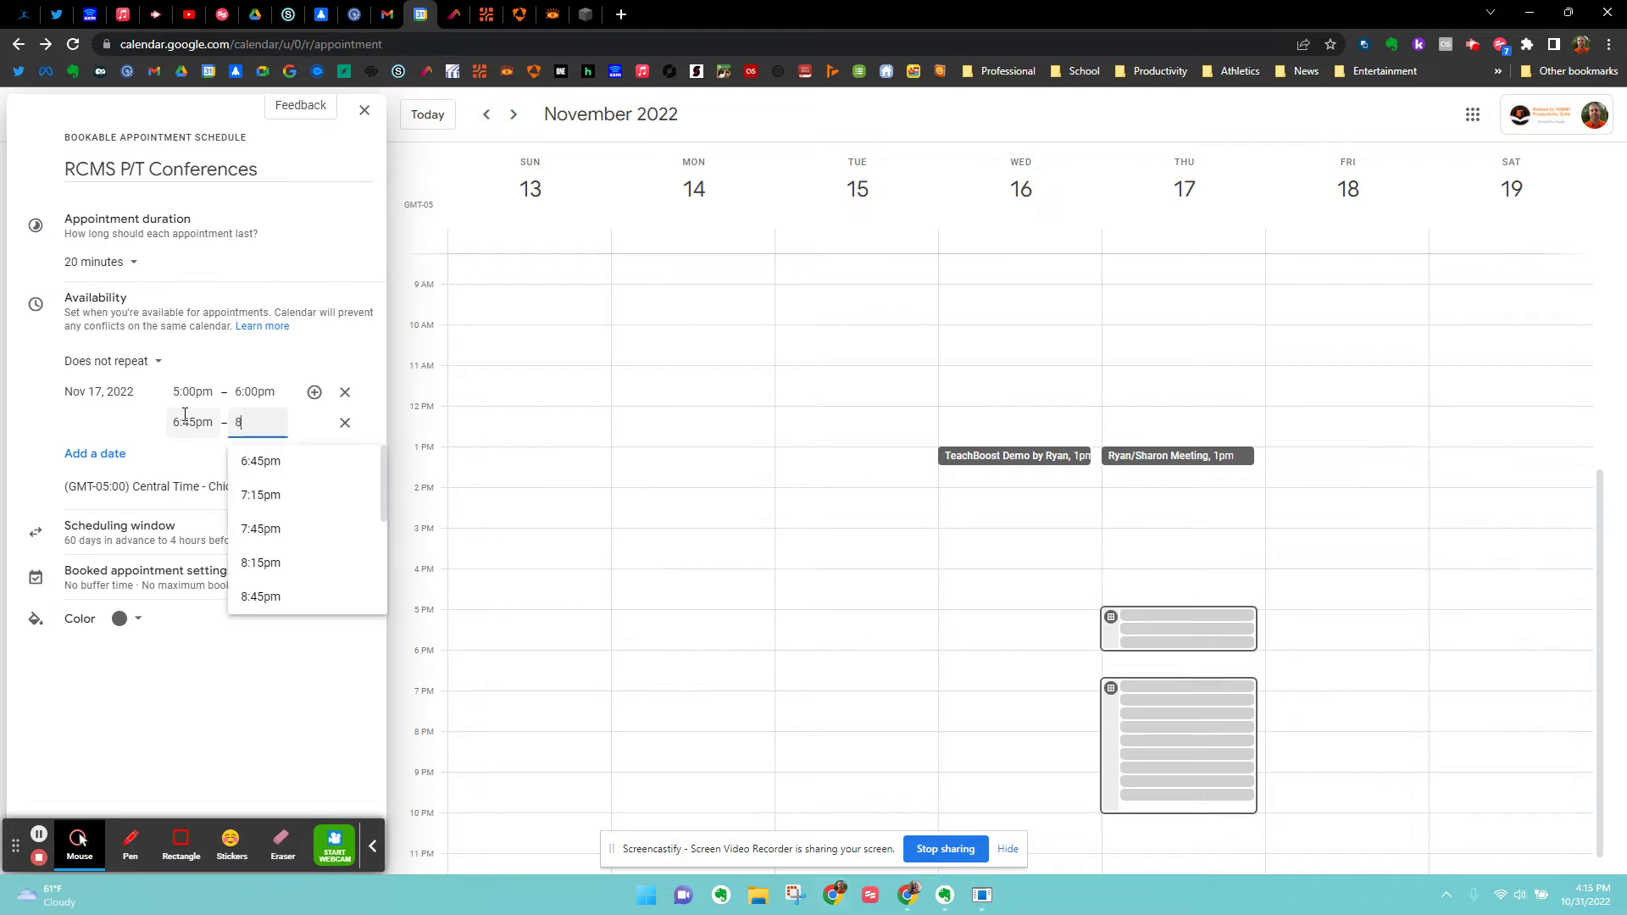
key(Tab)
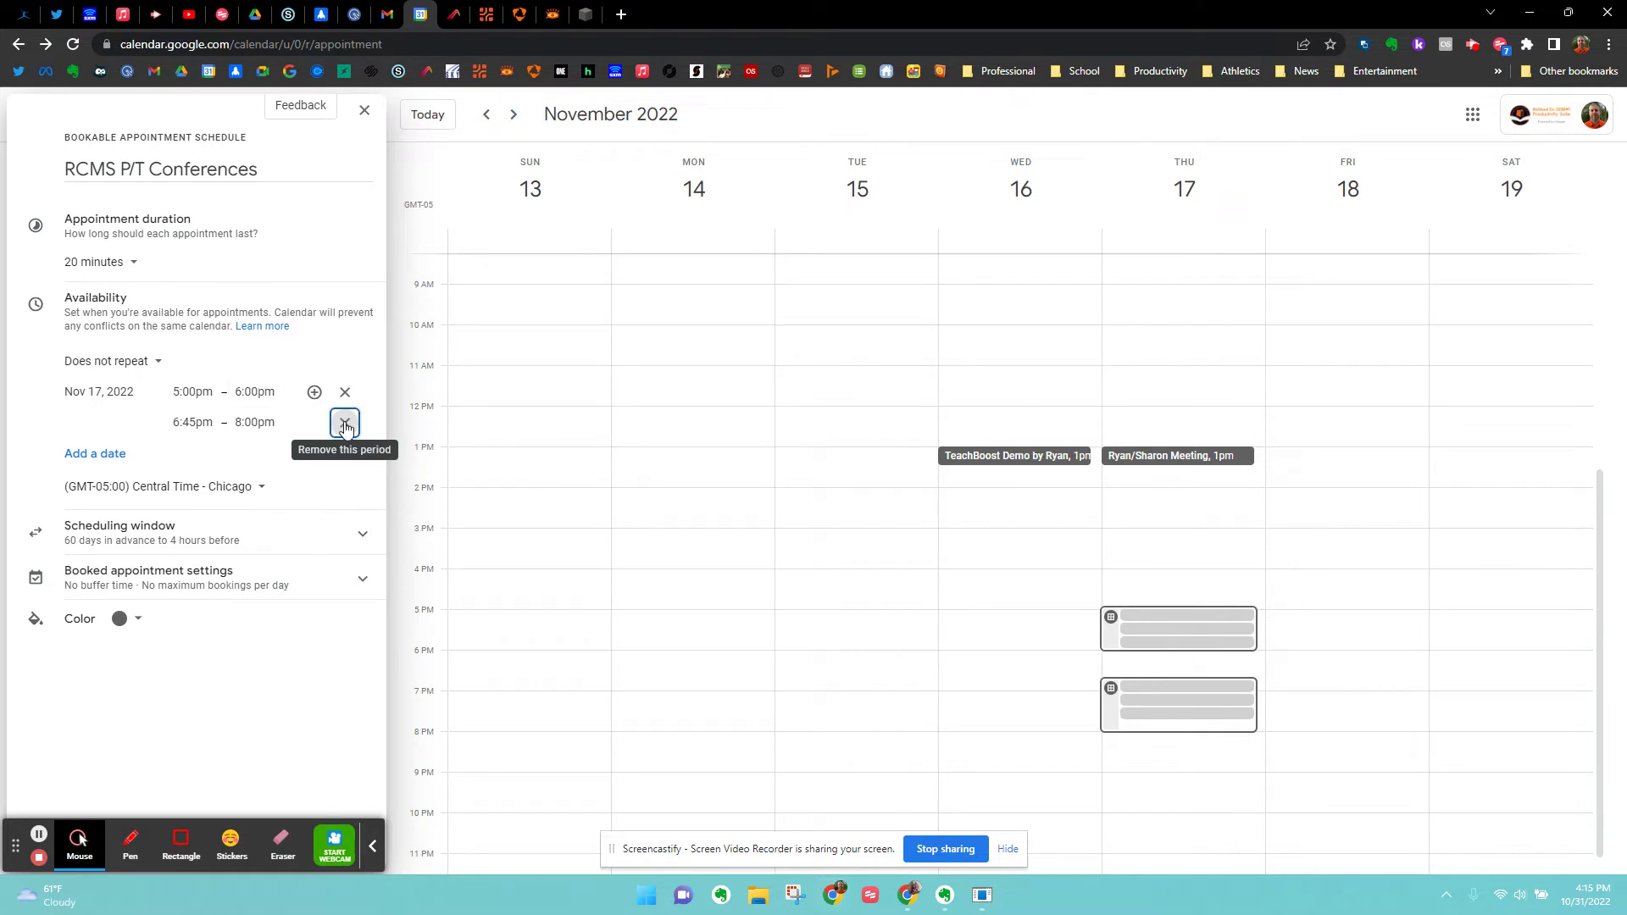
click(345, 423)
click(238, 394)
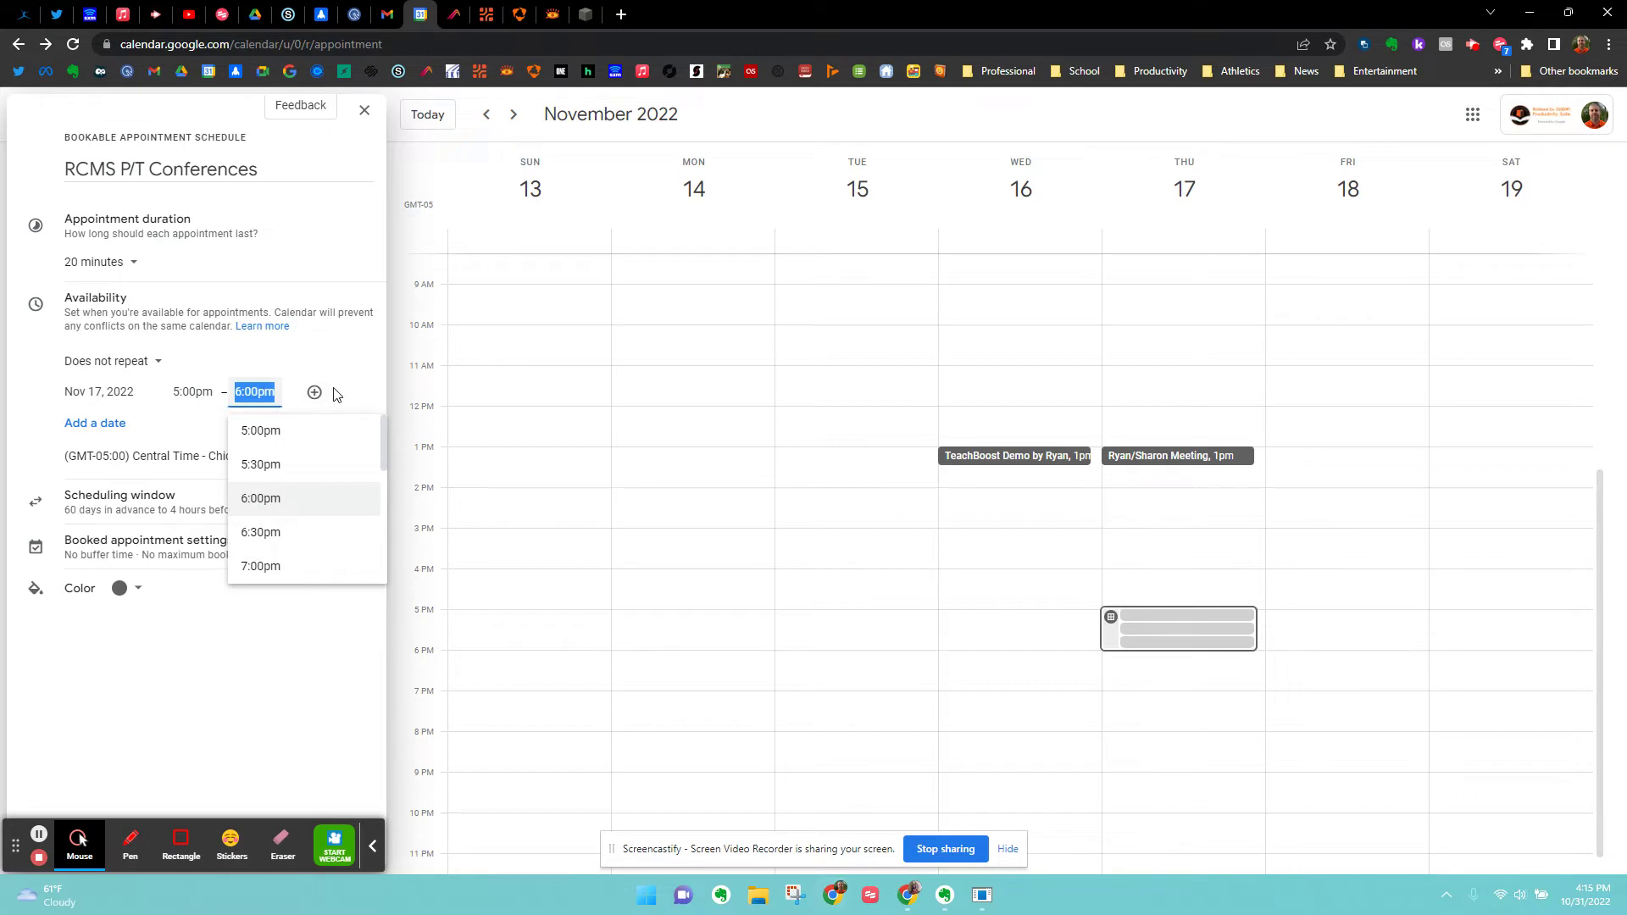
text(8)
key(Tab)
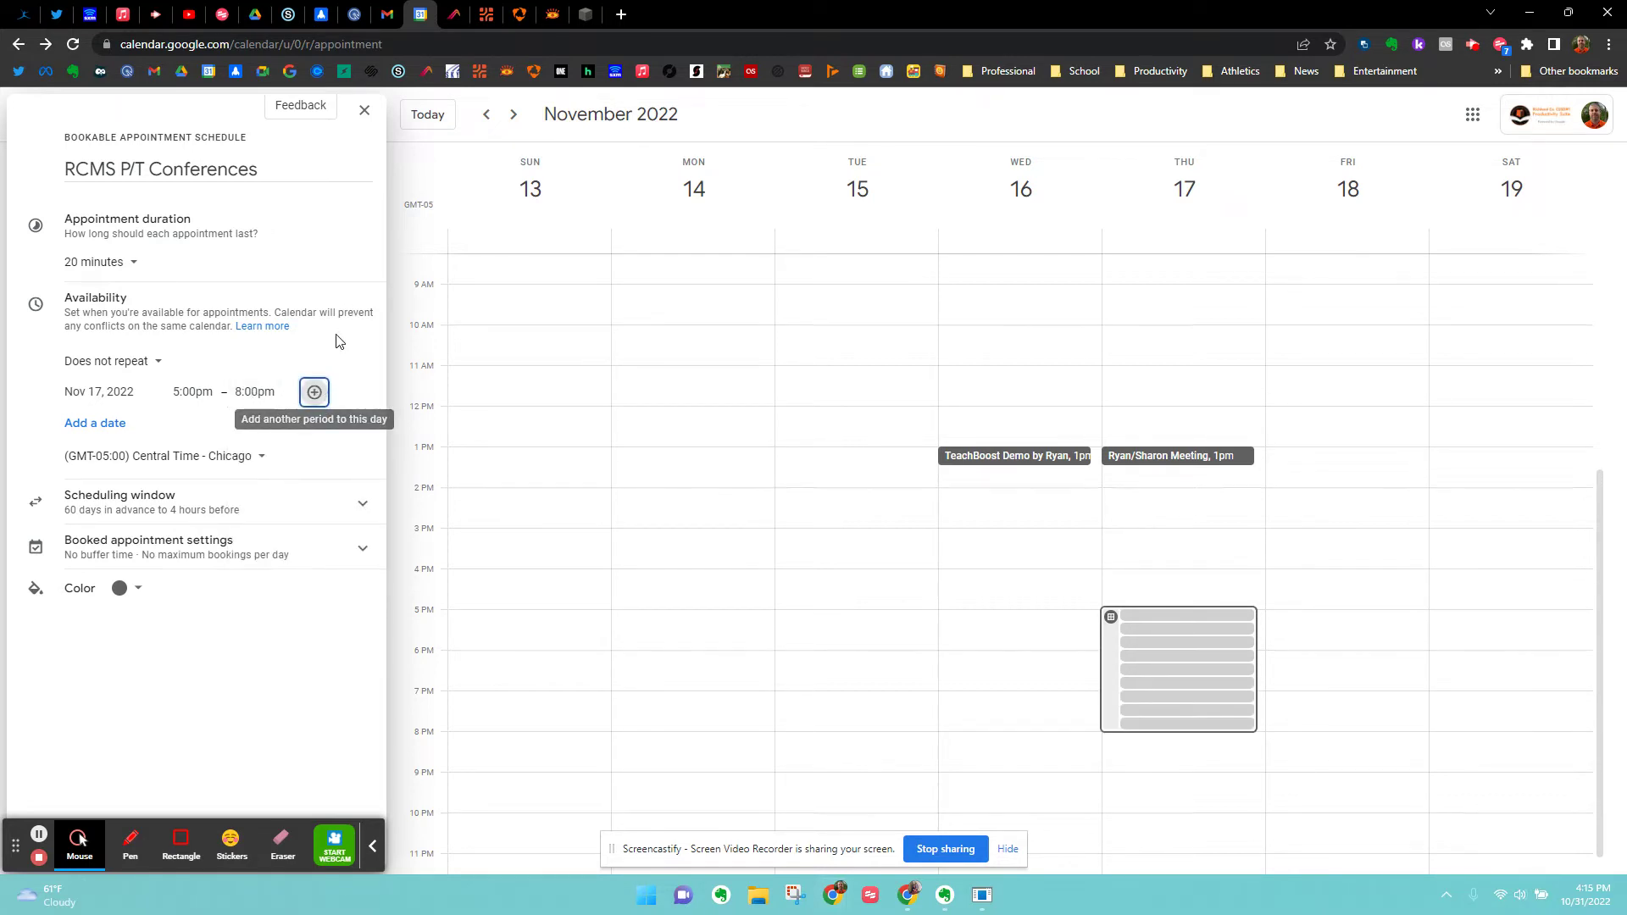
Add Friday Nov 18 as an available date from 9:00am to 1:00pm.
click(108, 433)
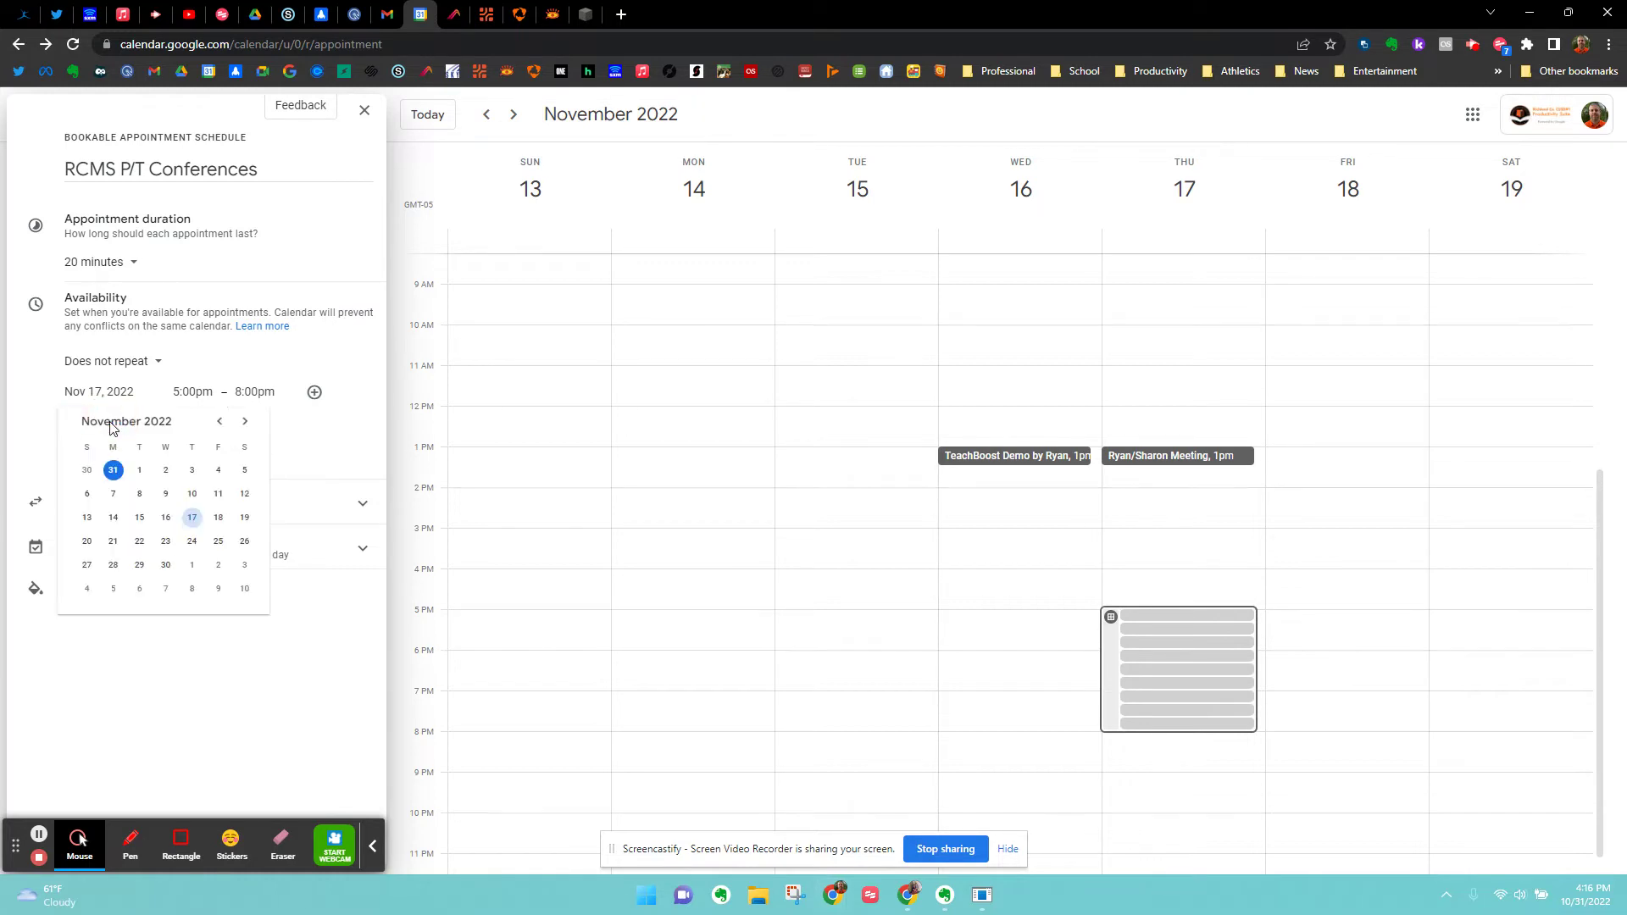
click(218, 517)
click(251, 423)
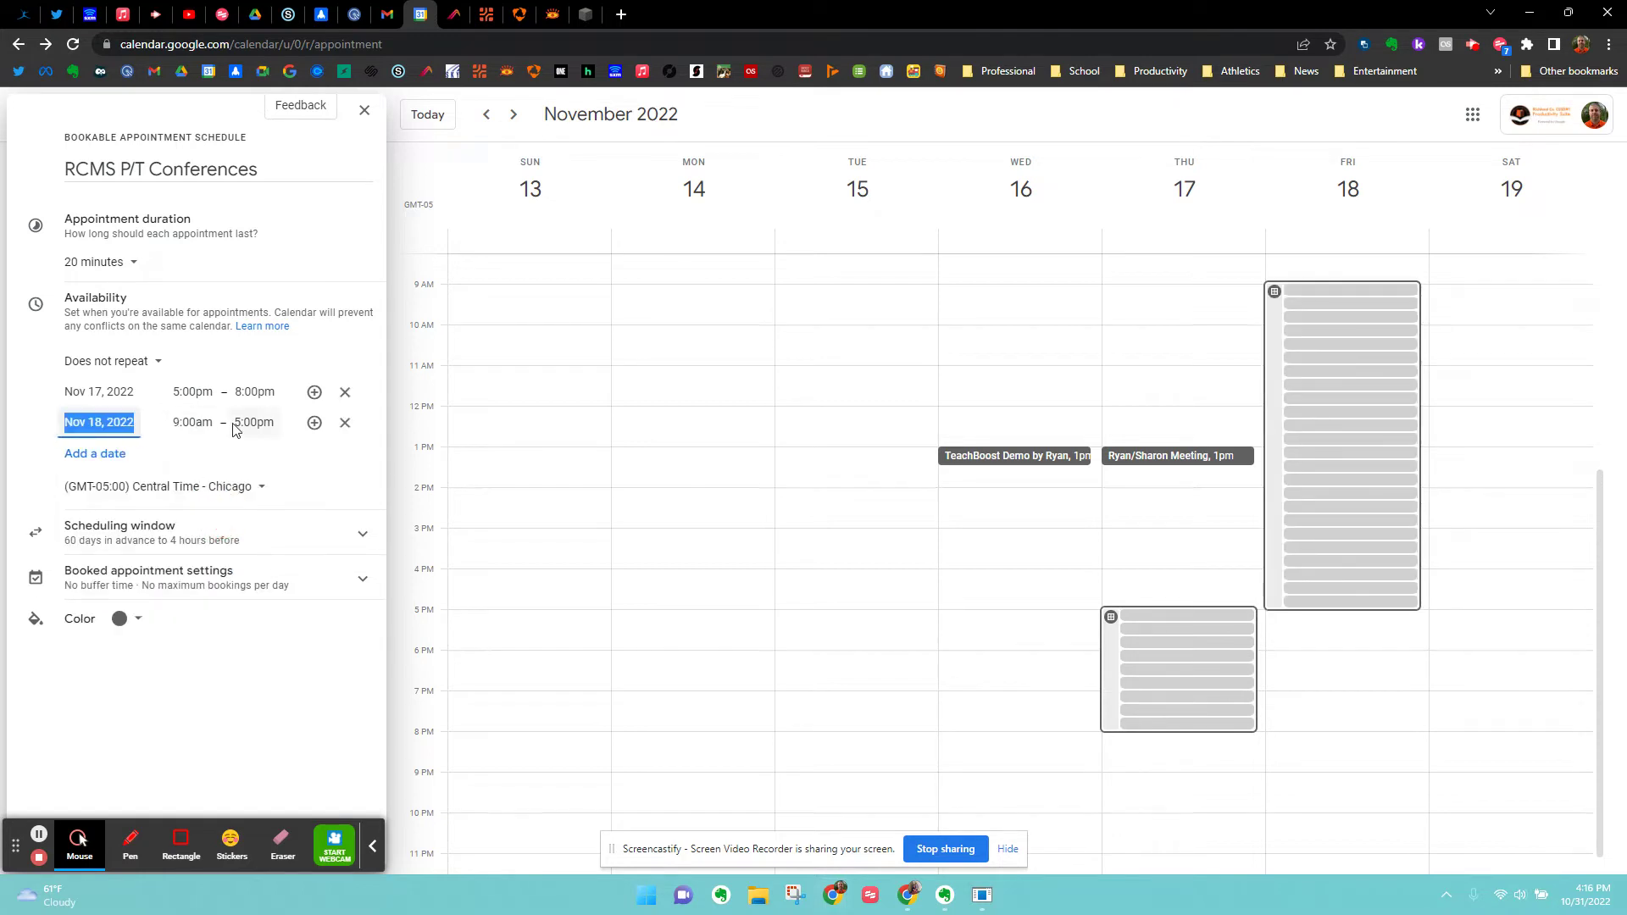
text(1)
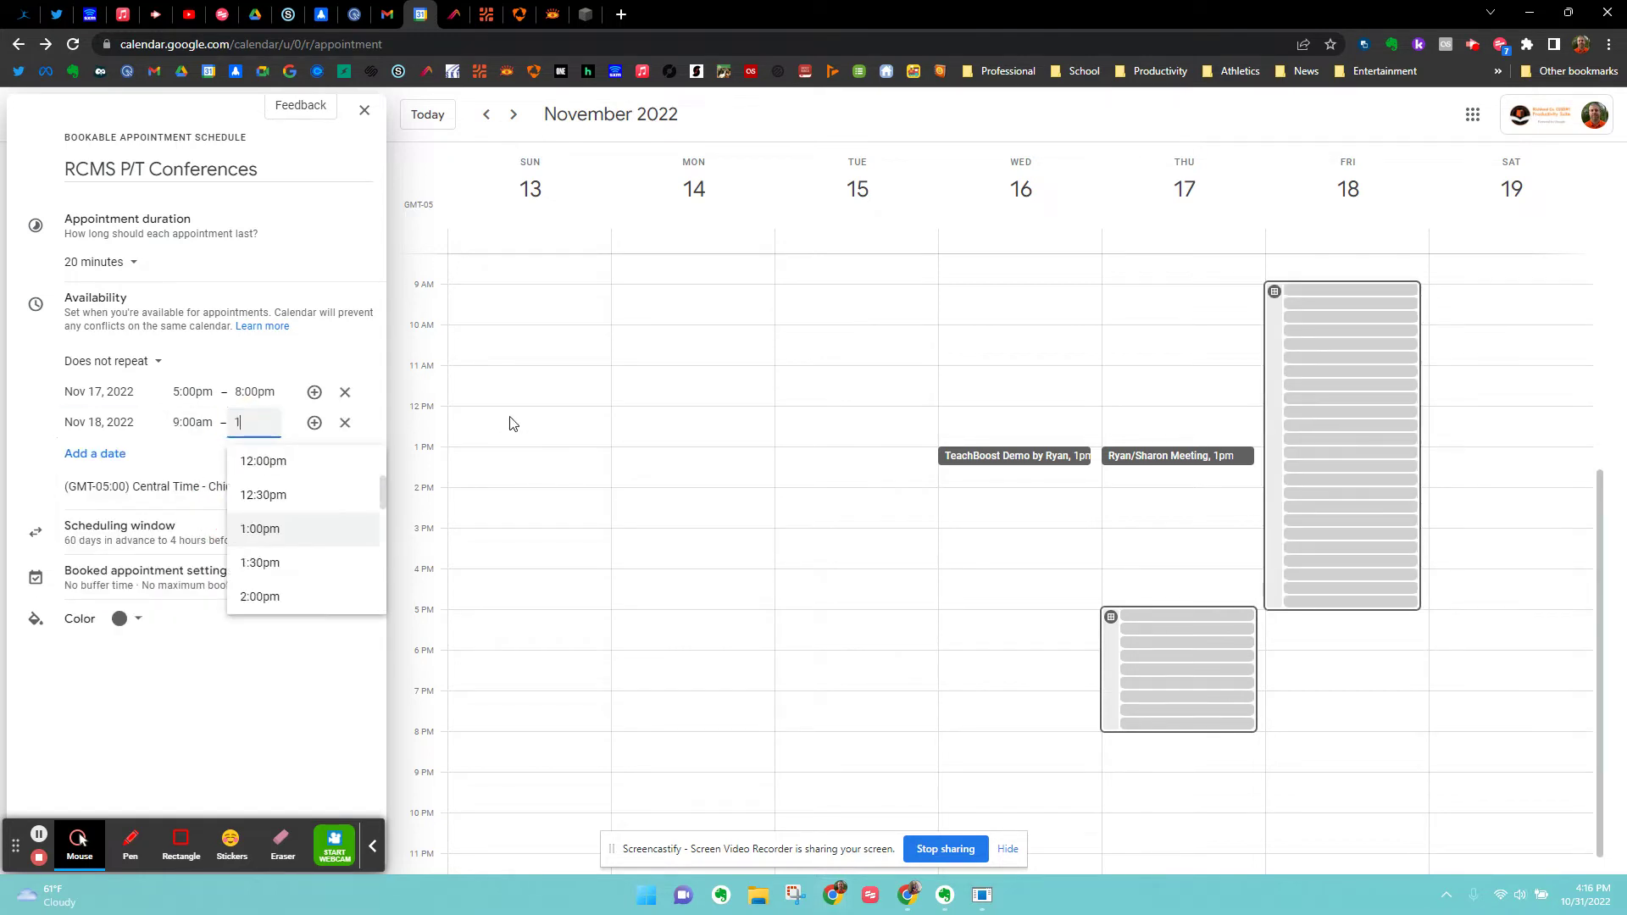
text(:00)
key(Tab)
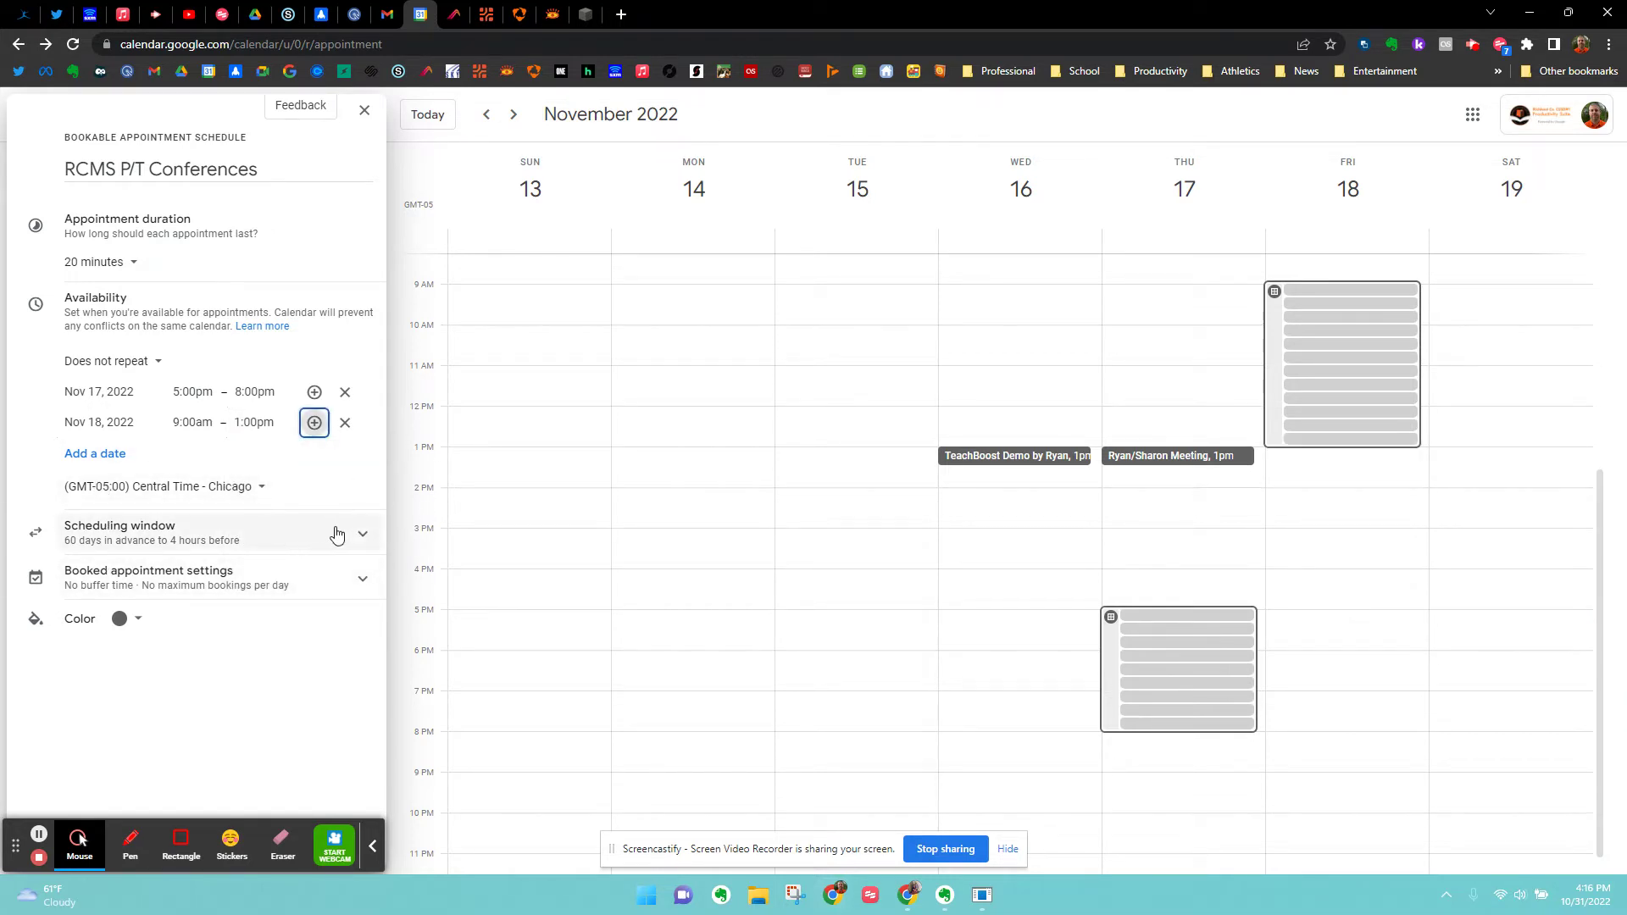
Change the scheduling window's minimum booking notice from 4 to 24 hours.
click(359, 536)
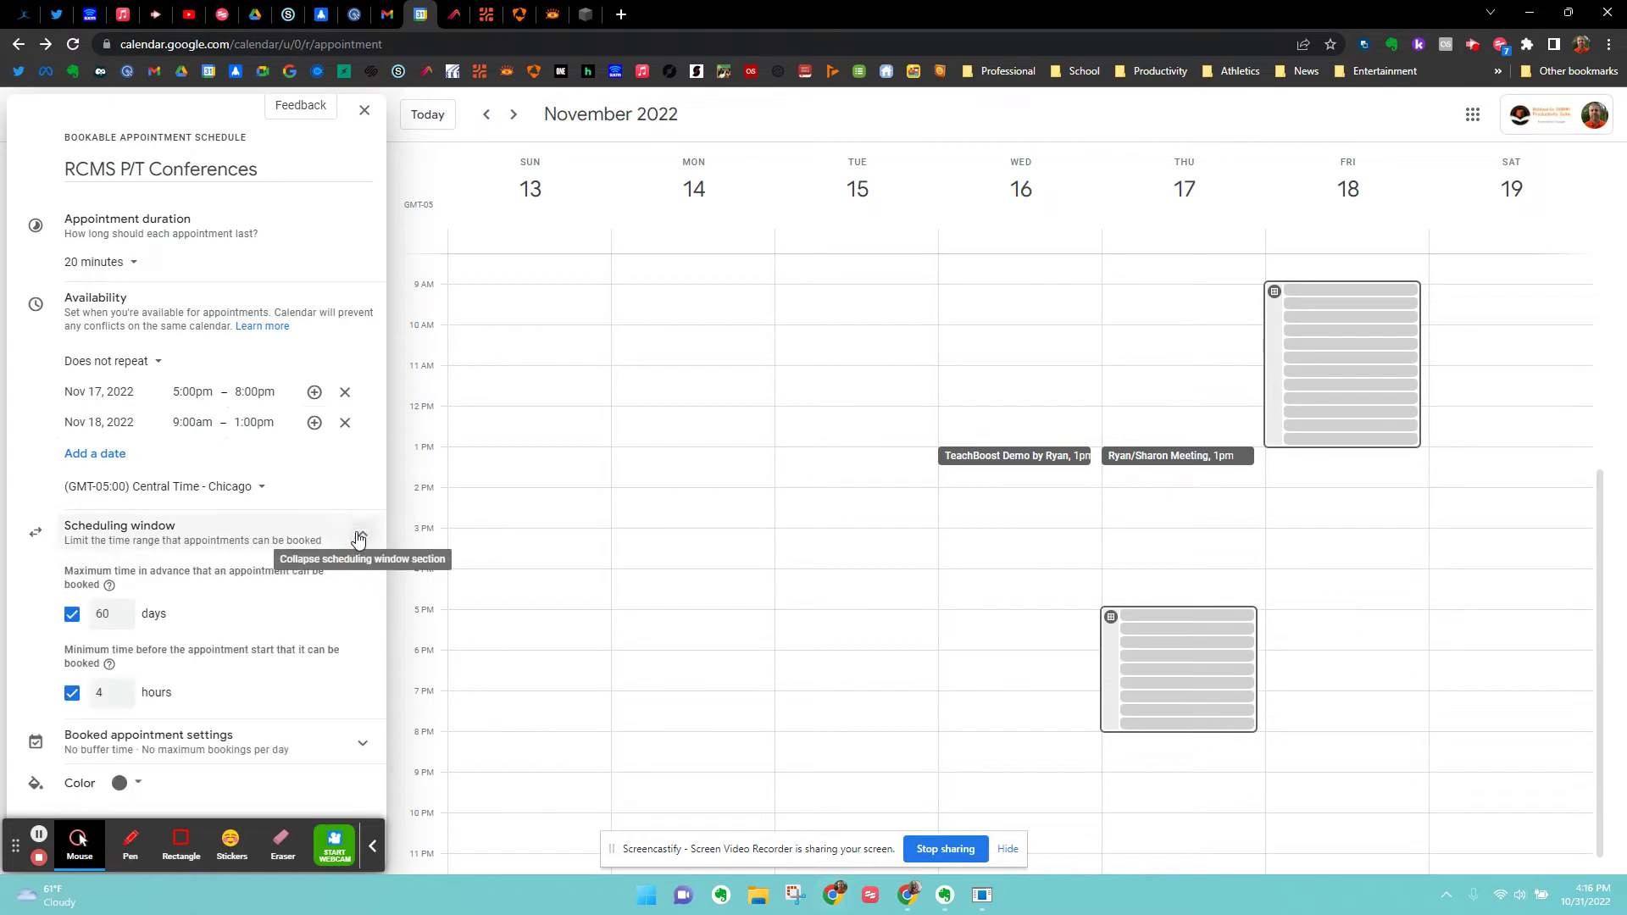
click(372, 846)
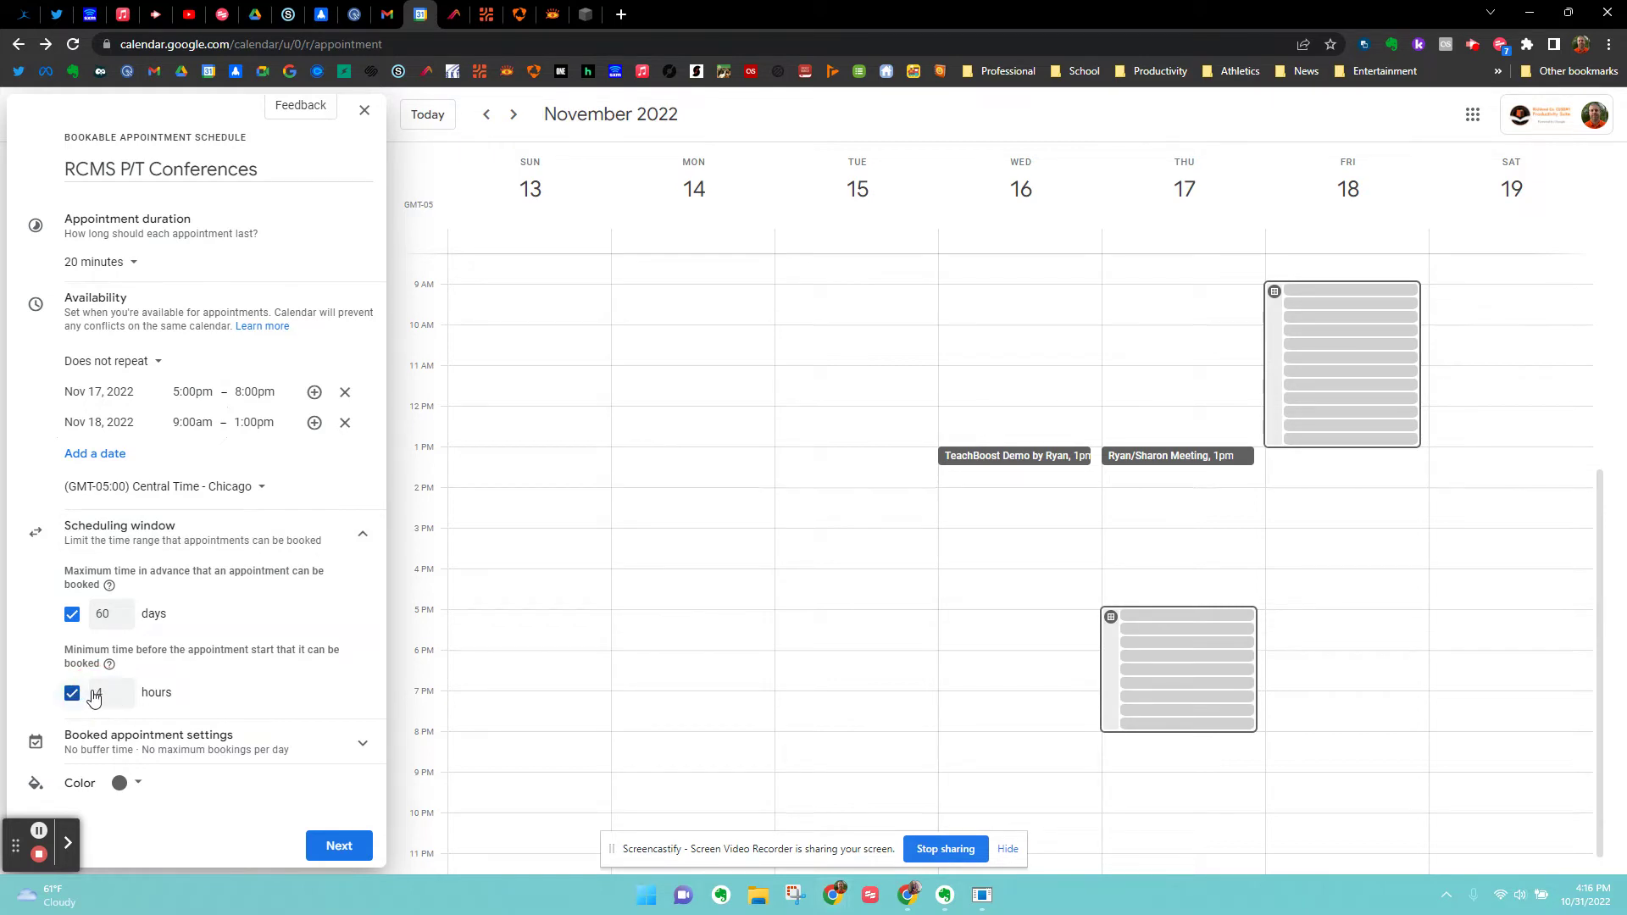
click(100, 692)
text(2)
click(361, 747)
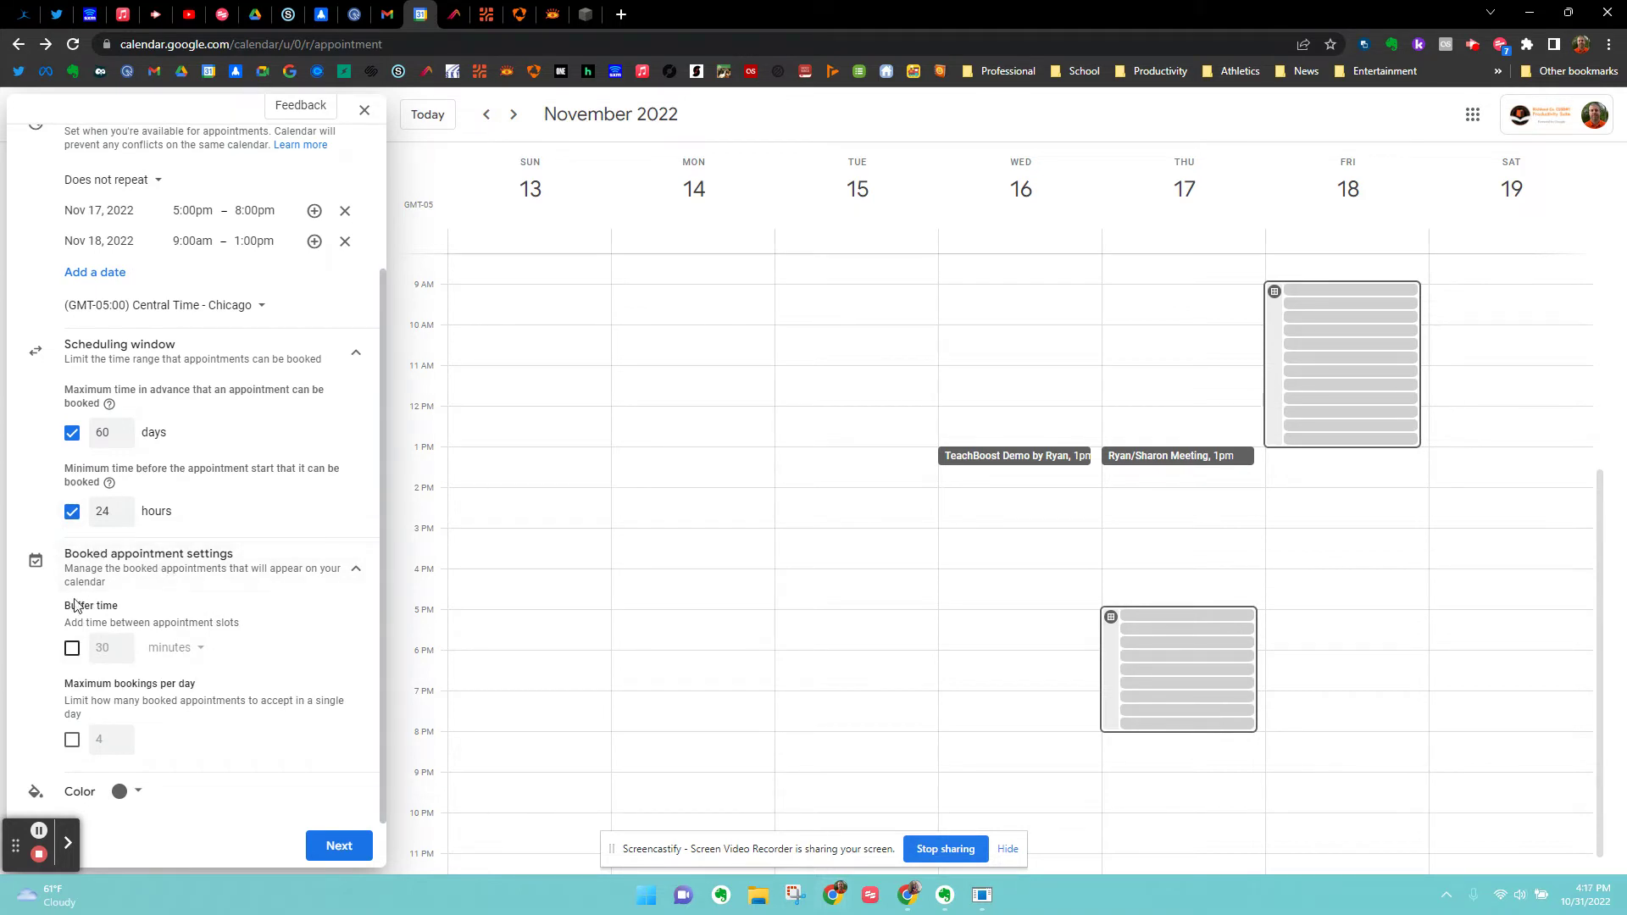
click(359, 575)
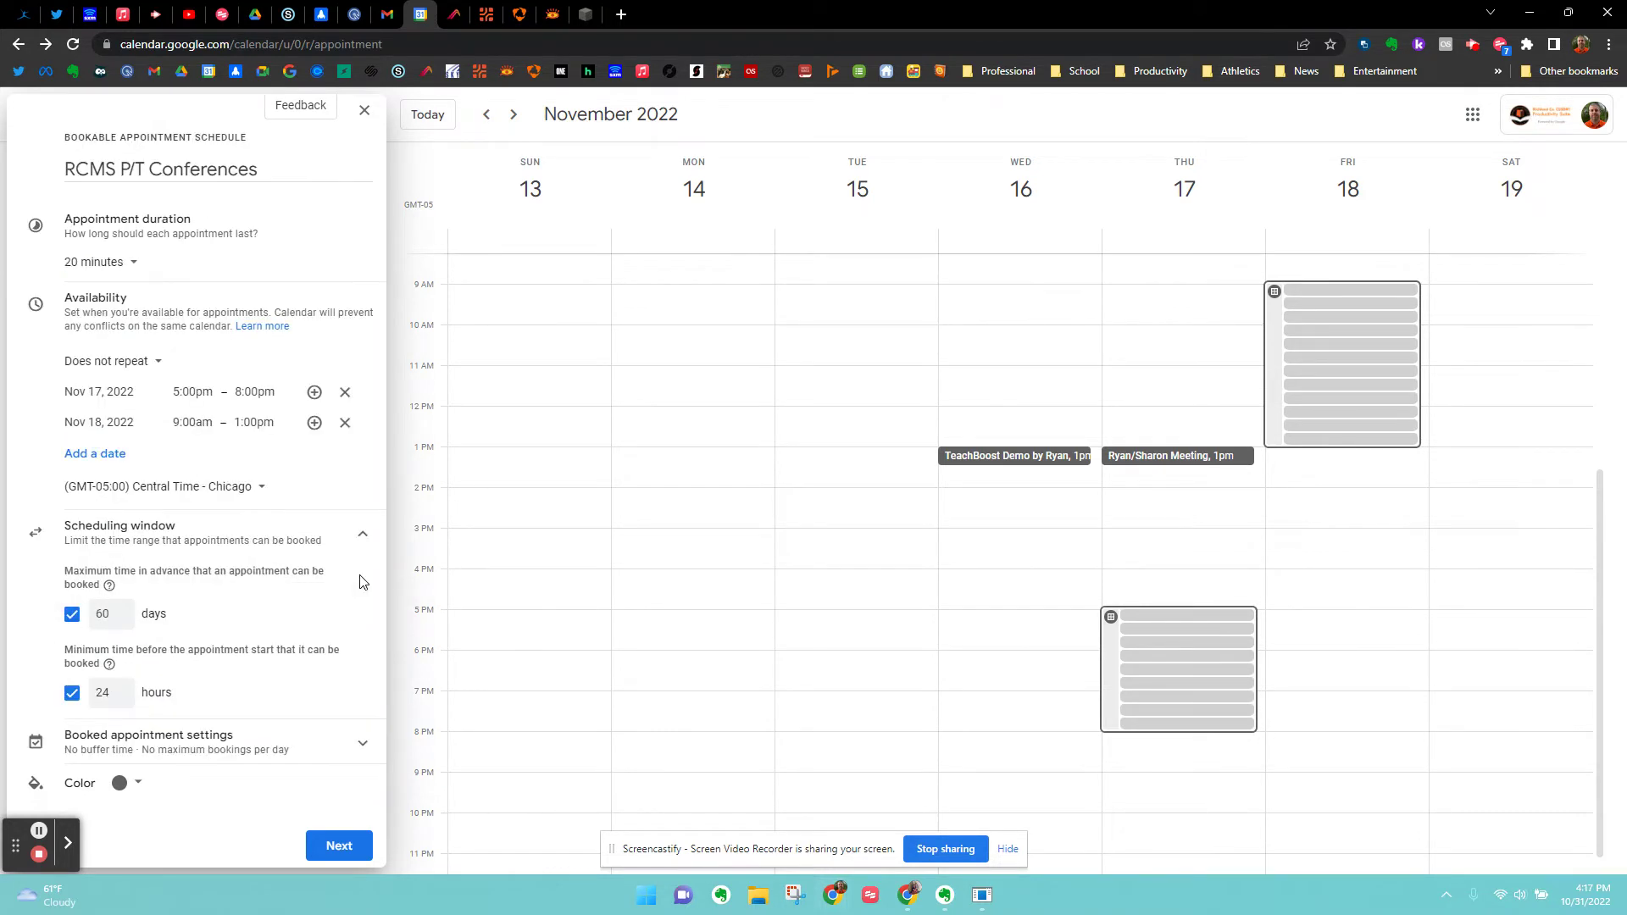
Enable buffer time in booked appointment settings and set it to 10 minutes.
click(363, 747)
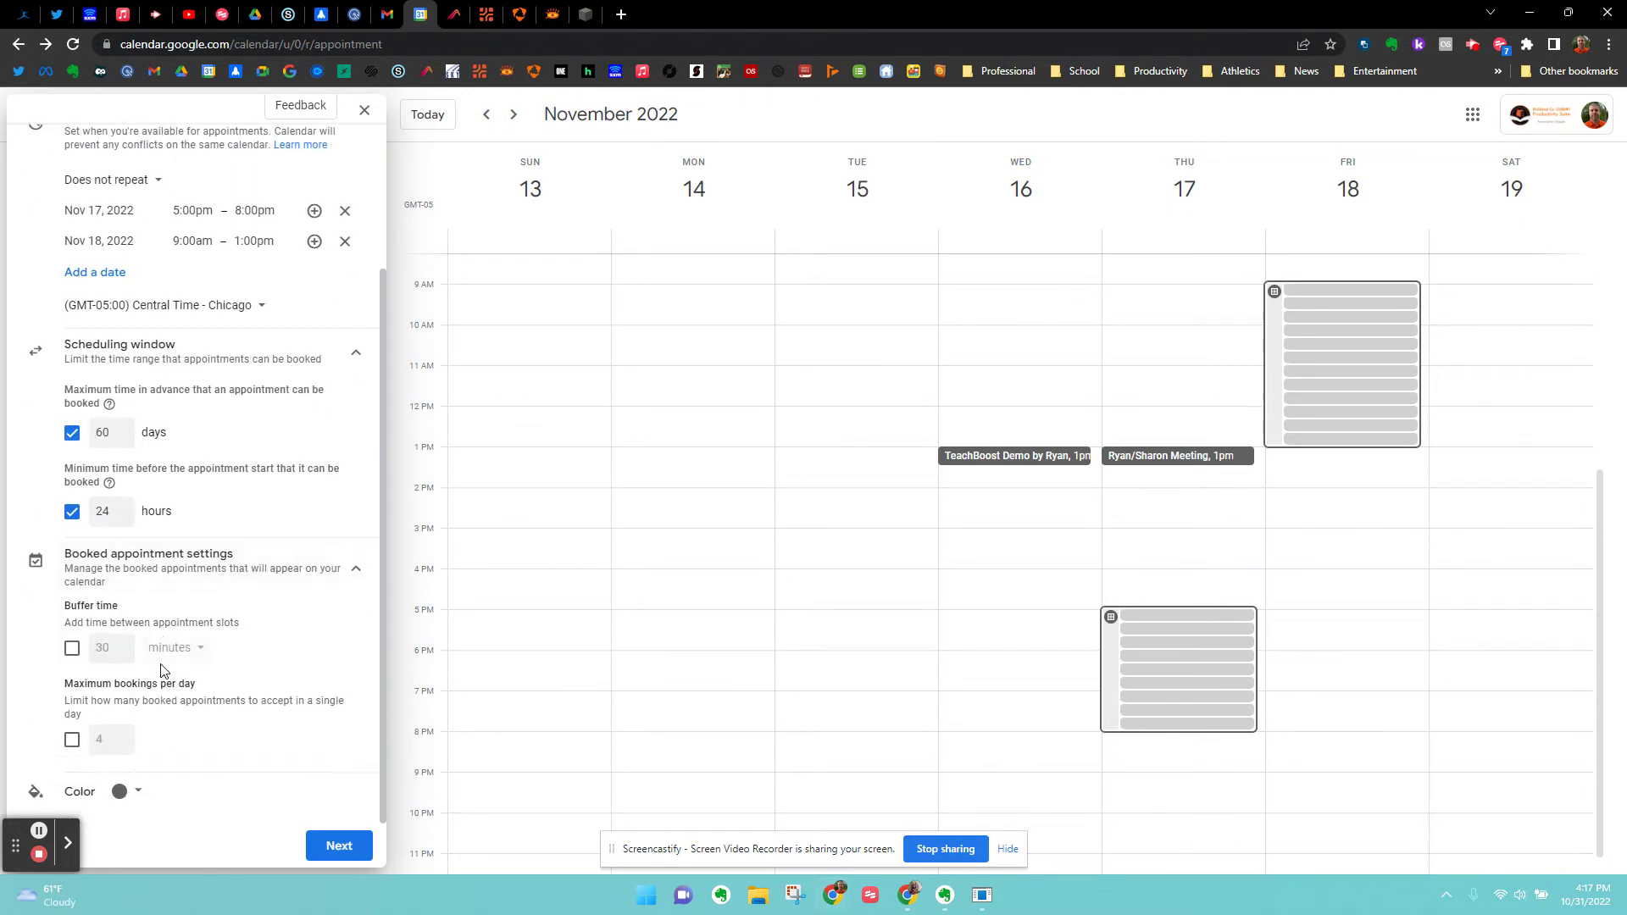
click(72, 649)
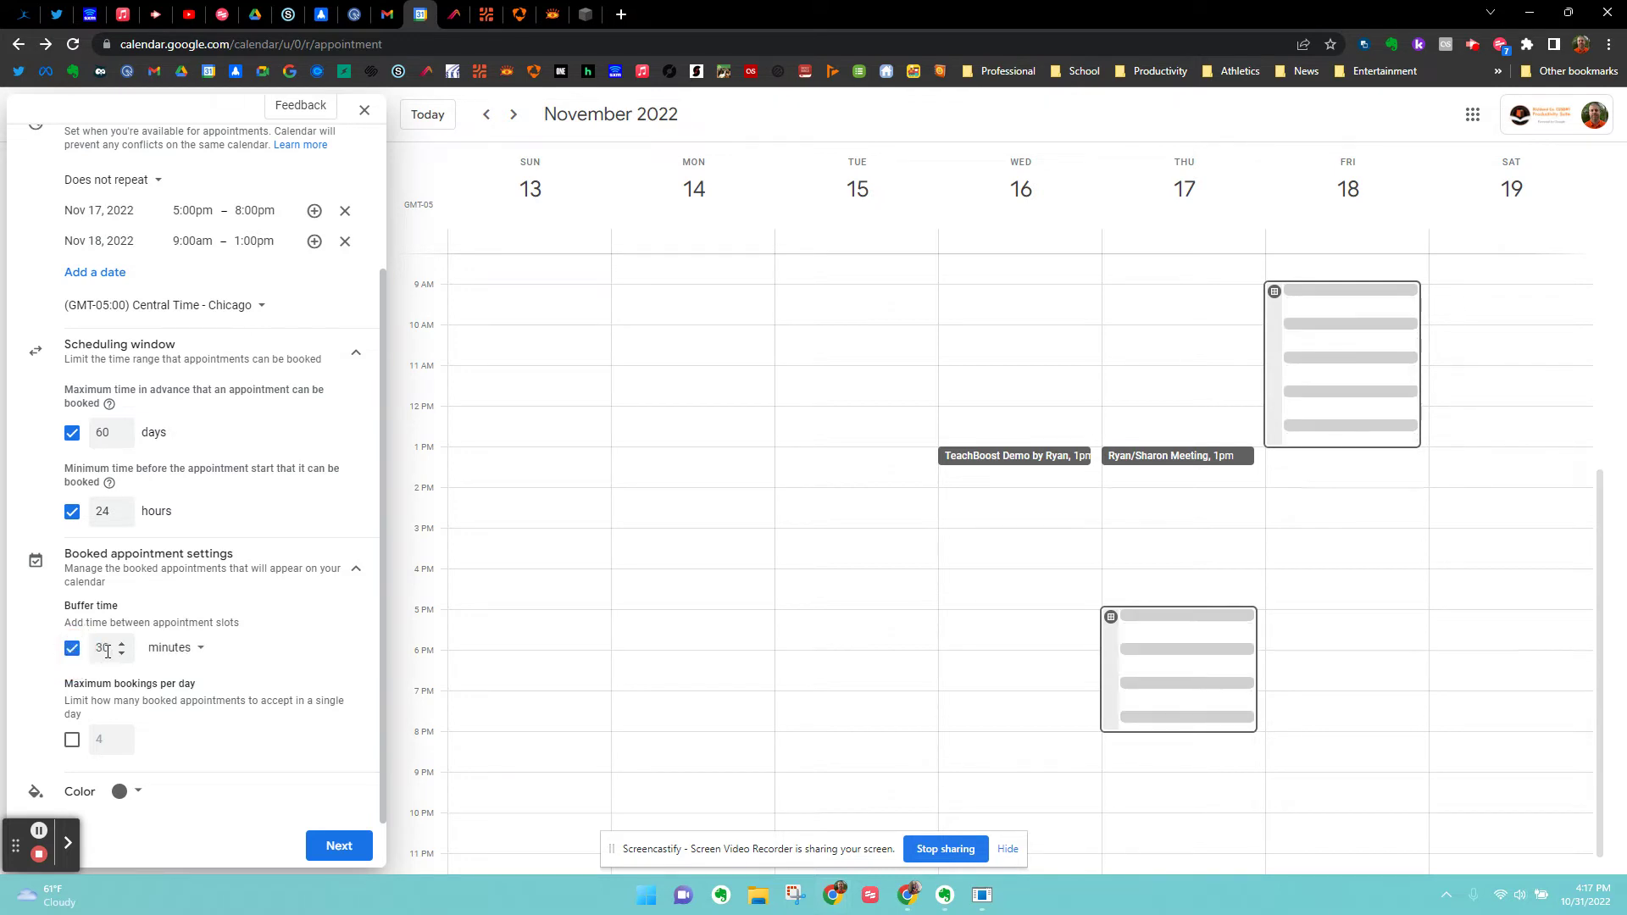
double_click(108, 651)
text(10)
key(Tab)
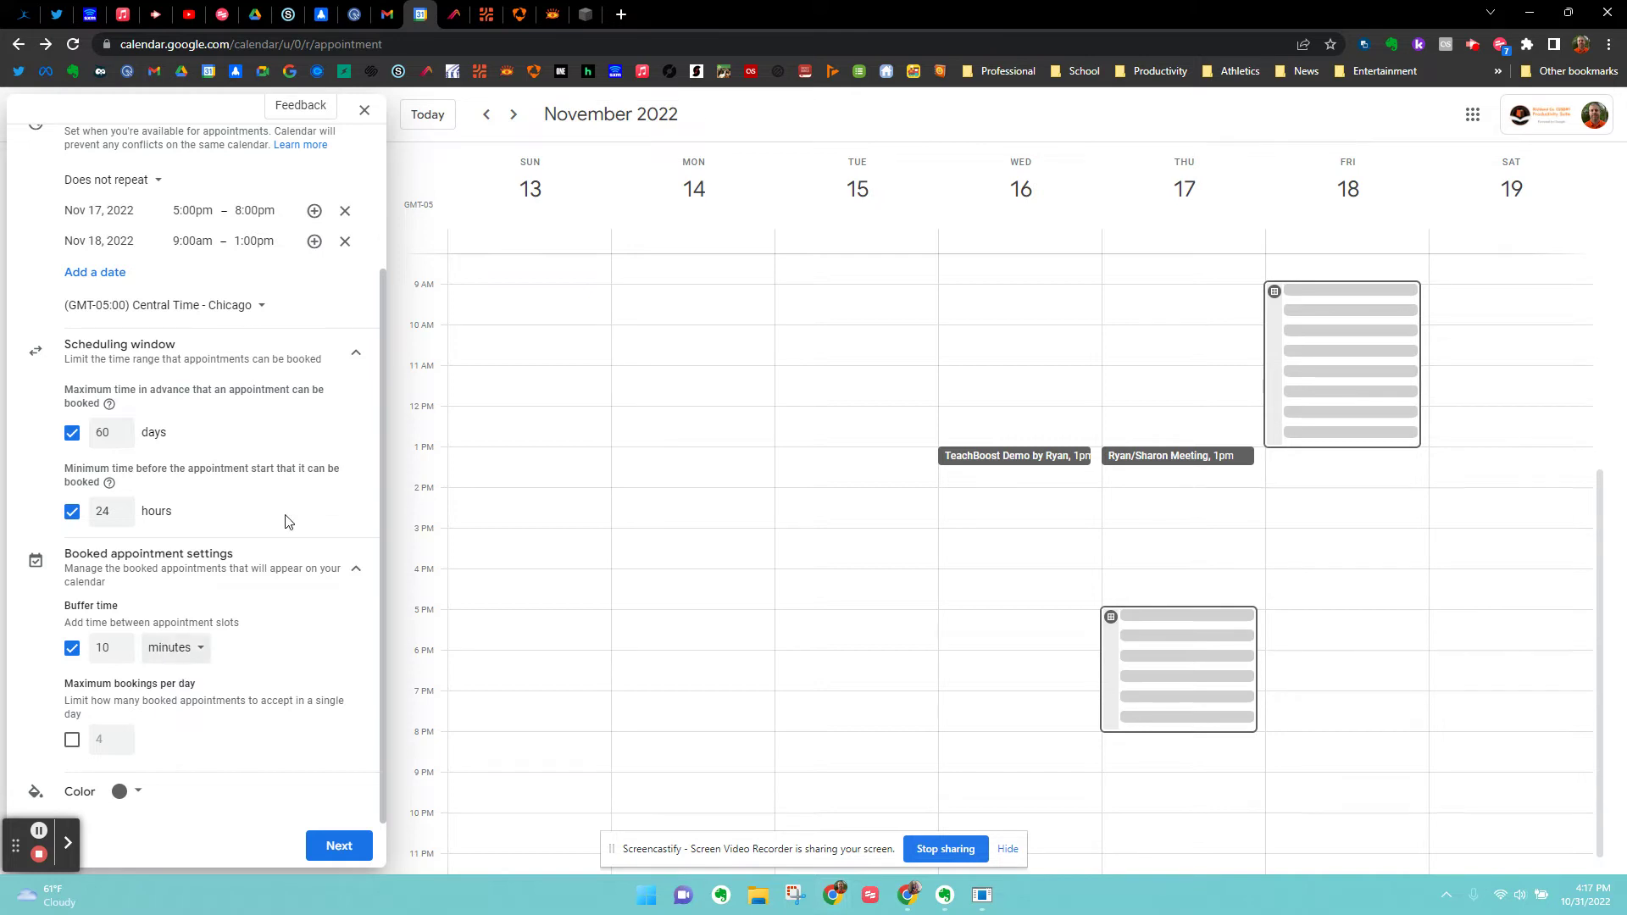
Go to the booking page settings and list location options: Google Meet, in-person, phone.
click(343, 847)
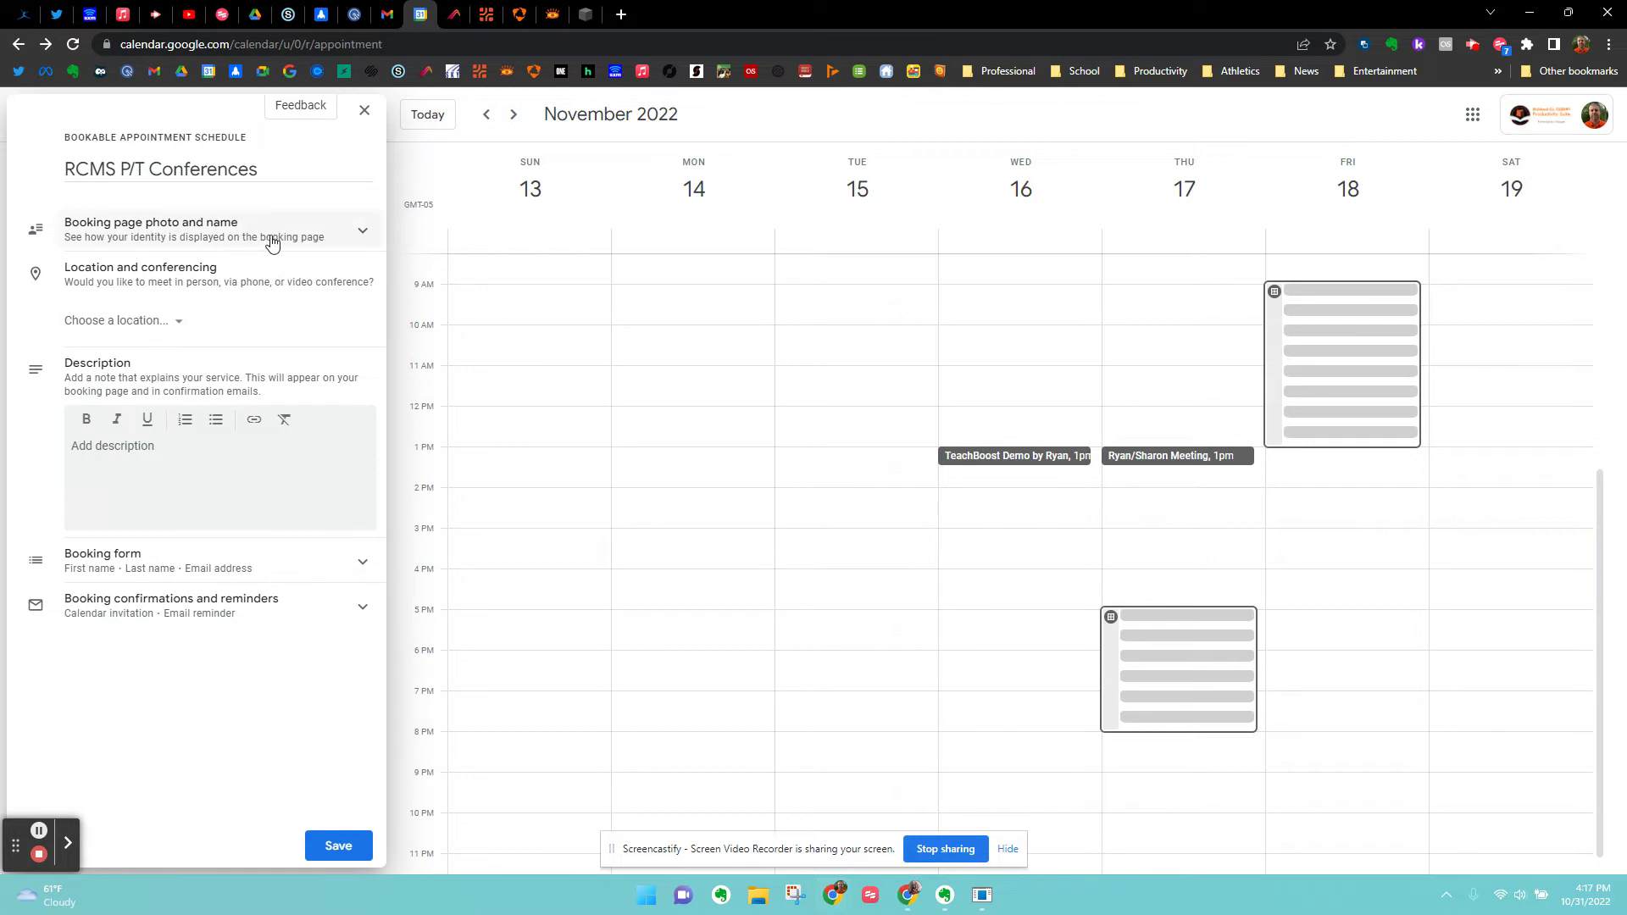
click(361, 231)
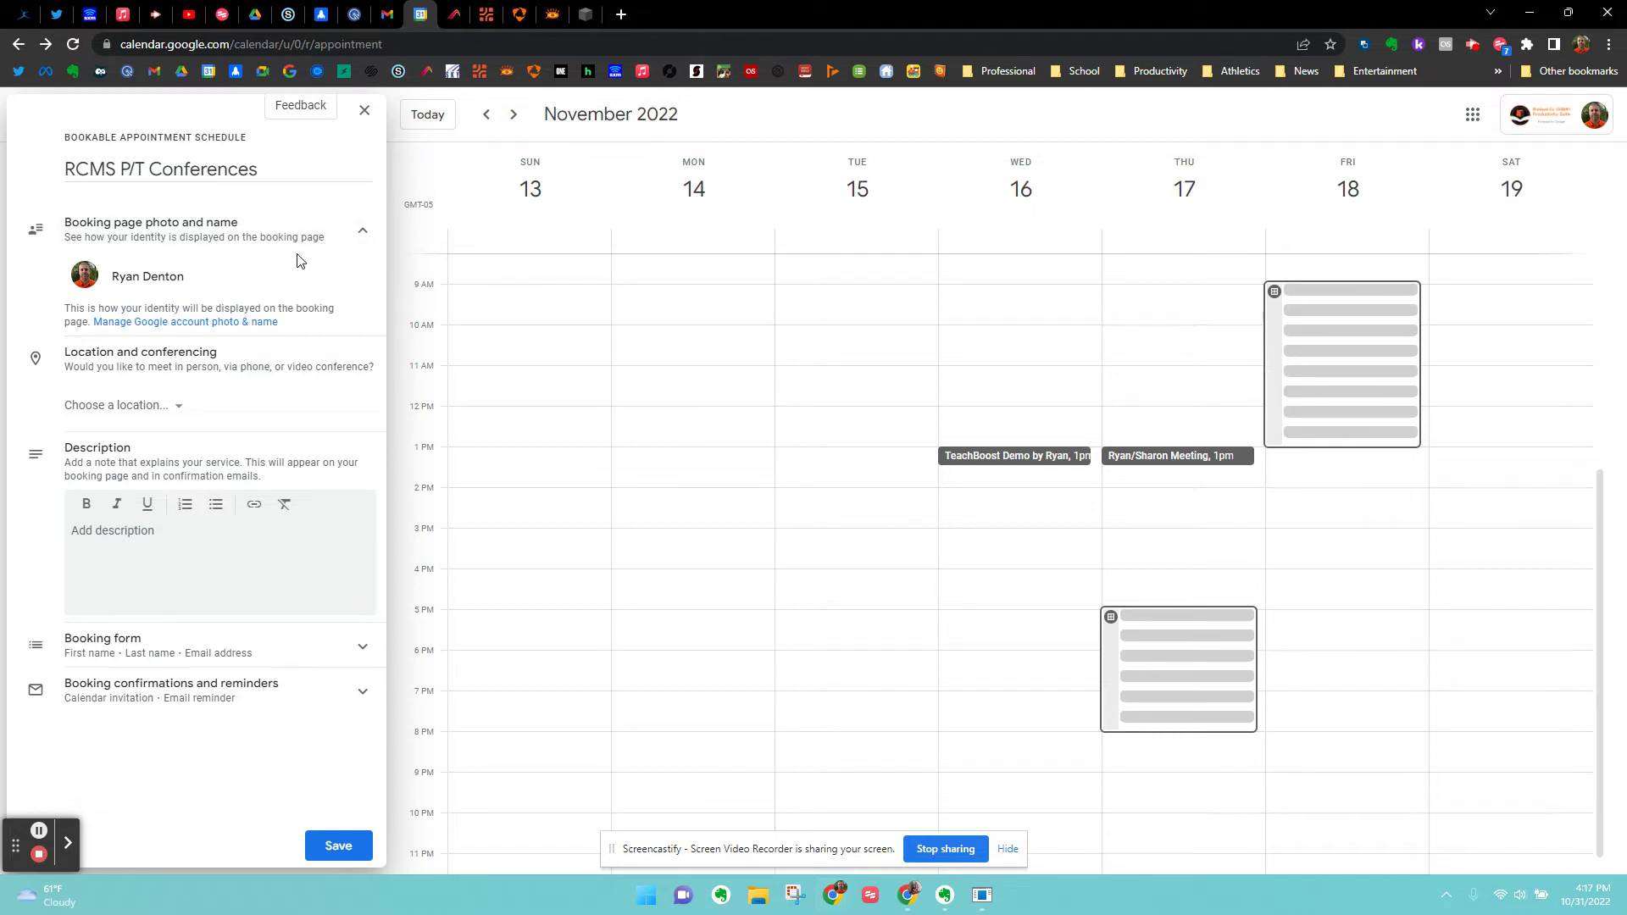
click(363, 233)
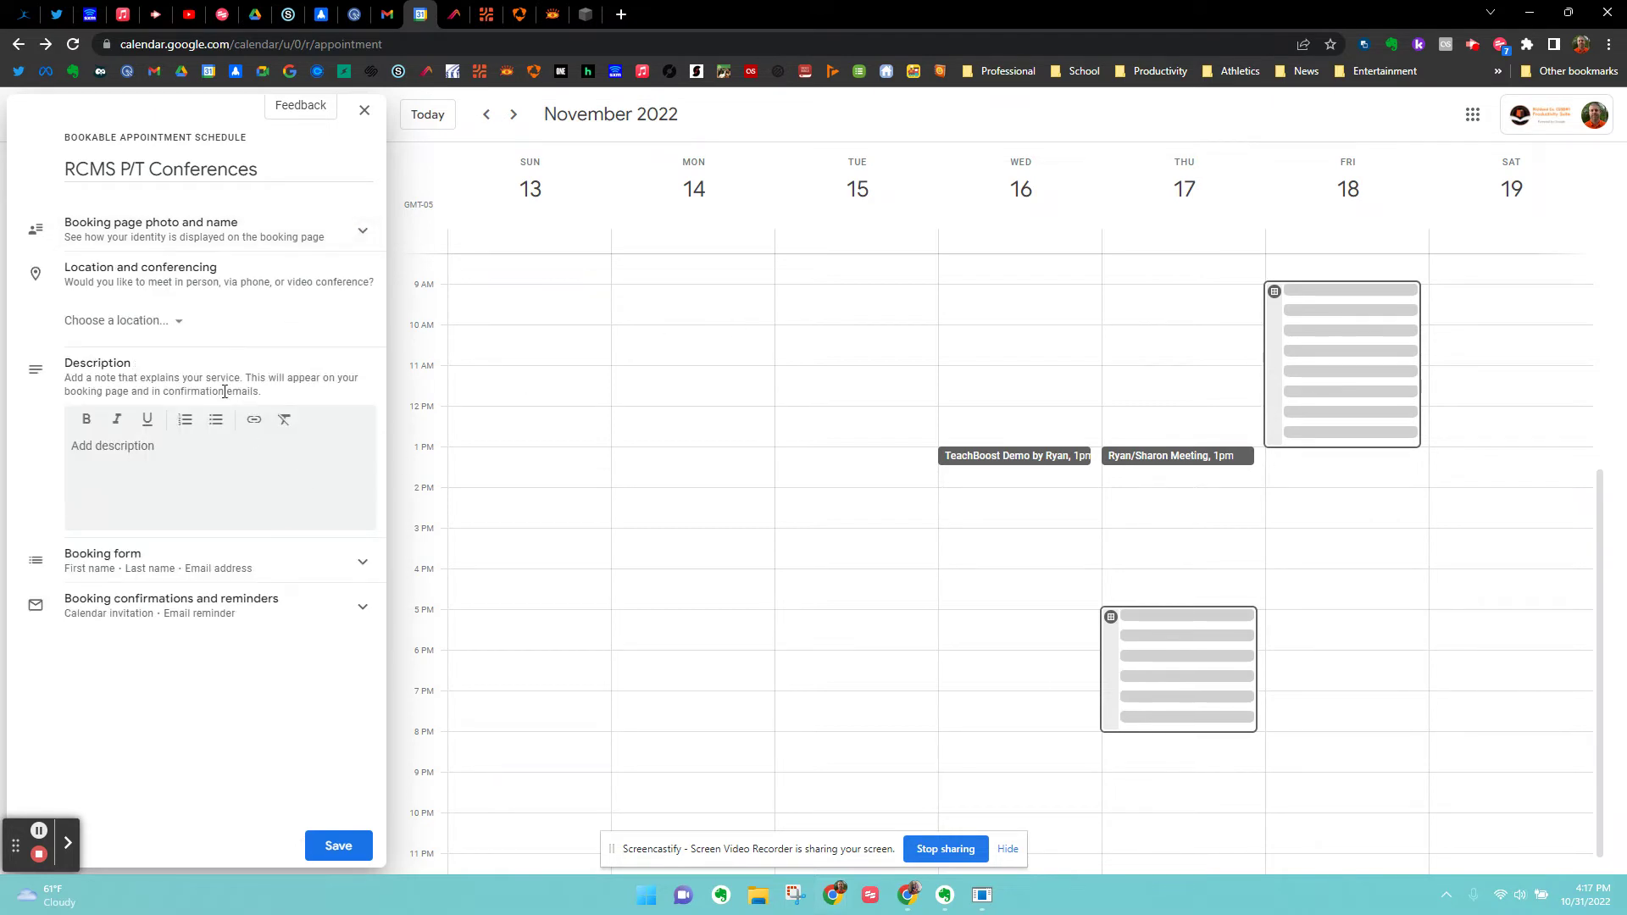
click(180, 327)
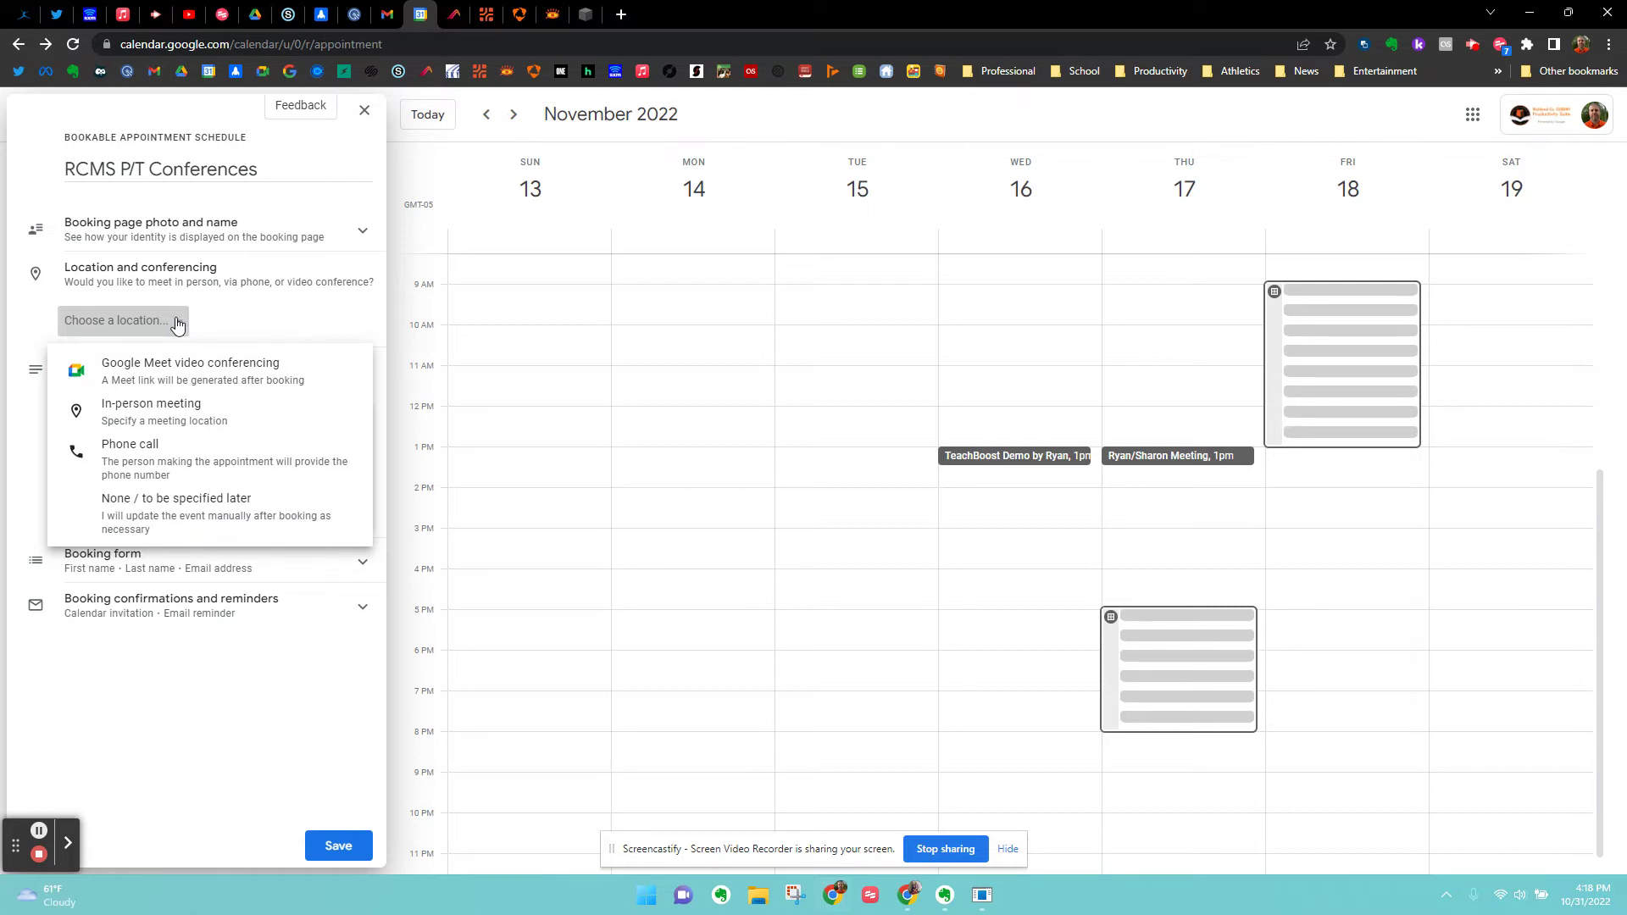
Set the location to an in-person meeting at Richland County Middle School.
click(148, 415)
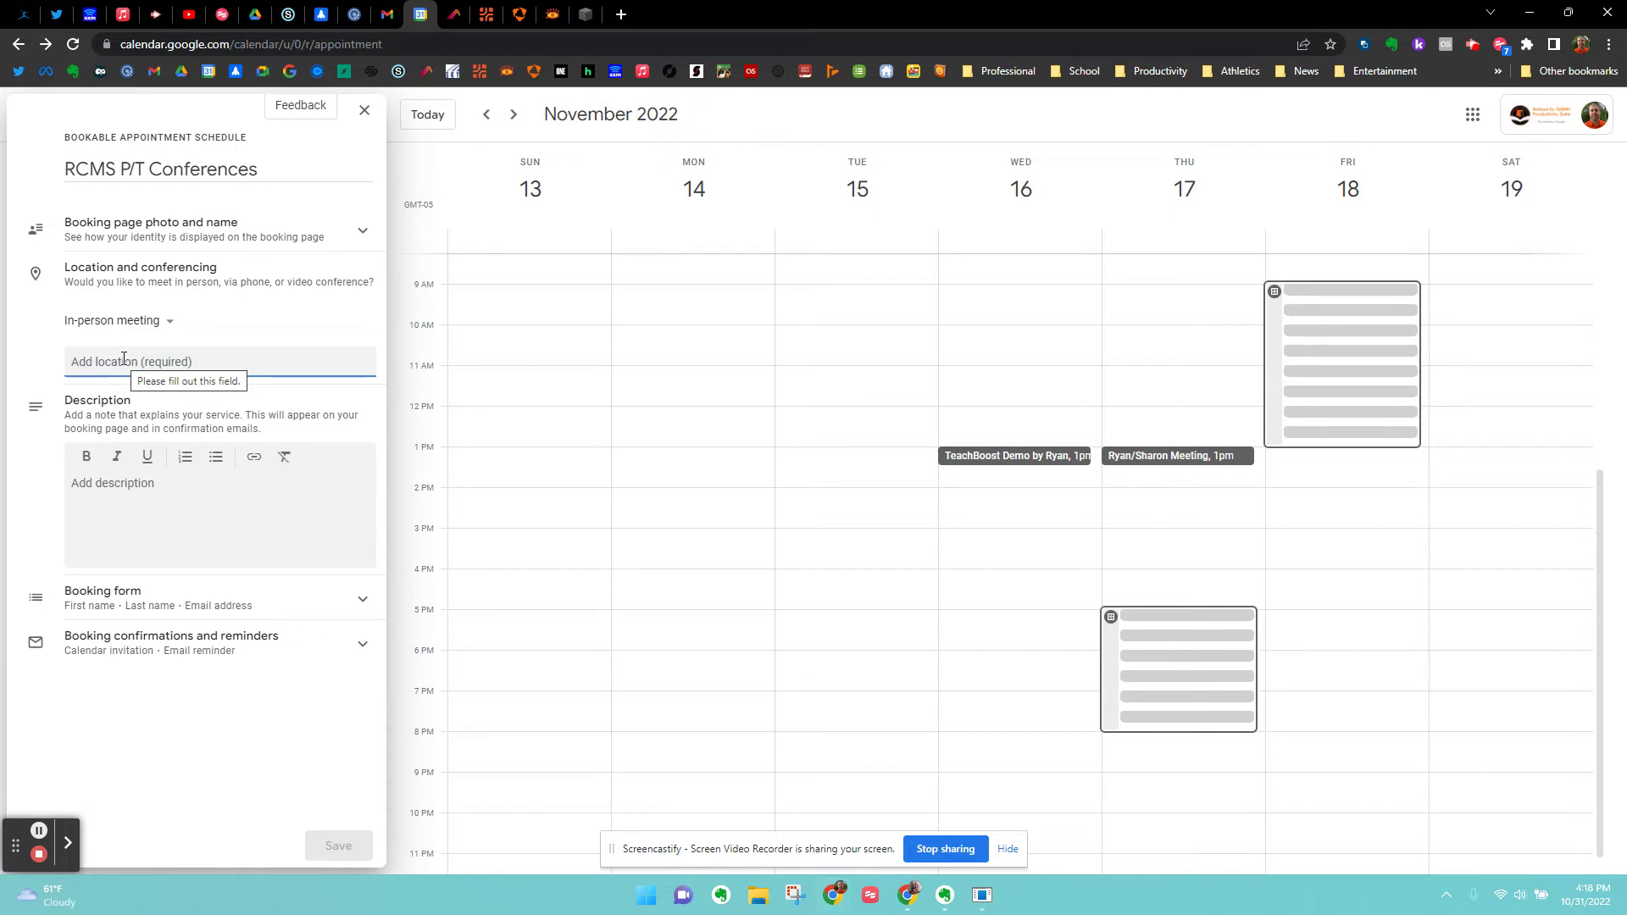
text(Ri)
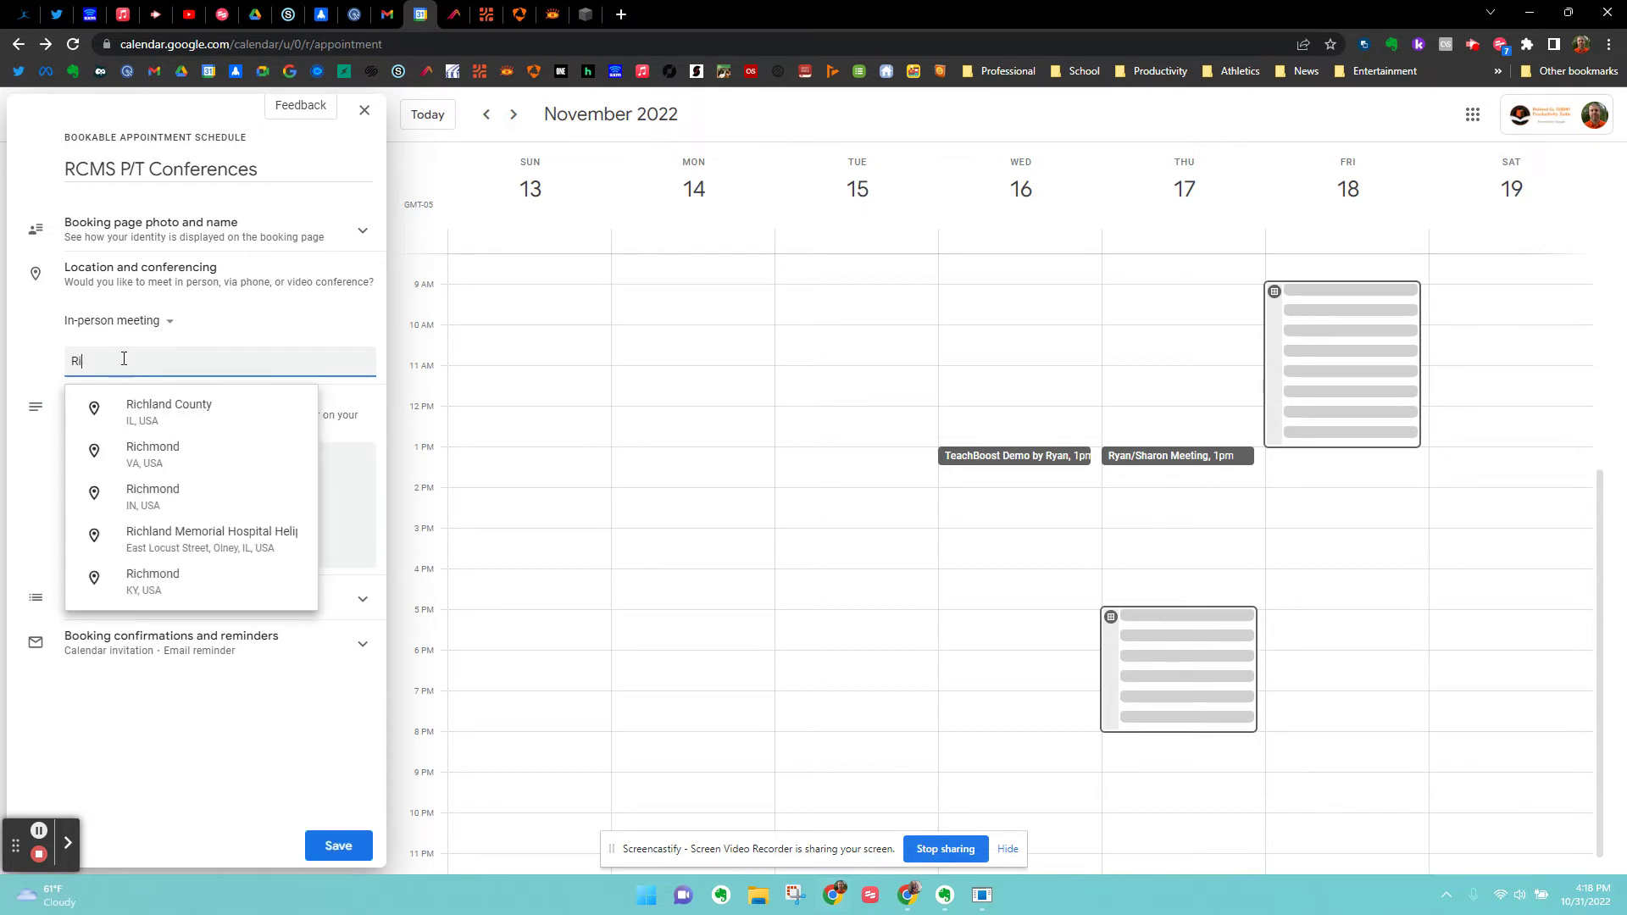
text(chland County)
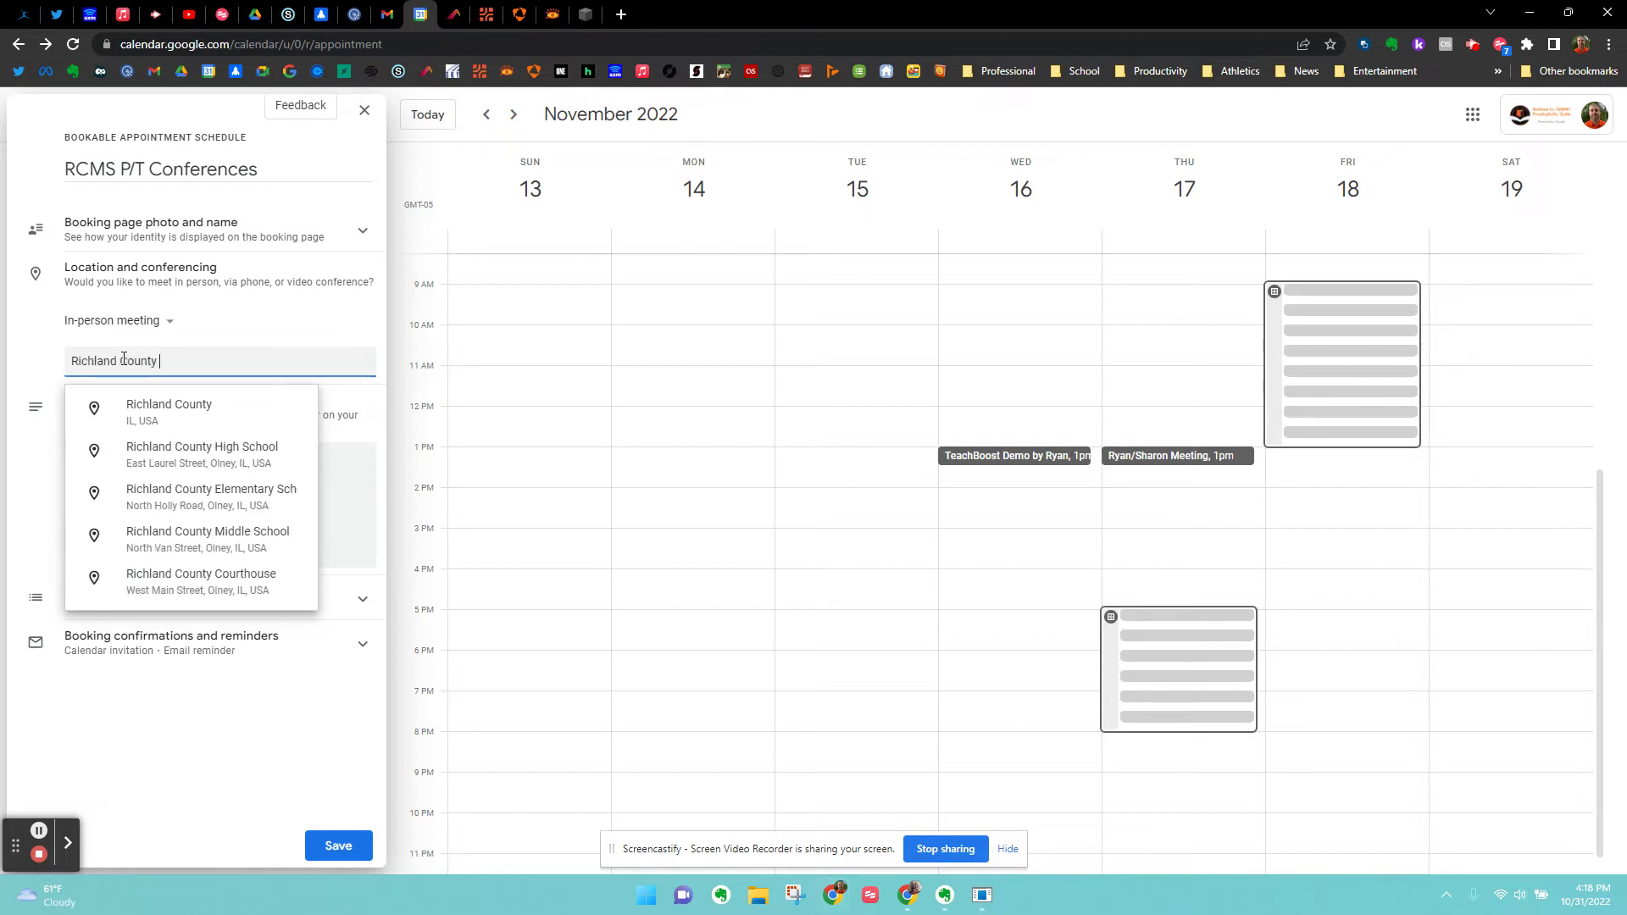
text( Middle)
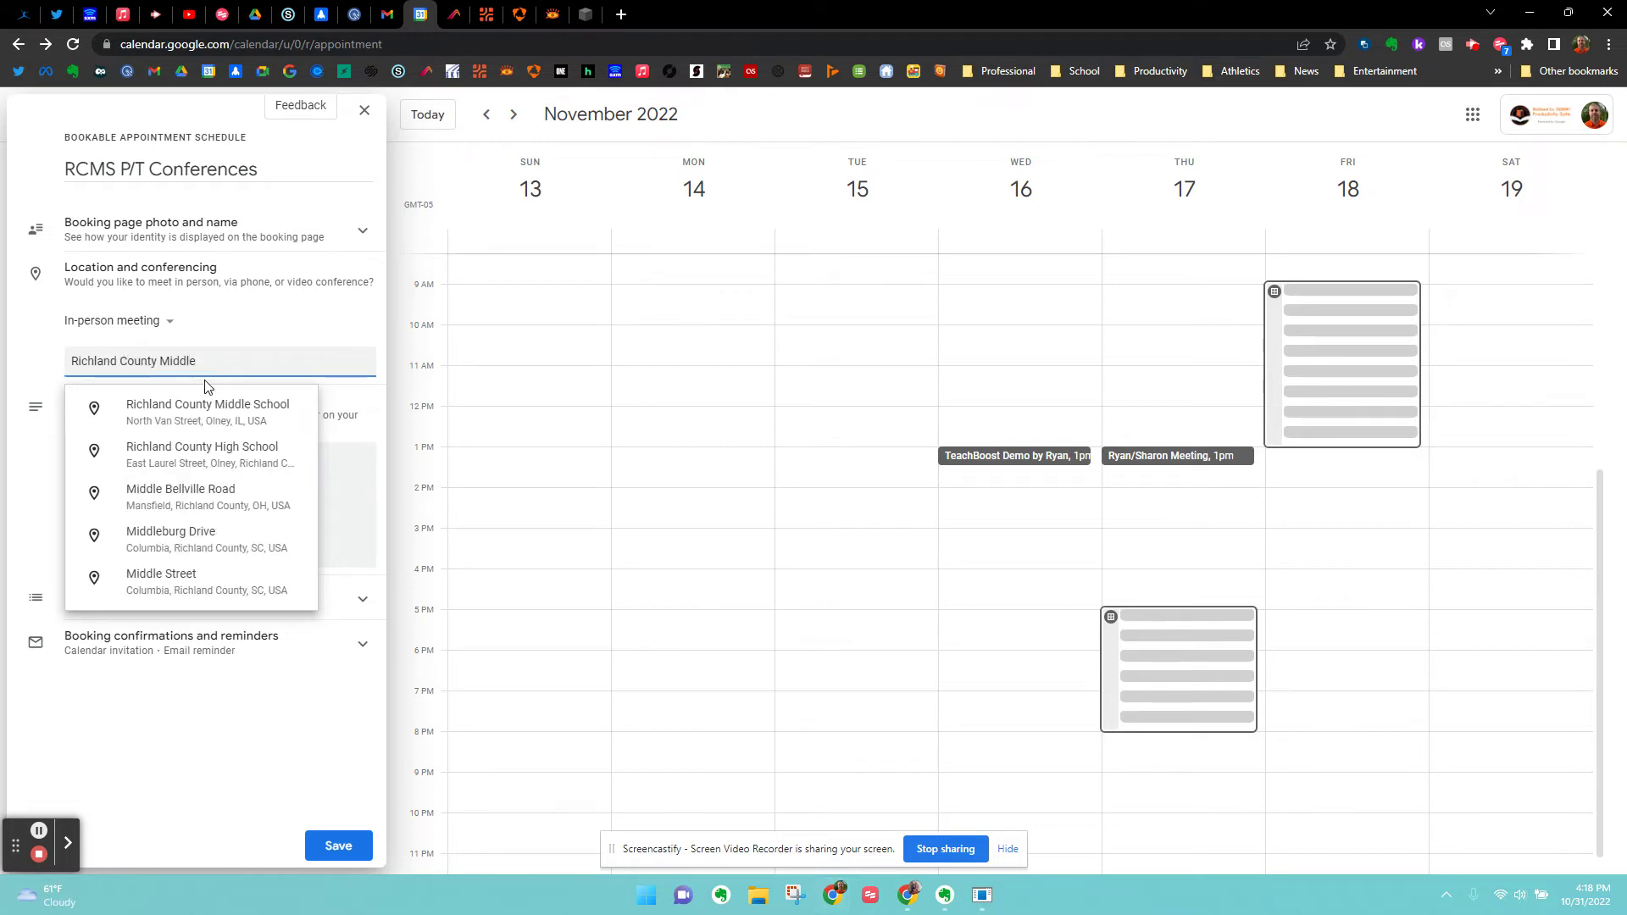
click(180, 407)
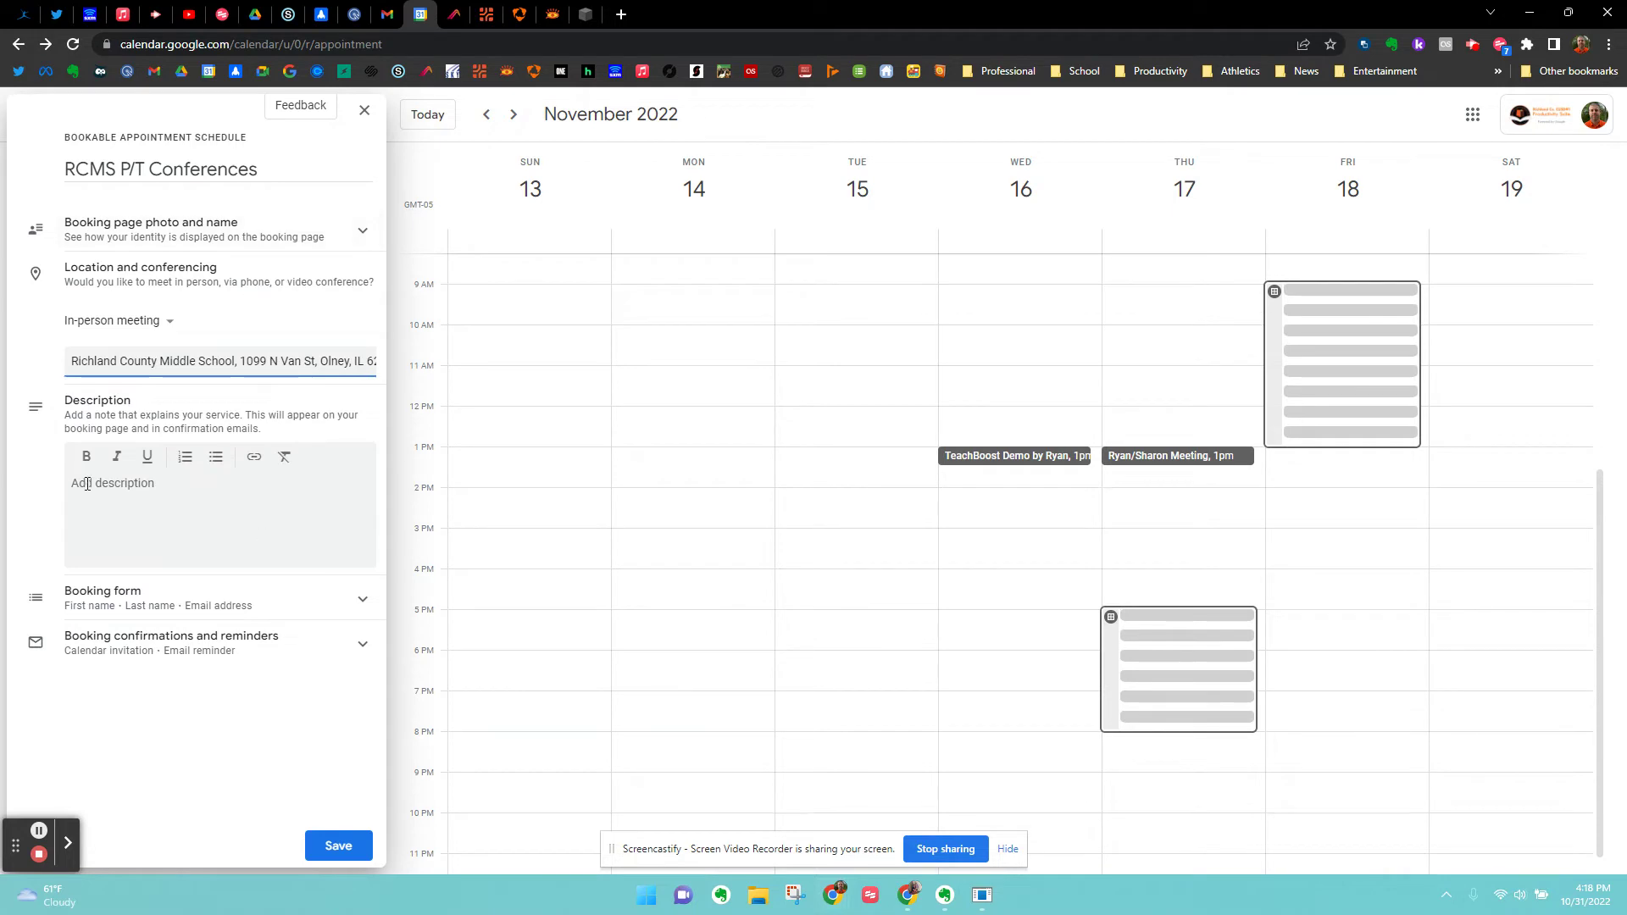
Add the description 'Please choose a time slot that works for you. Also, please fill out ALL information' and expand Booking form.
click(89, 484)
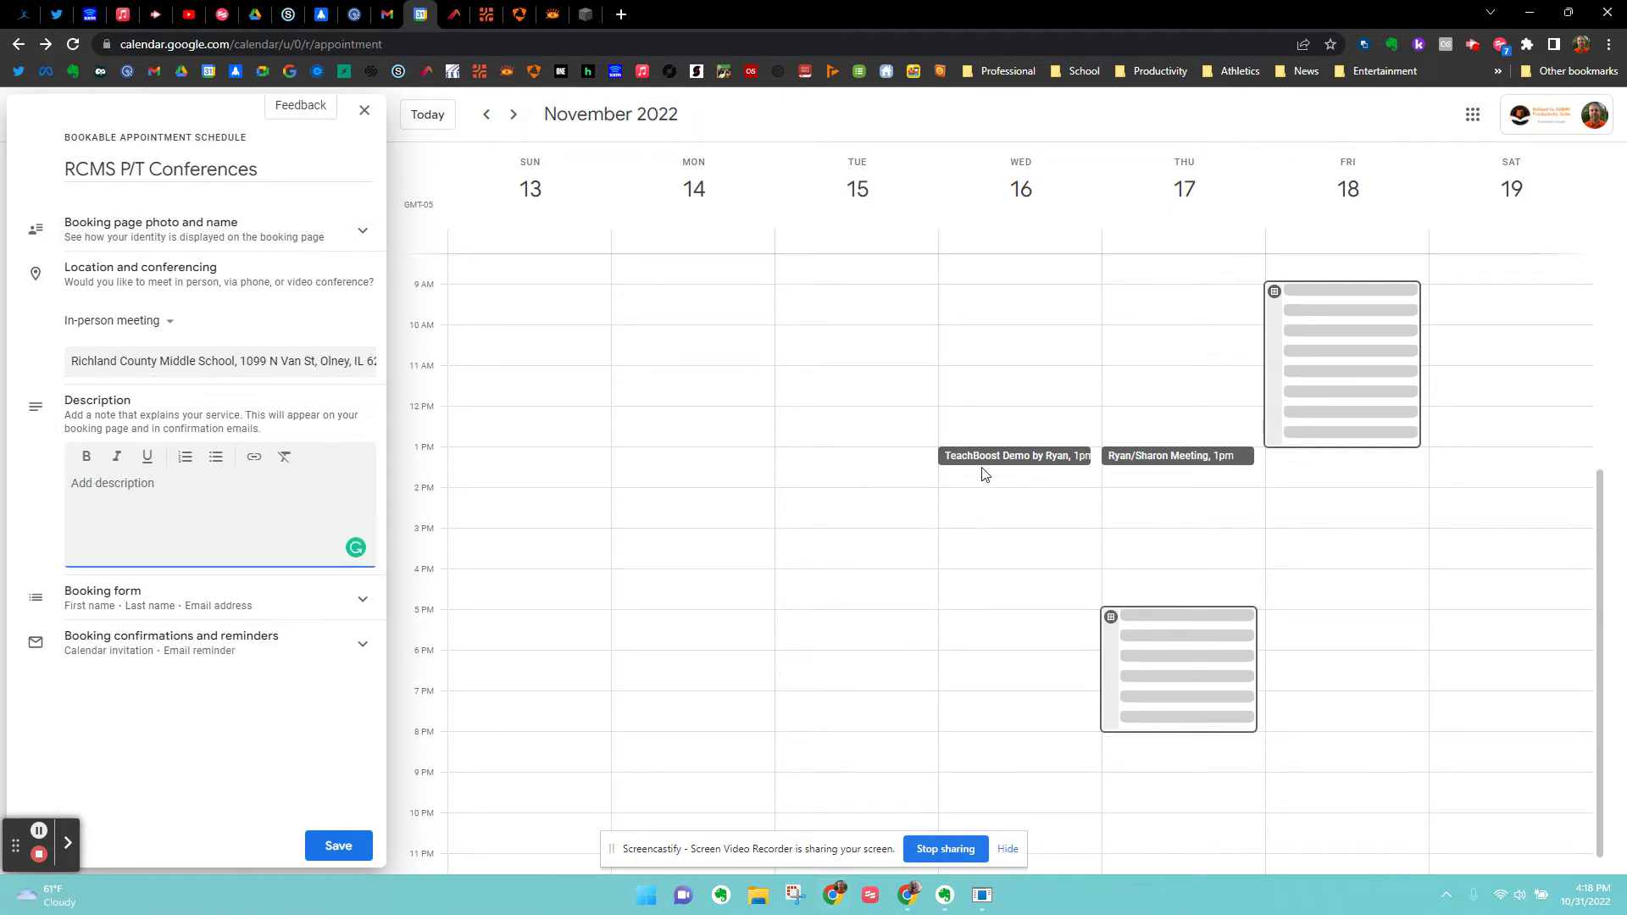
text(Please choose a time slot that work)
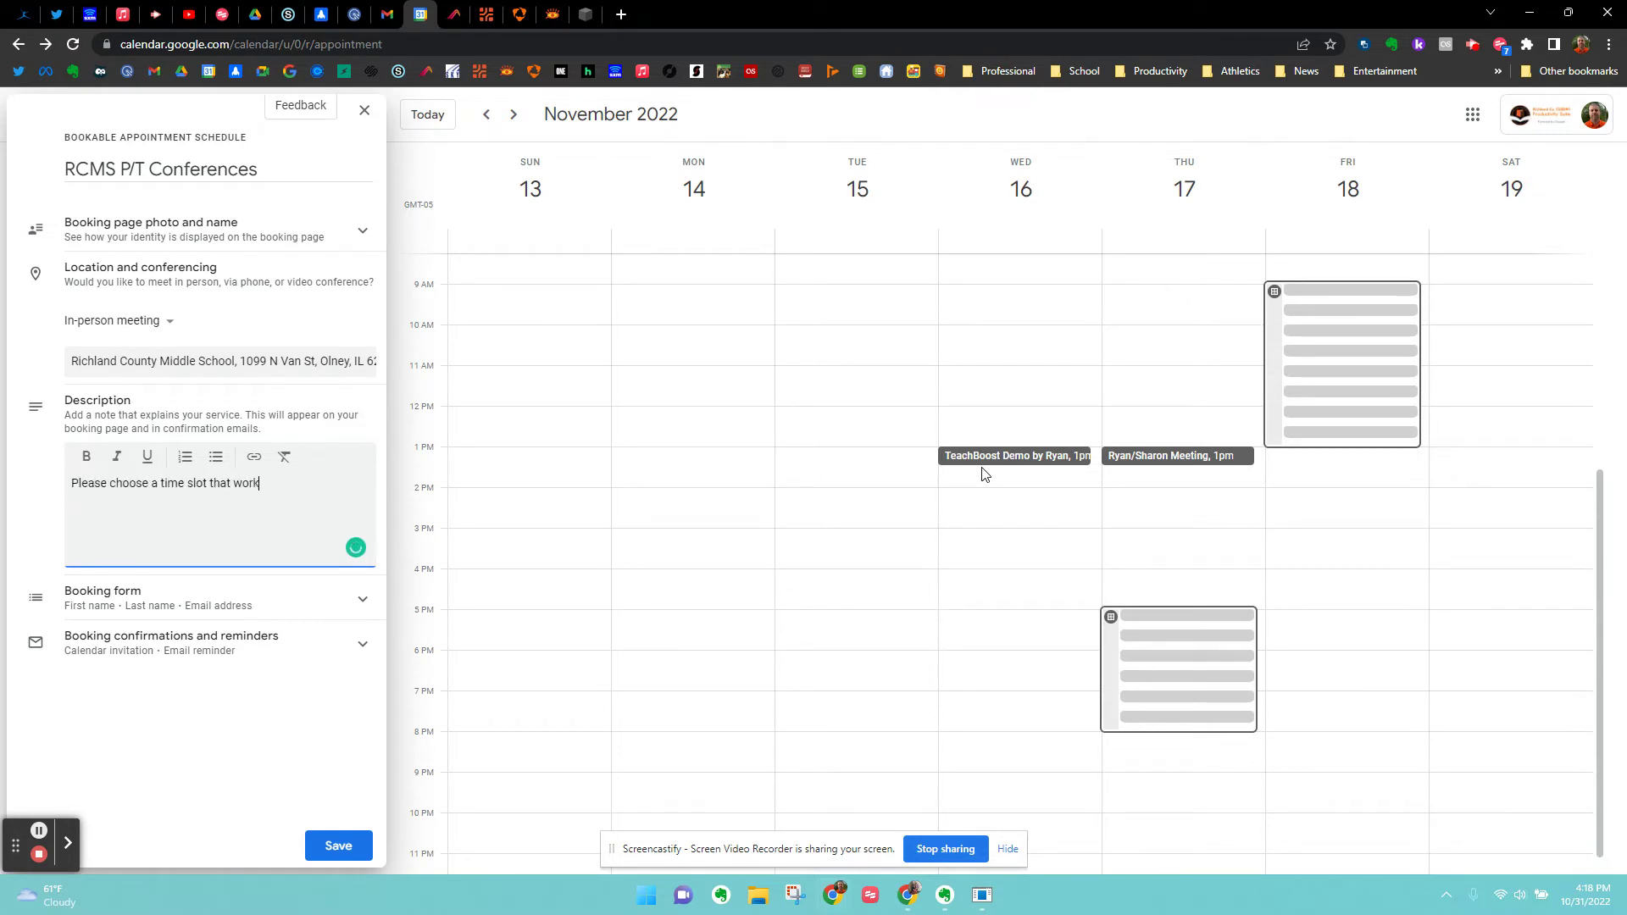
text(s for you. Also, please fill out ALL info)
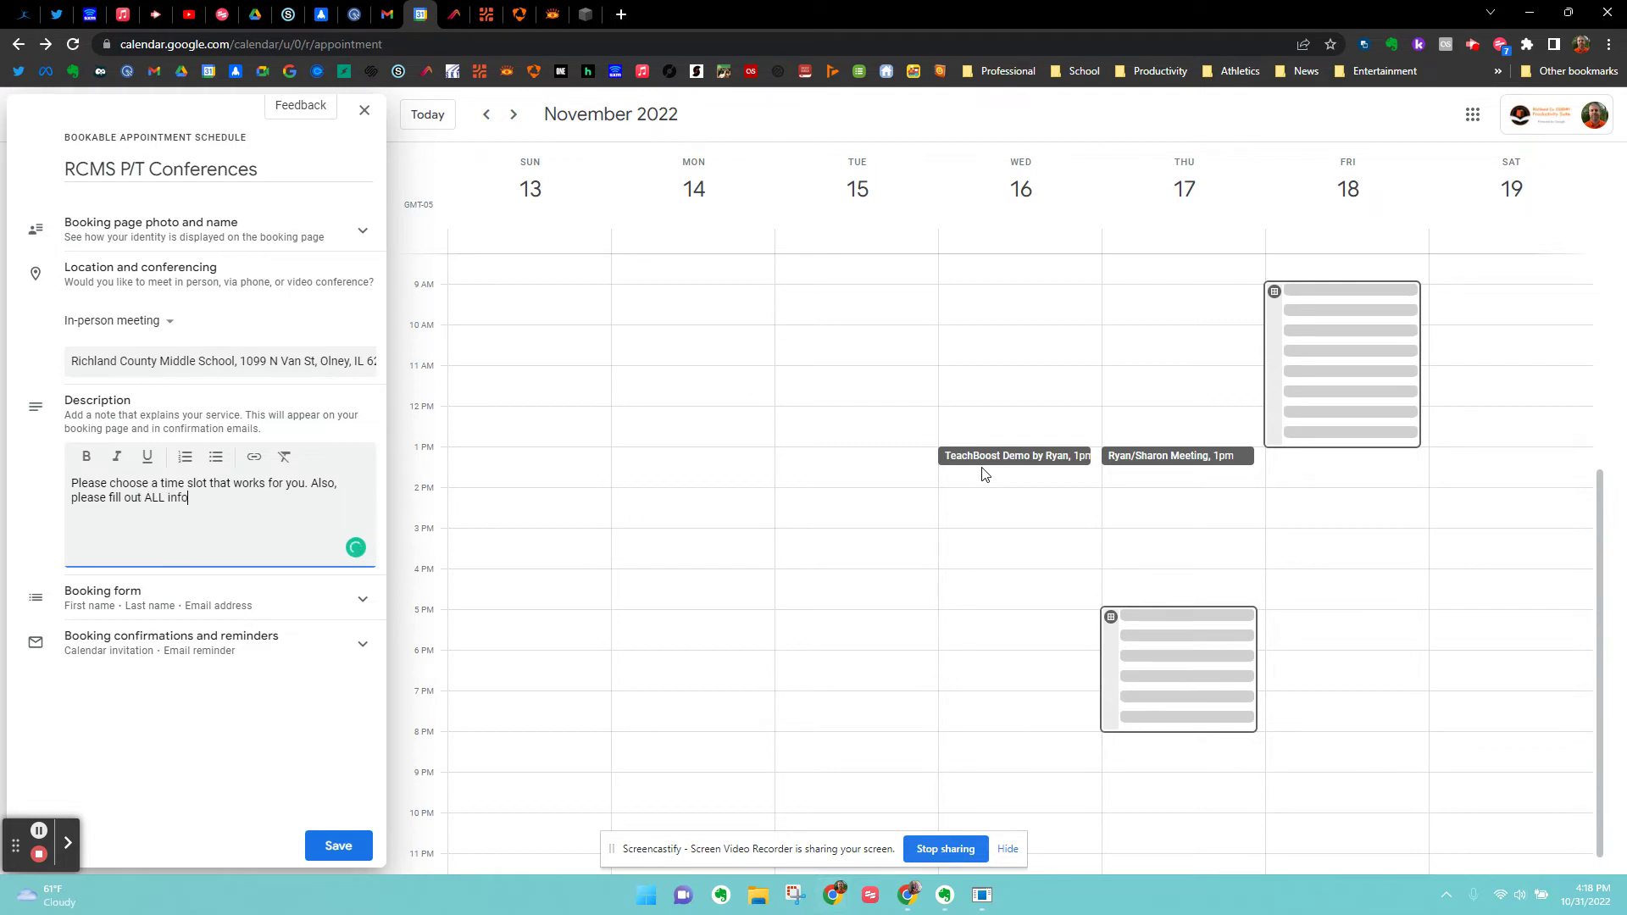
text(rmation)
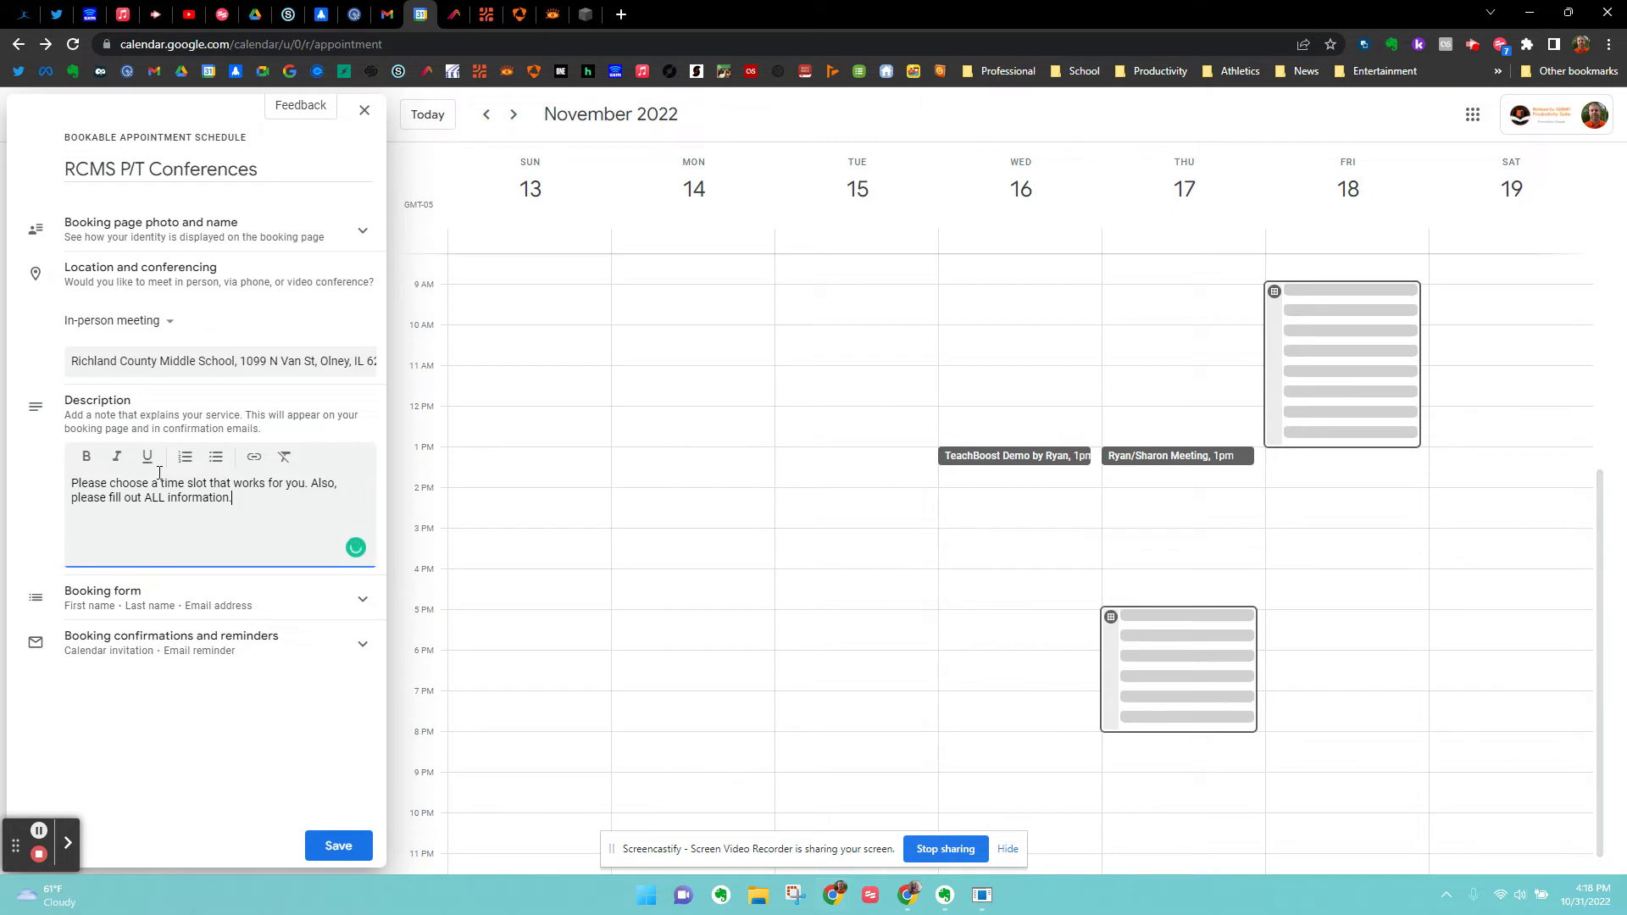
click(363, 600)
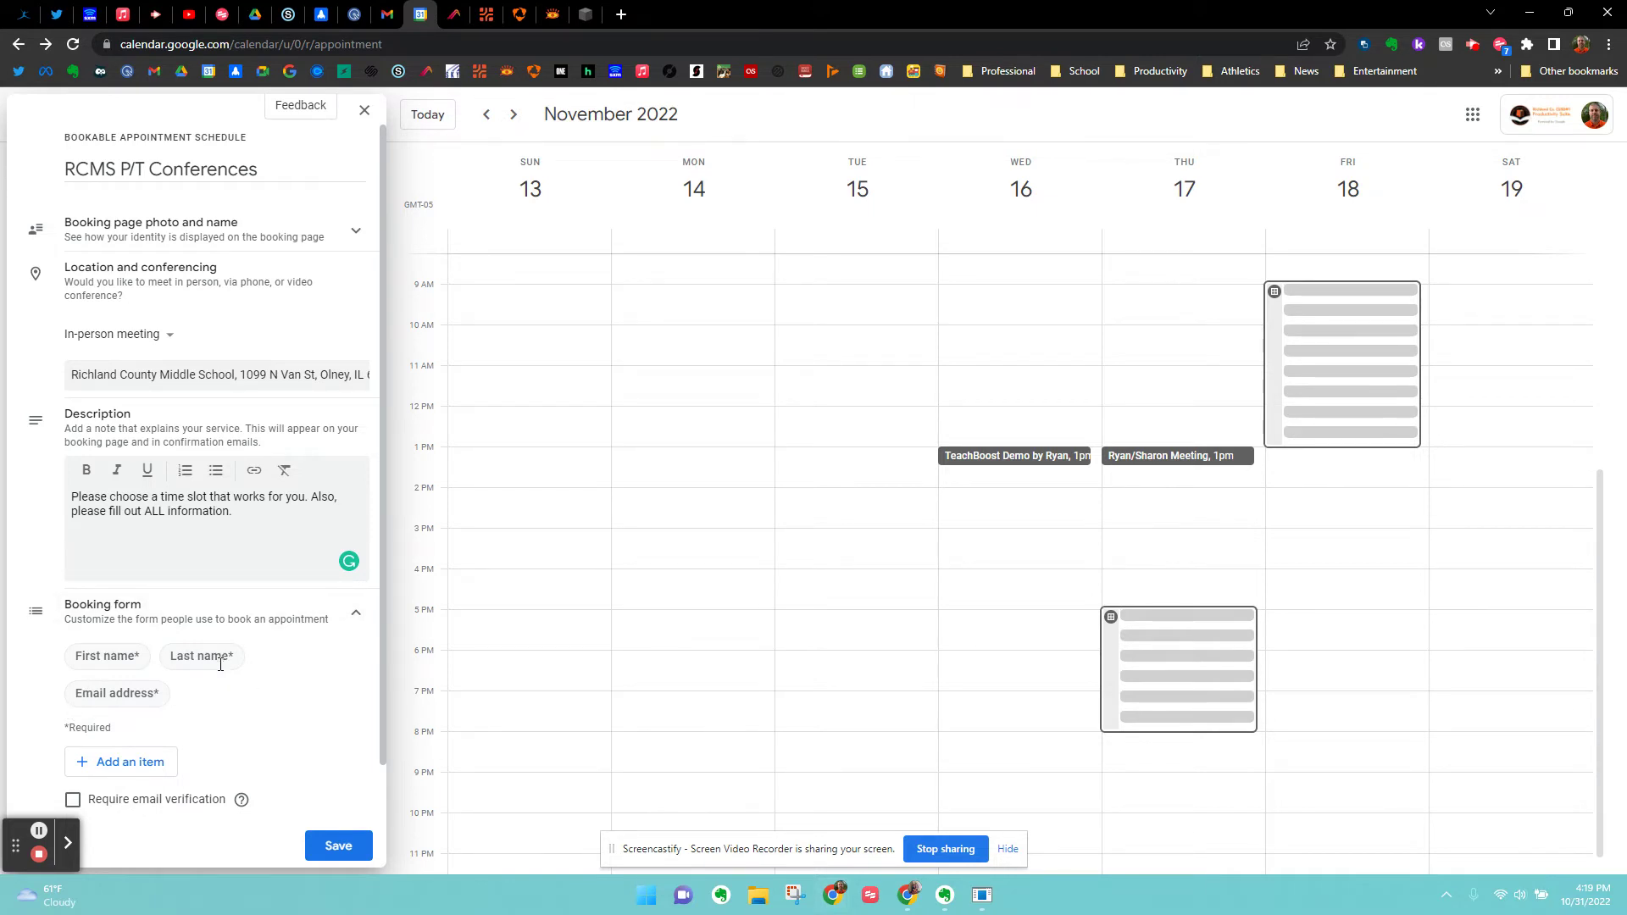
Add a required custom 'Student Name' question to the booking form.
scroll(225, 671, down, 1)
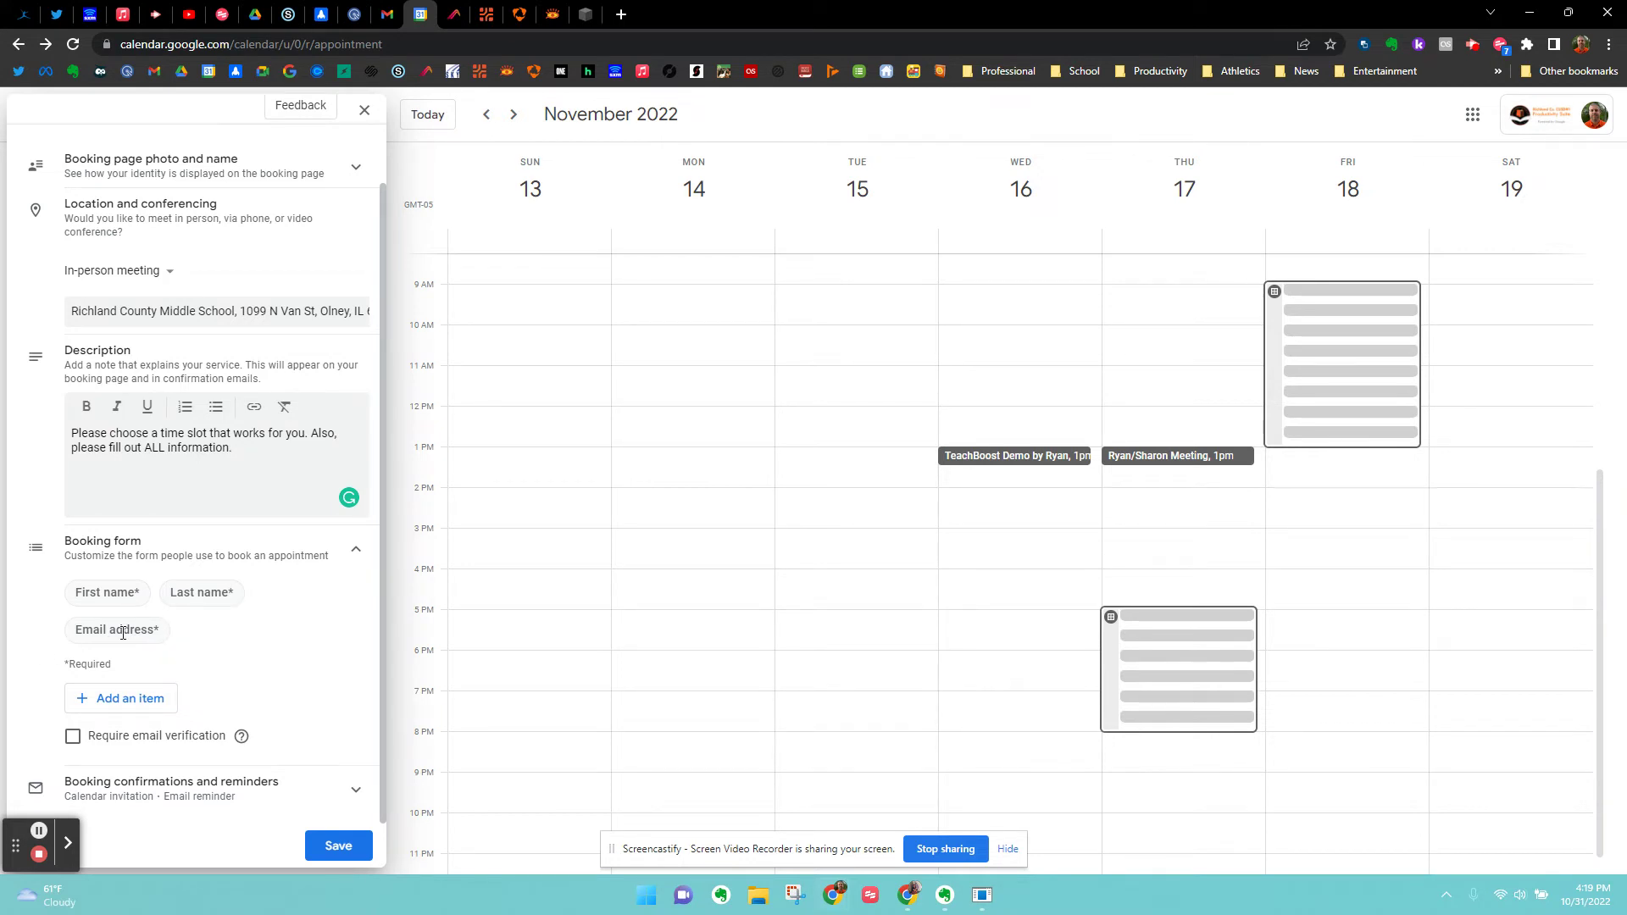
click(141, 699)
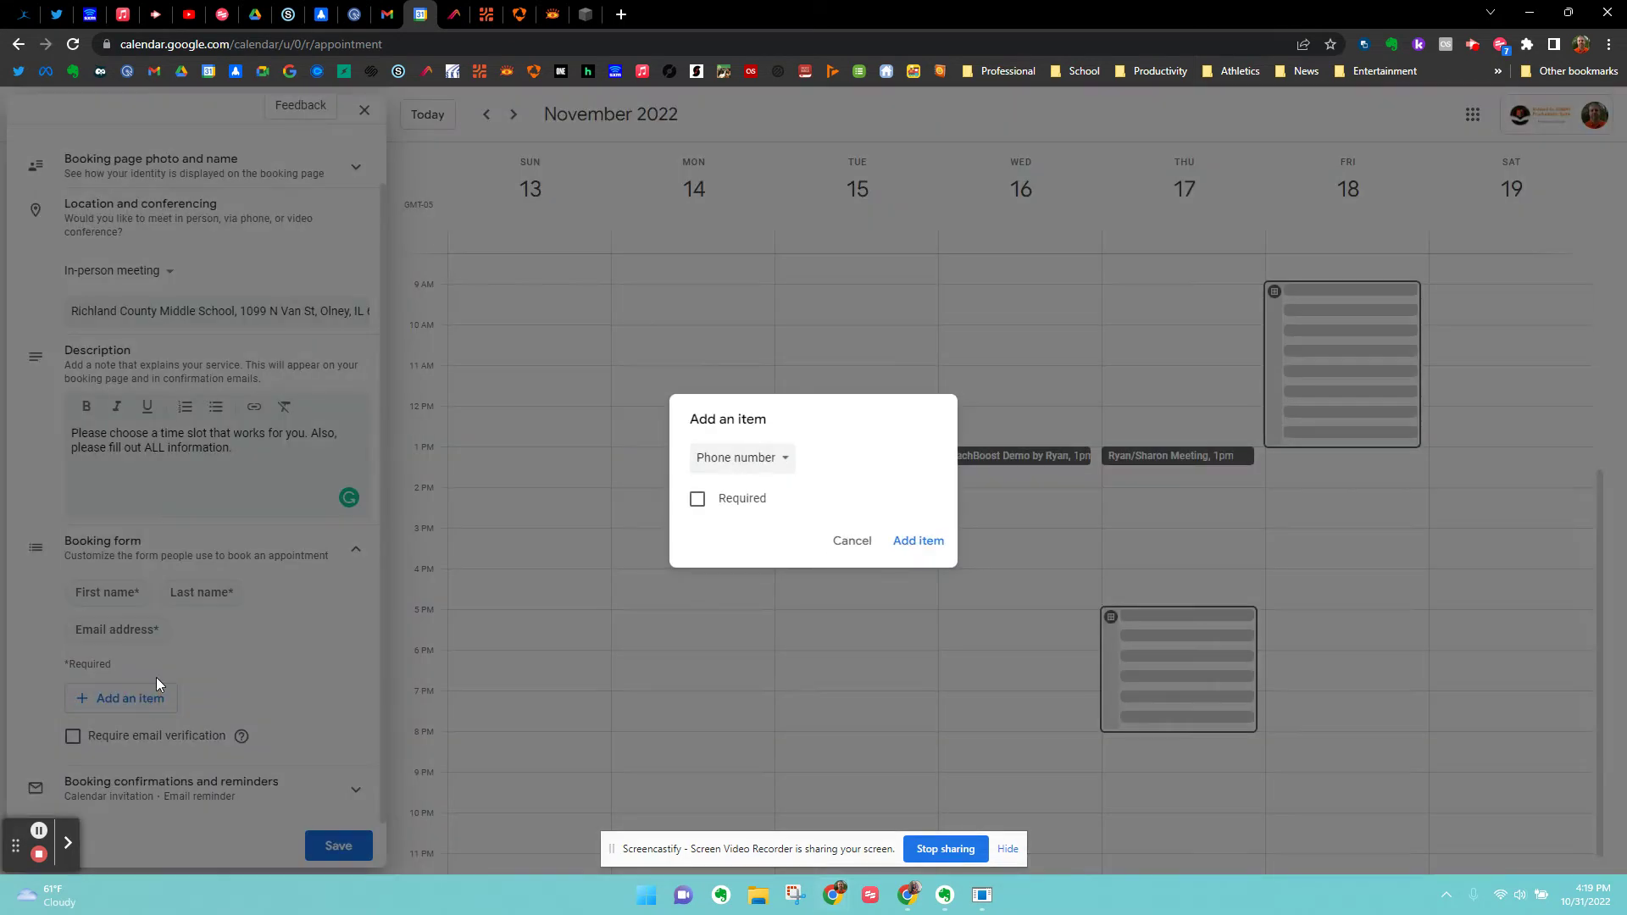
click(780, 466)
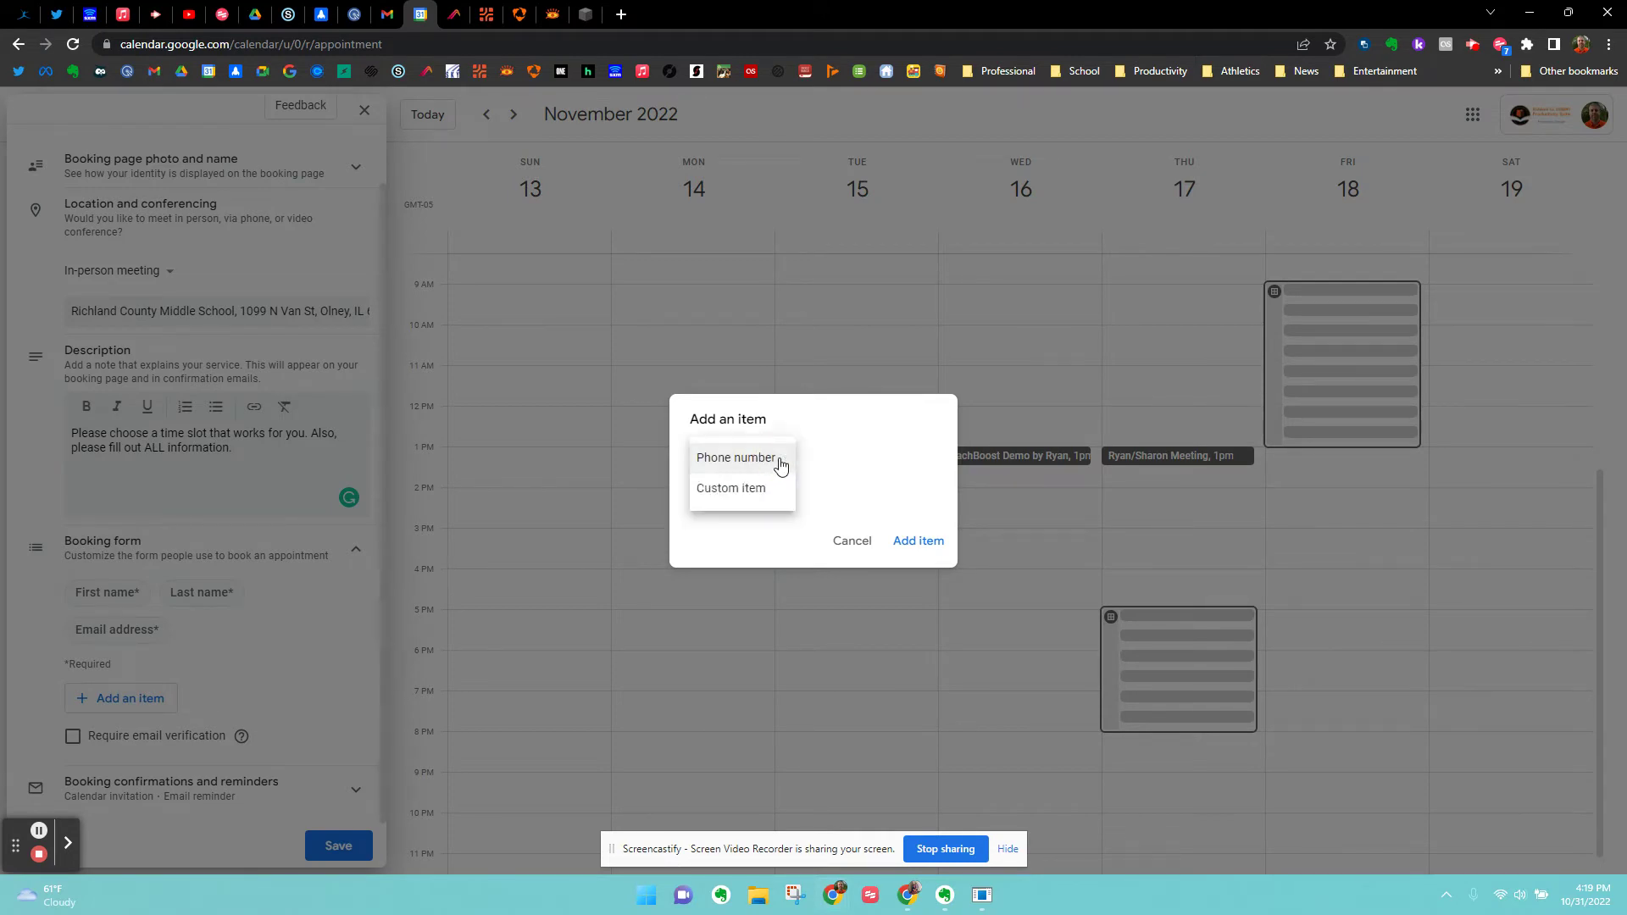
click(750, 489)
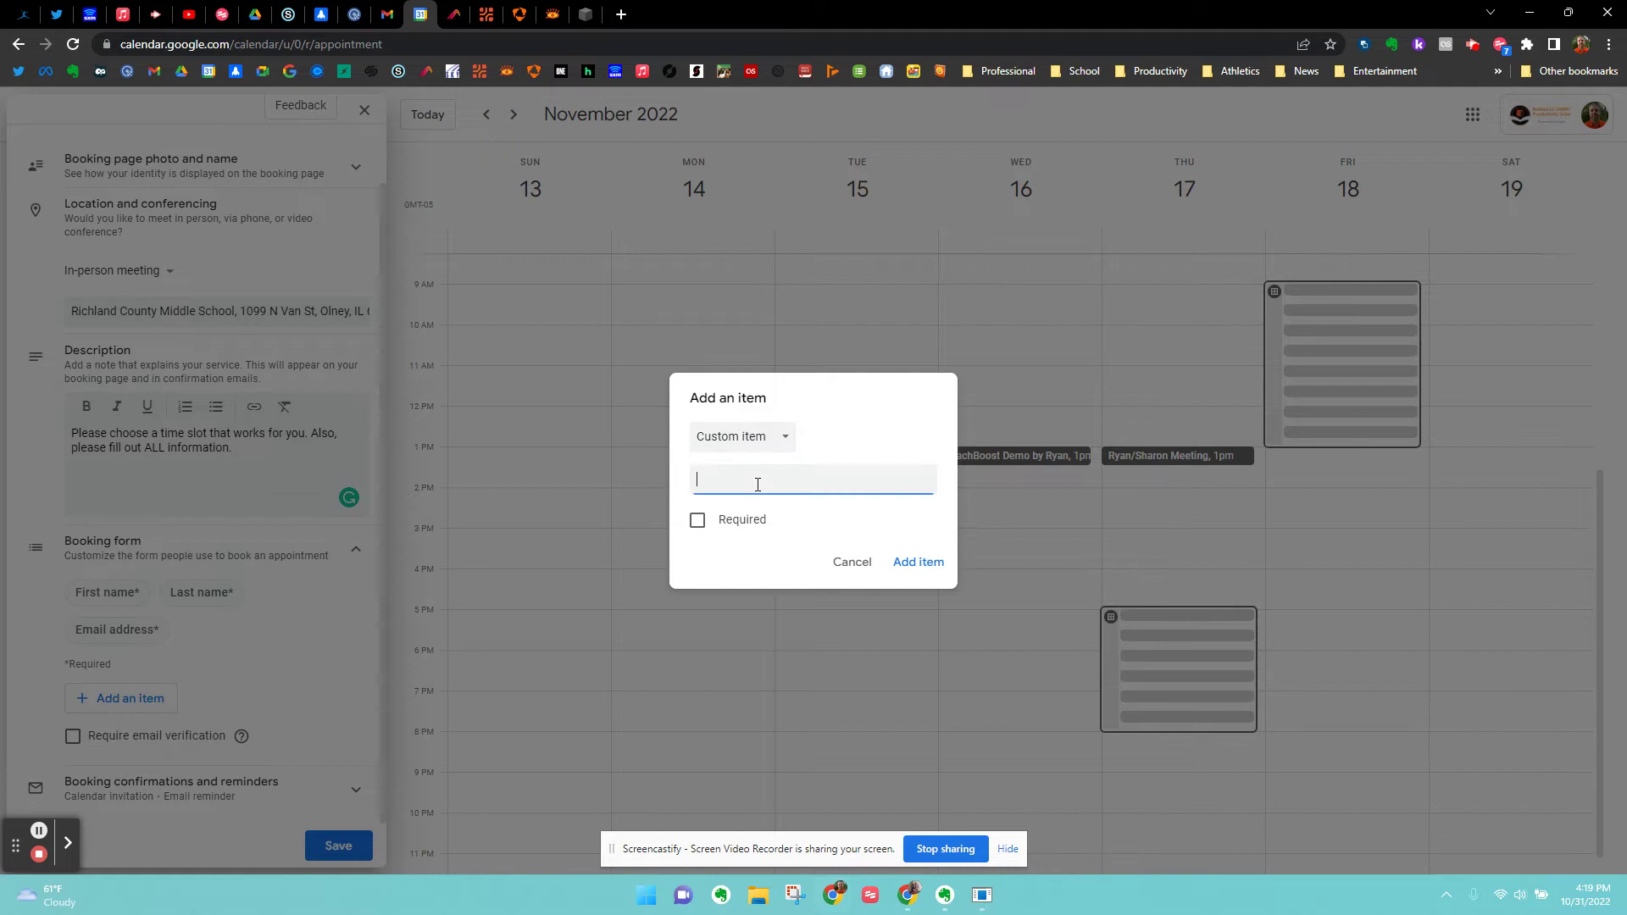
click(697, 521)
click(721, 486)
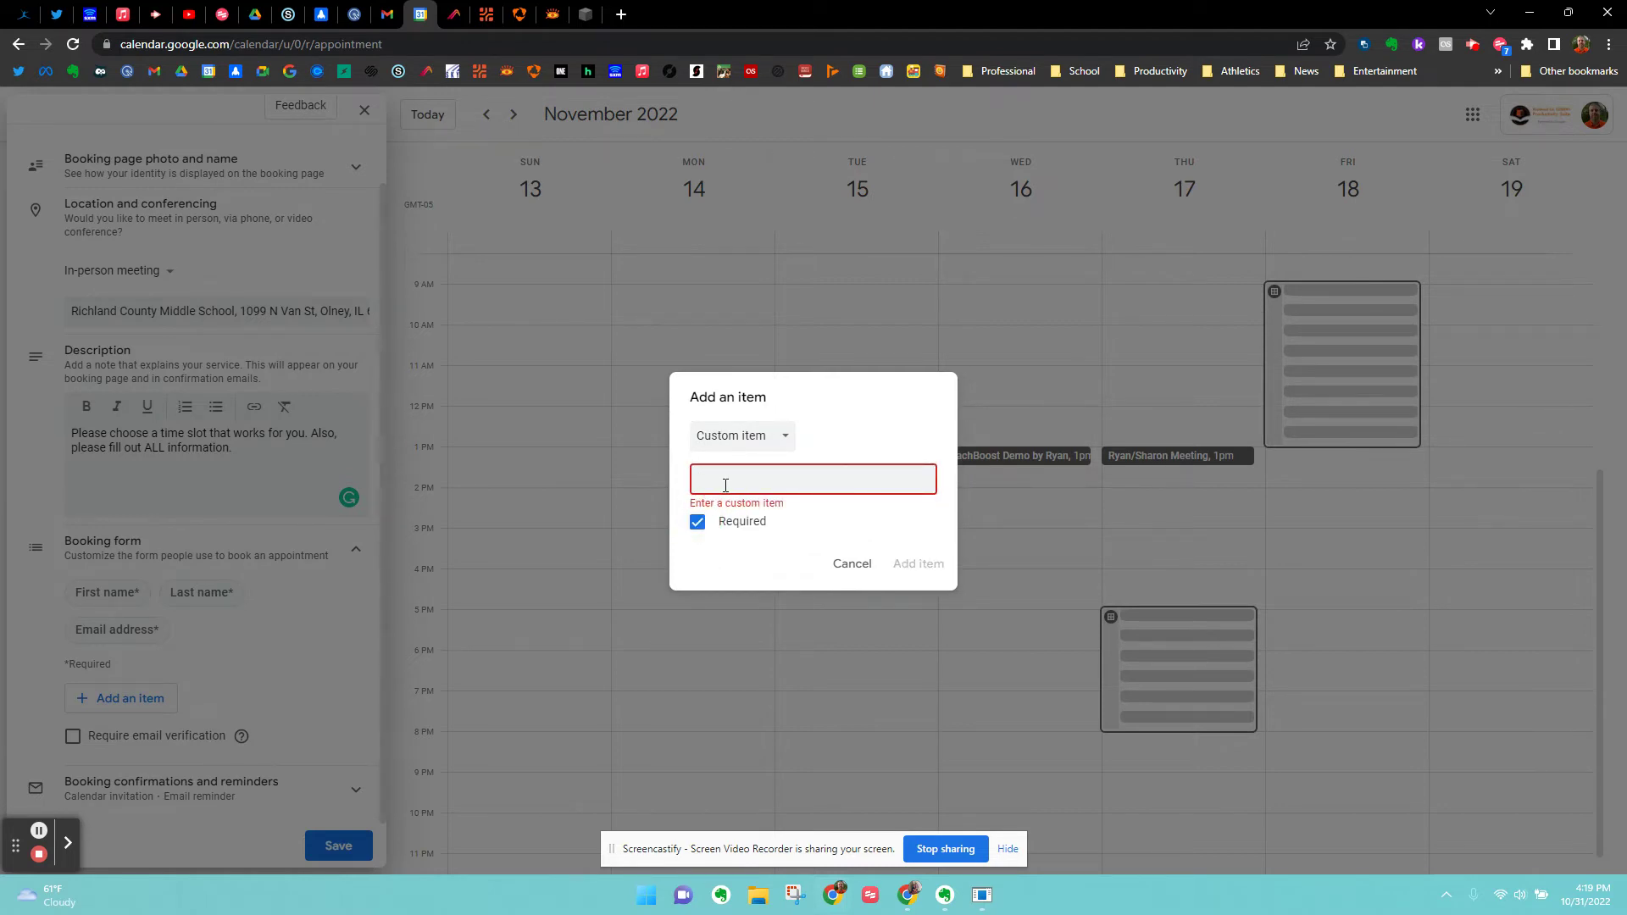
text(Student Name)
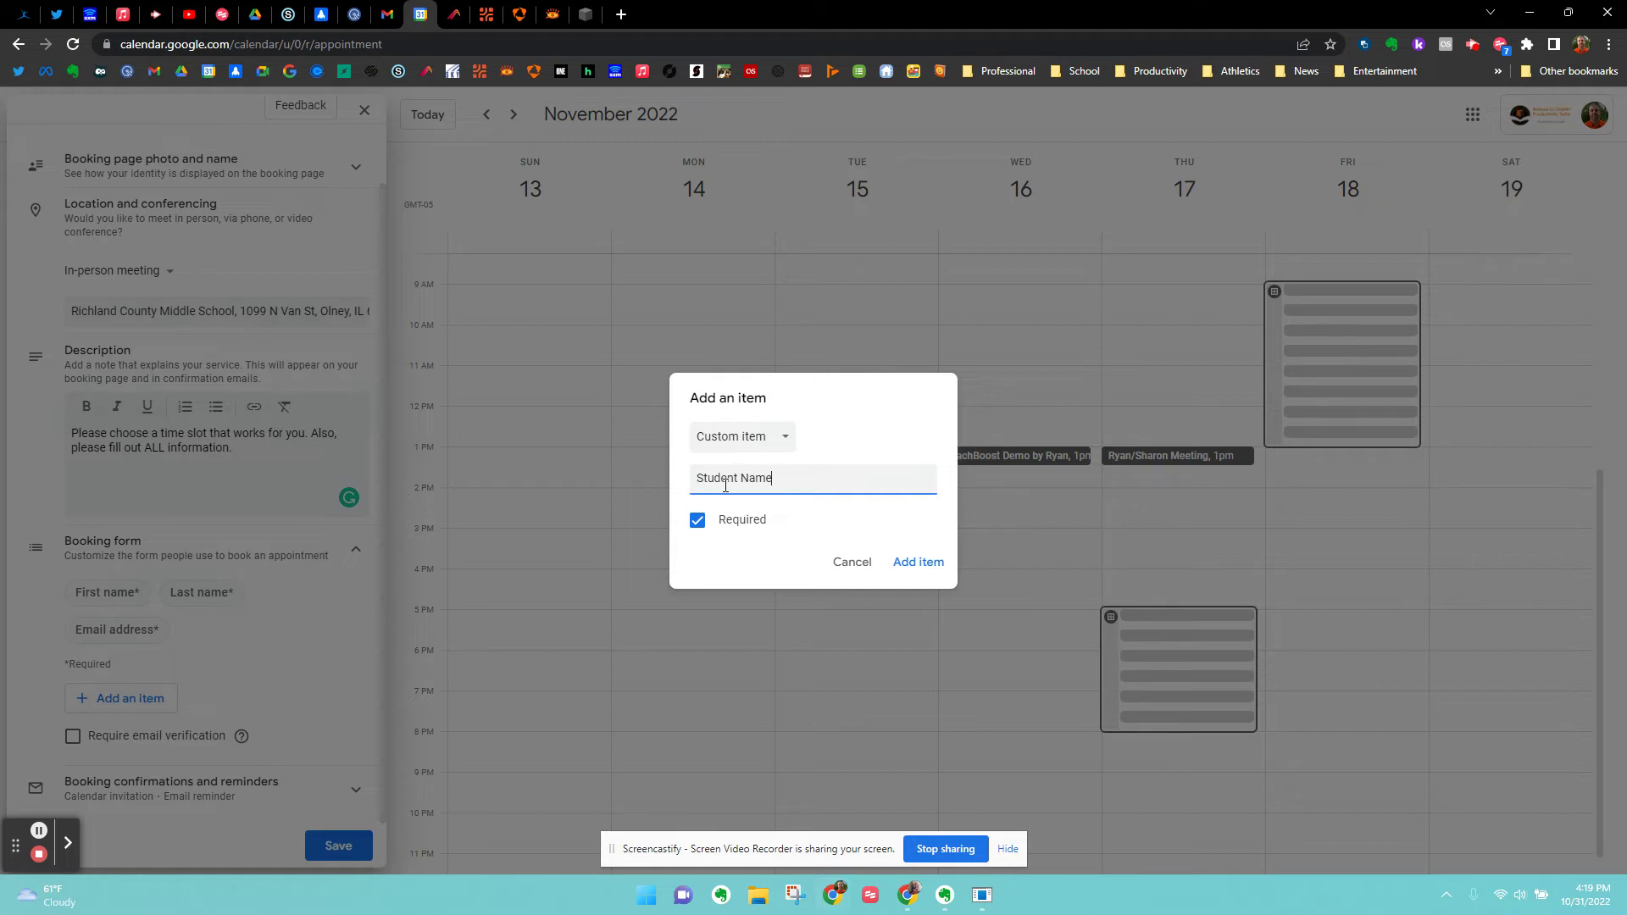
click(924, 563)
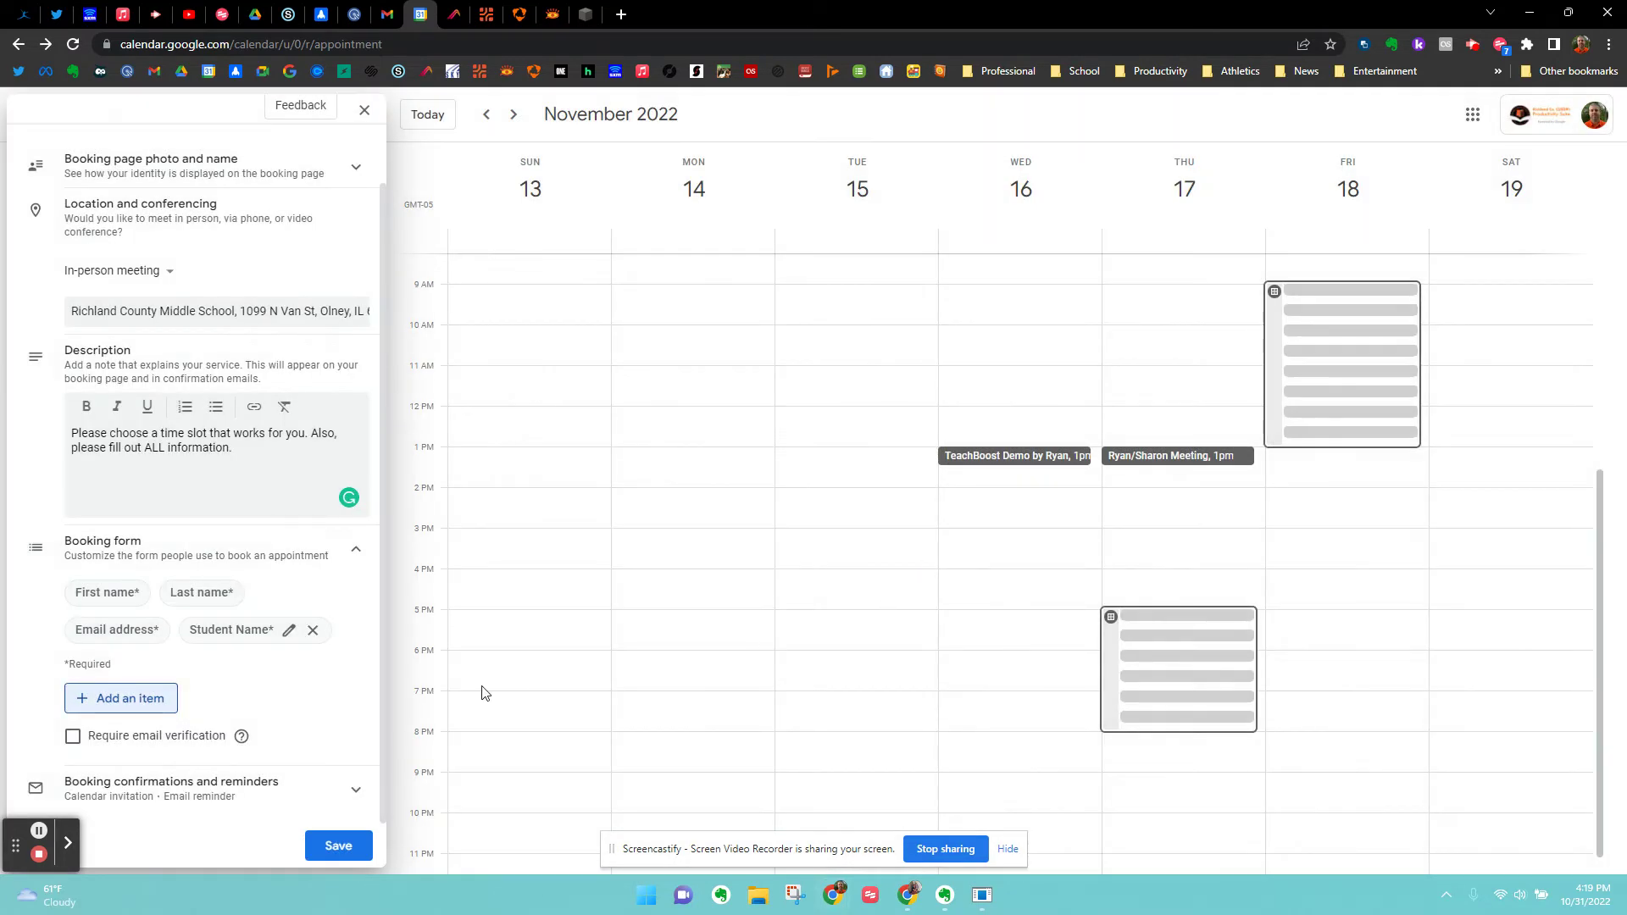
Add a required Phone number question to the booking form.
click(121, 696)
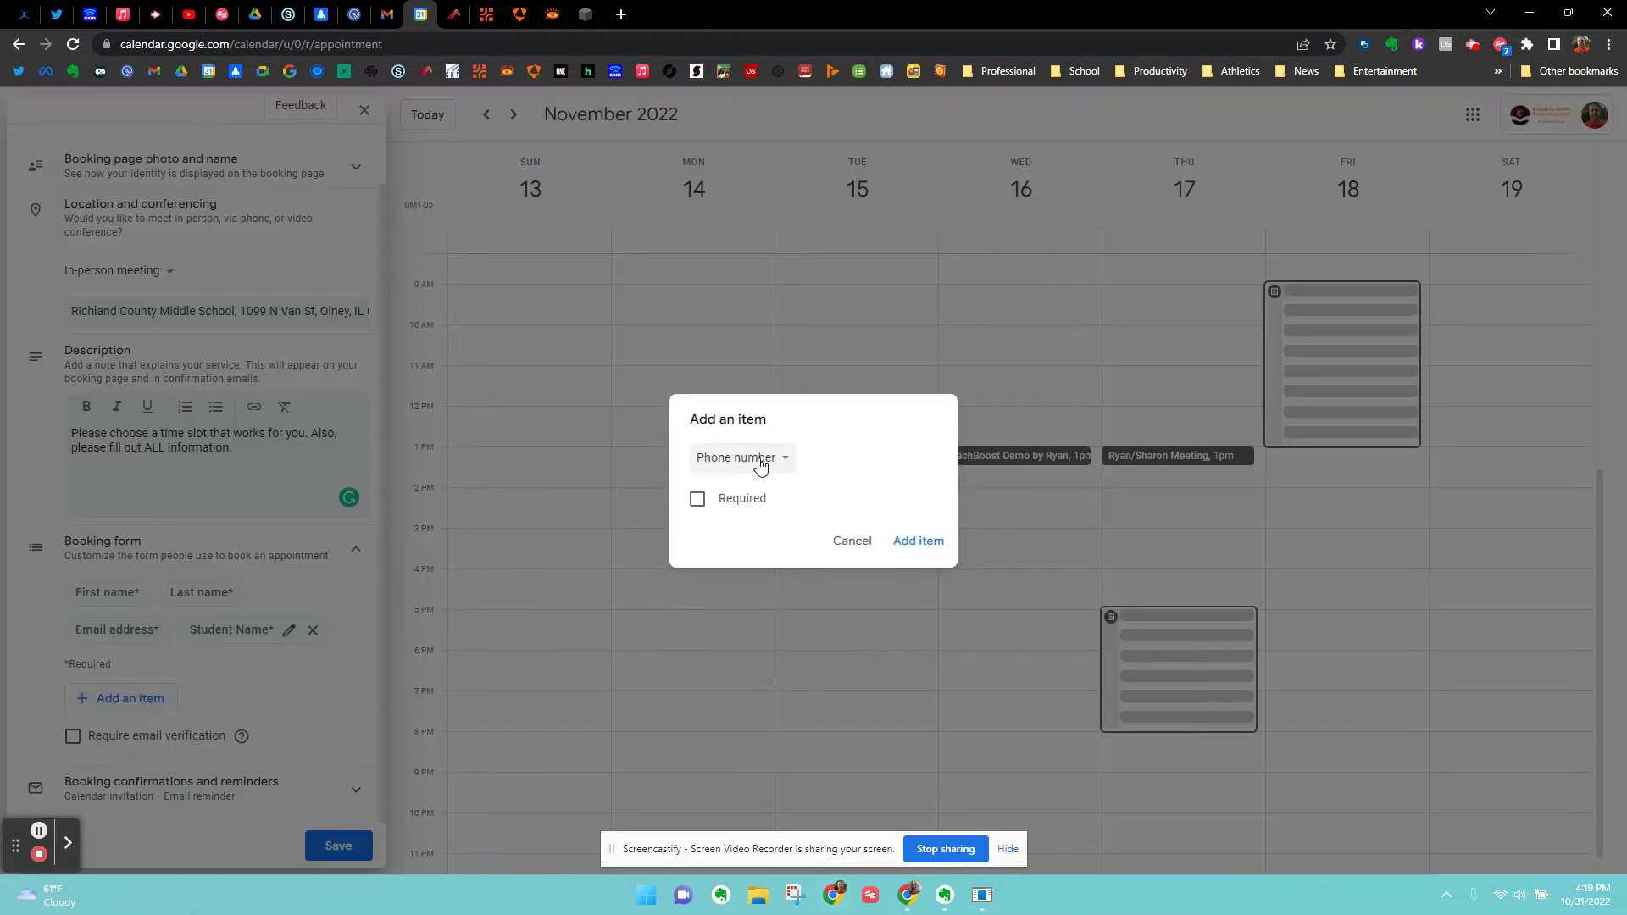
click(695, 500)
click(773, 458)
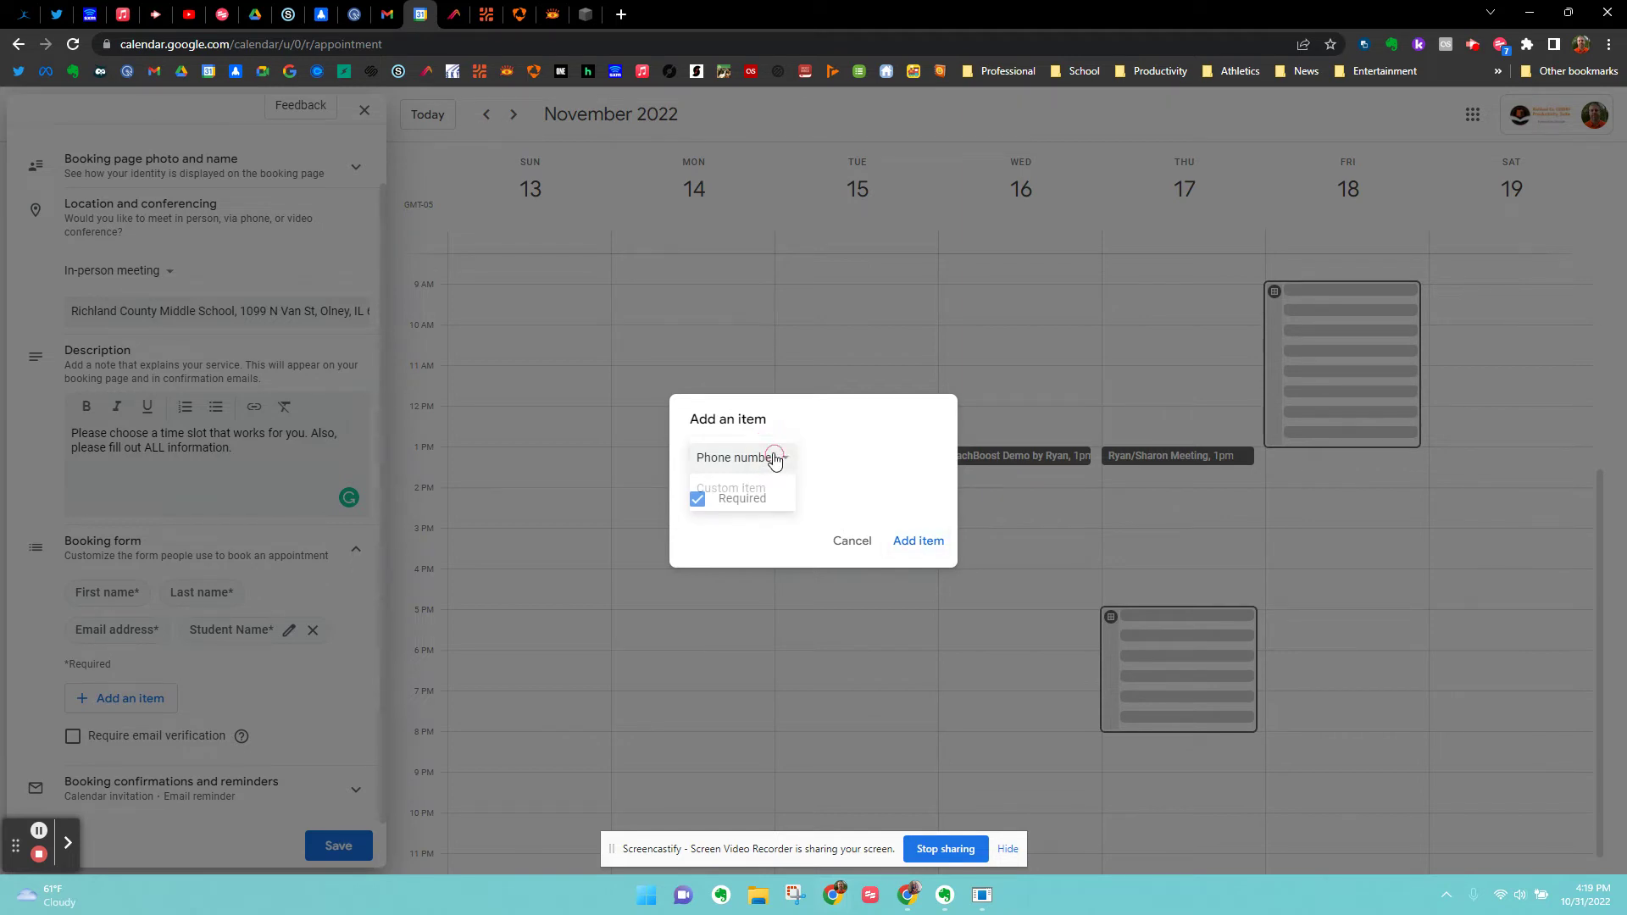
click(774, 459)
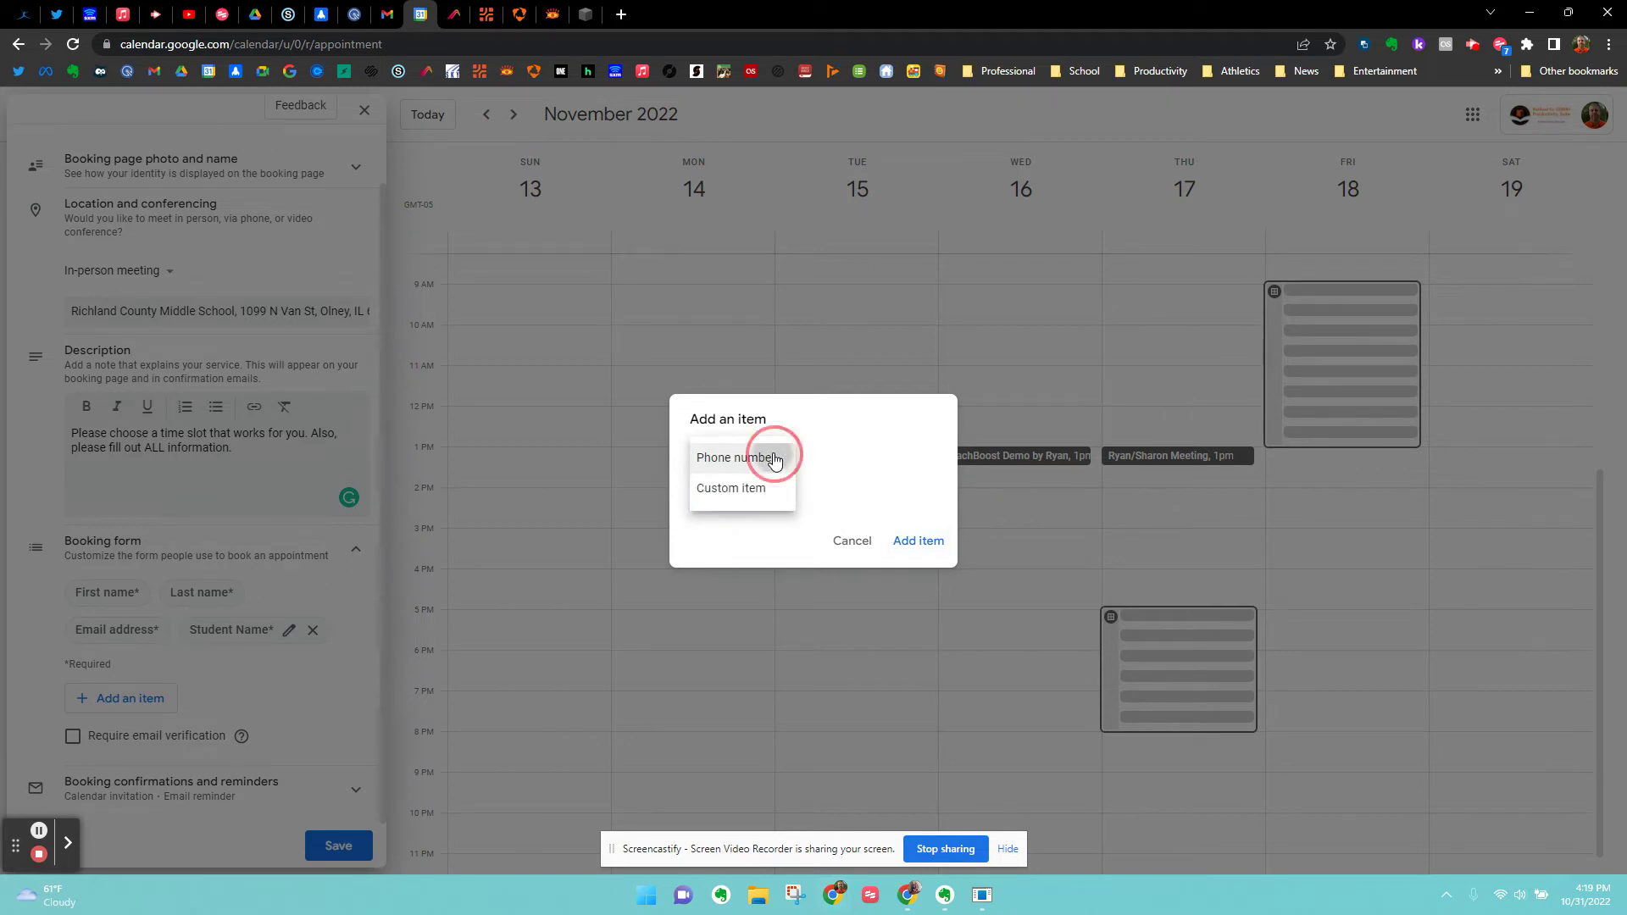
click(910, 542)
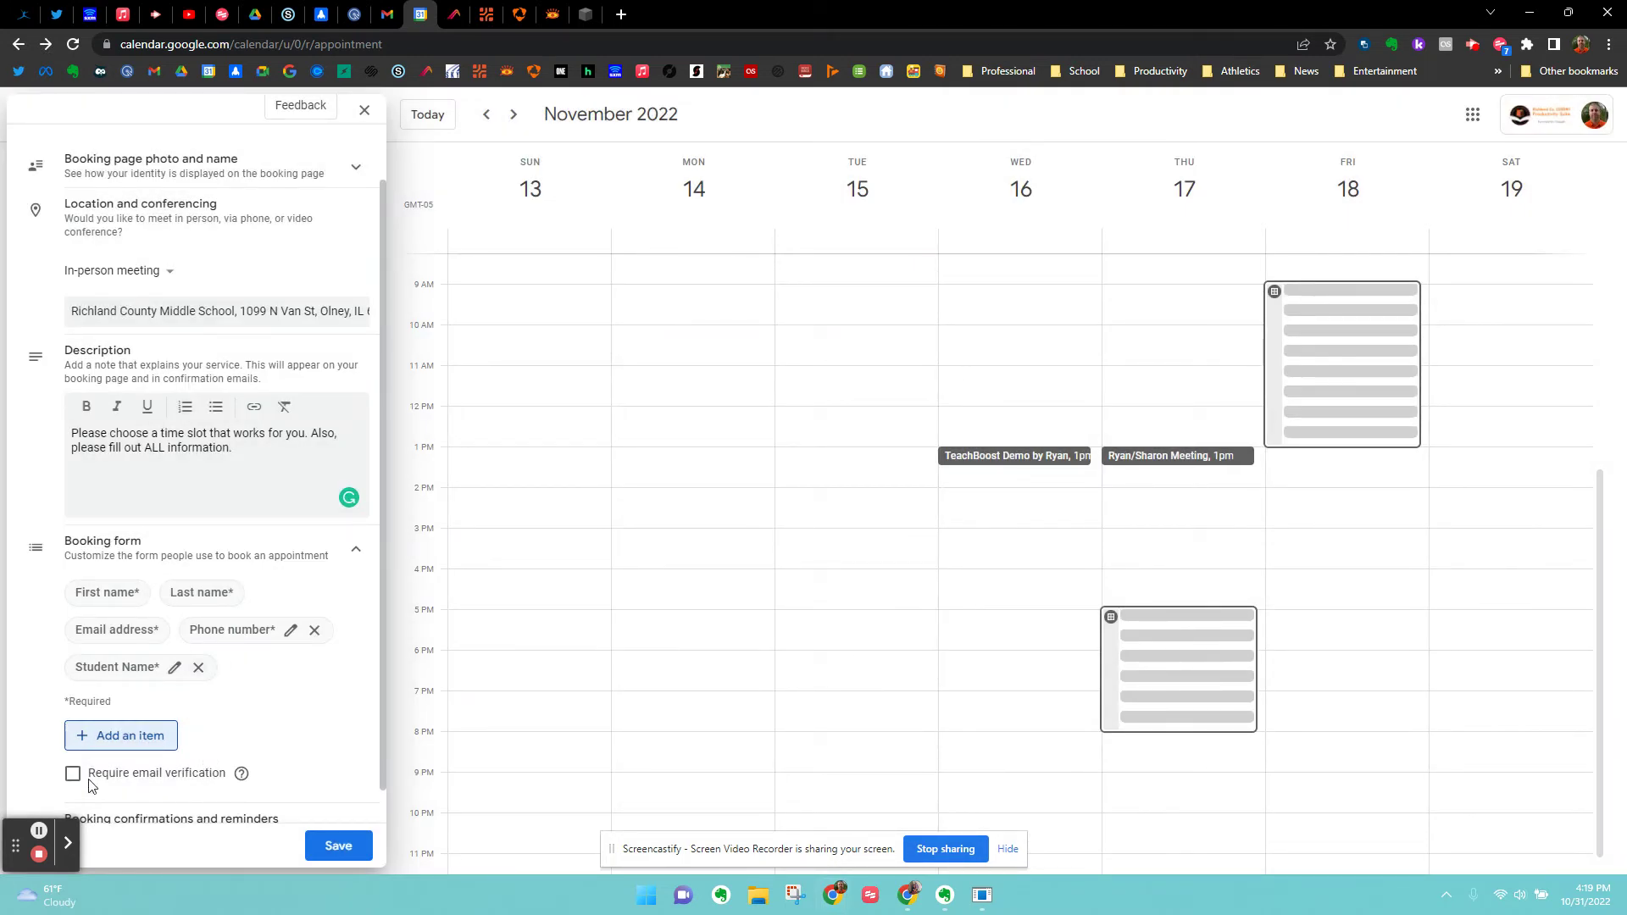
Add required question 'Preference on Meeting Type (In-Person, Google Meet, or Phone Call)'.
click(93, 738)
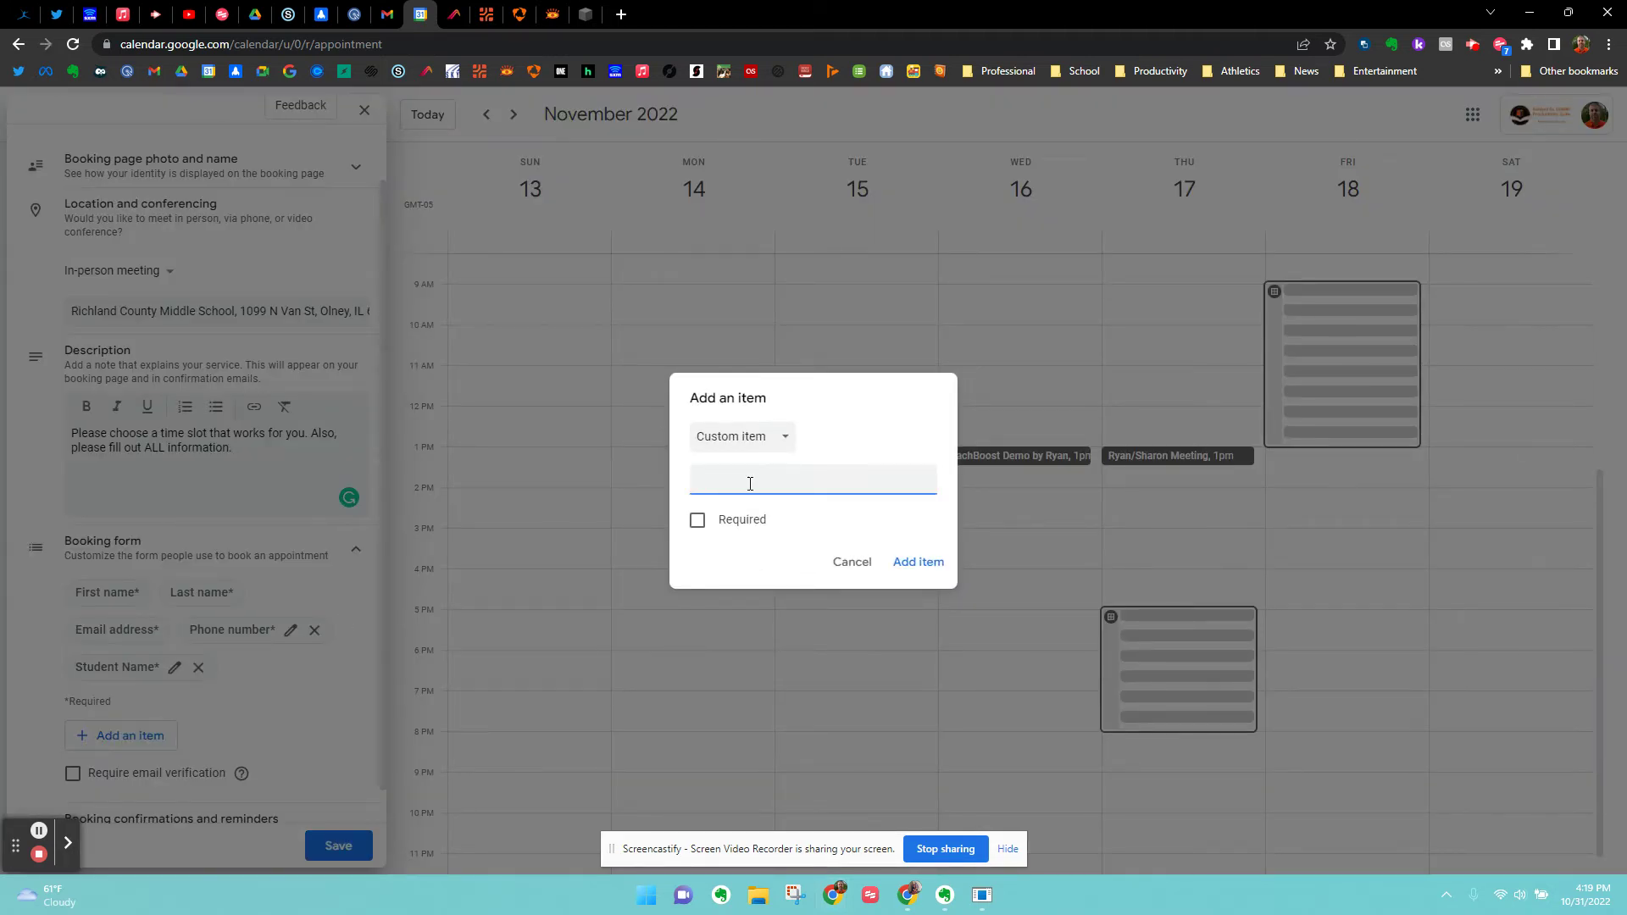
text(Preference on Meeting Type (In-Person, Google Me)
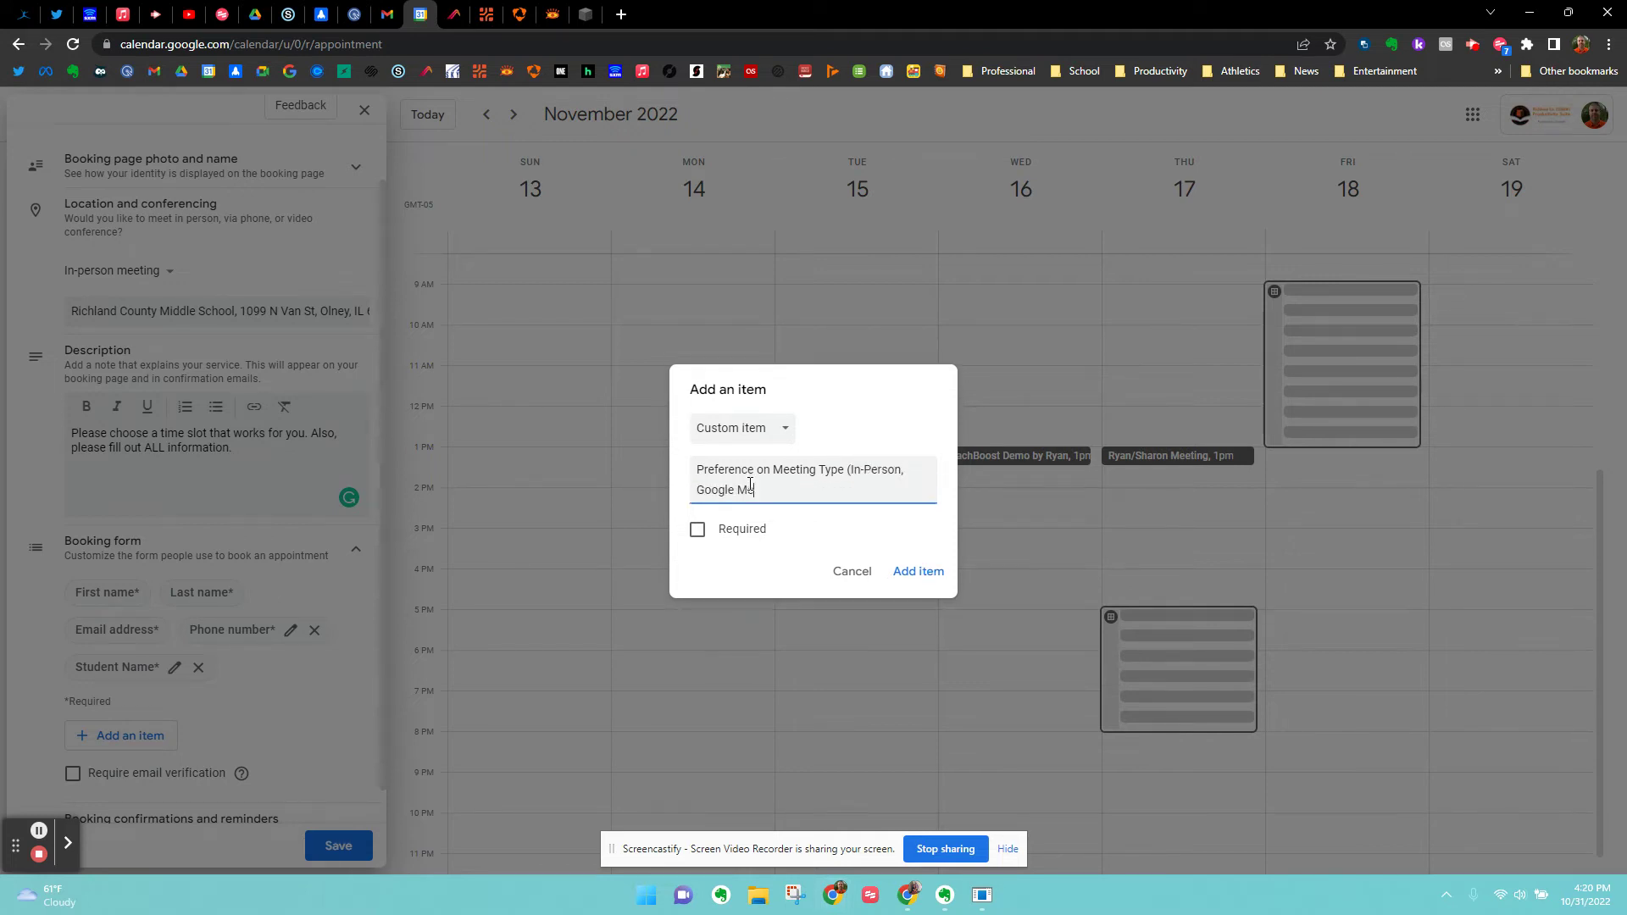
text(et, or Phone Call)
click(697, 530)
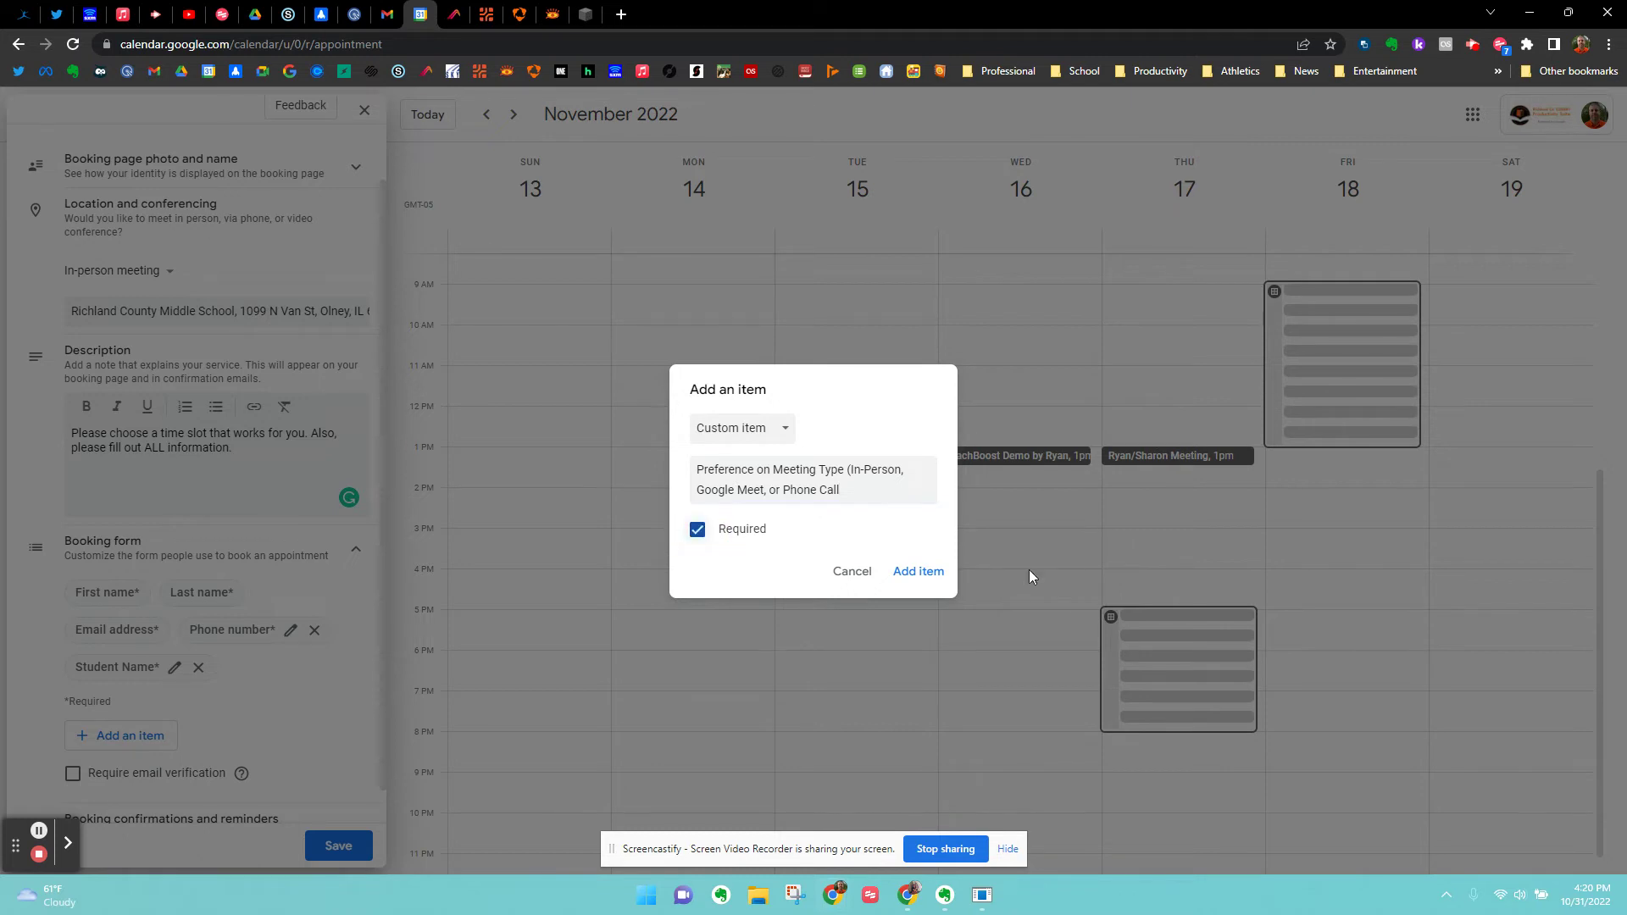
click(915, 569)
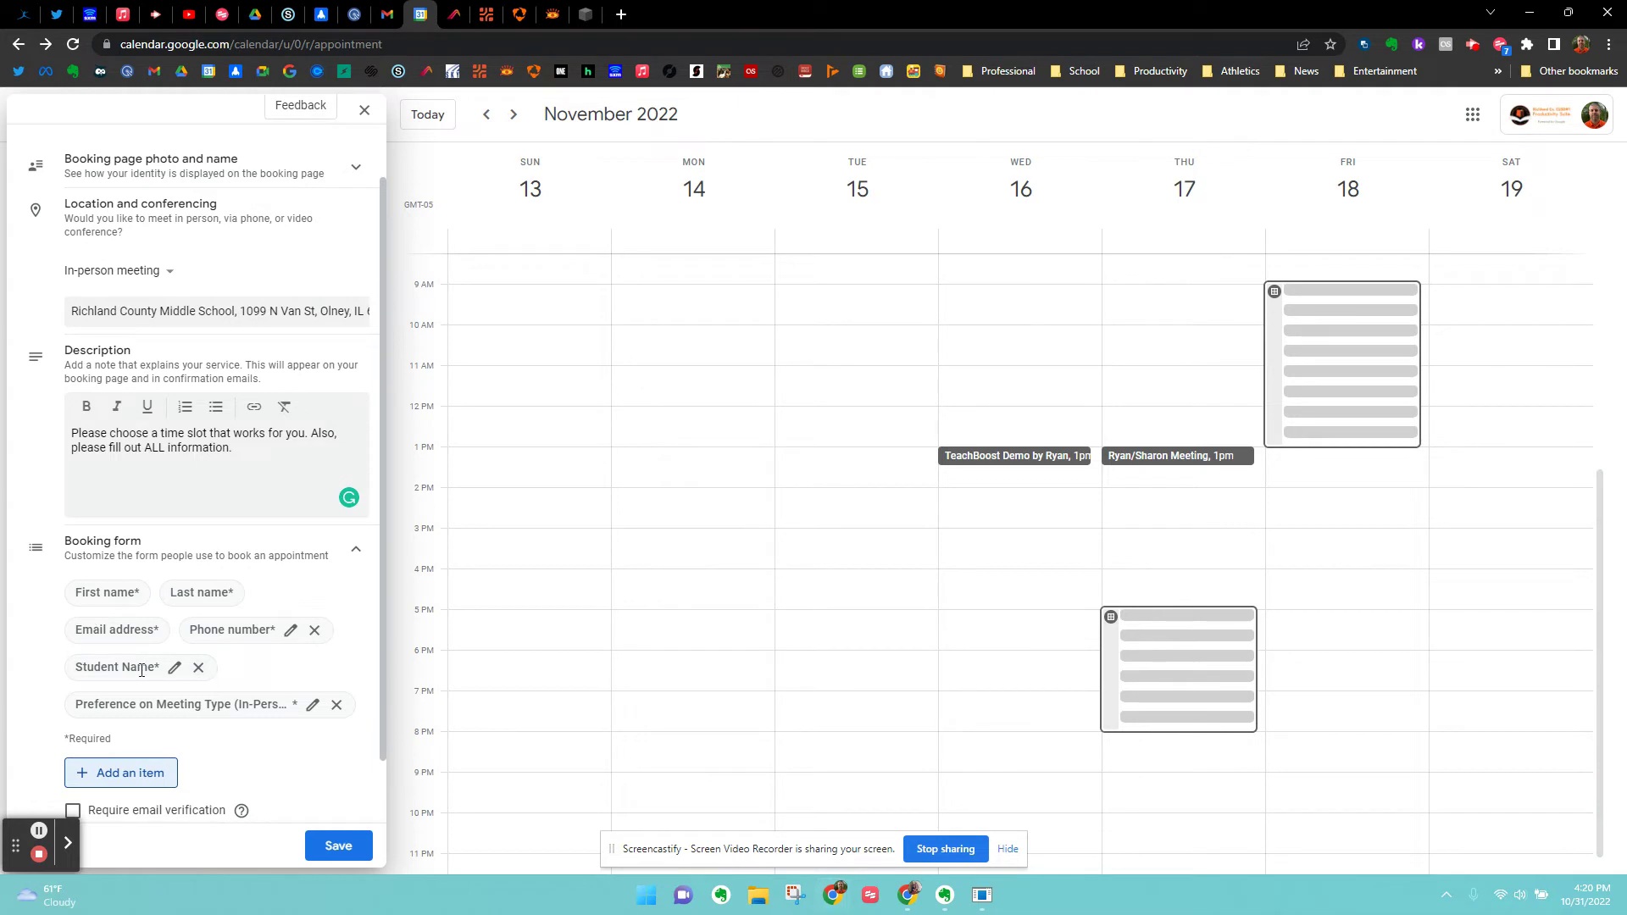
Keep a single email reminder 1 day before each appointment, removing the added 10-minute reminder.
scroll(168, 661, down, 1)
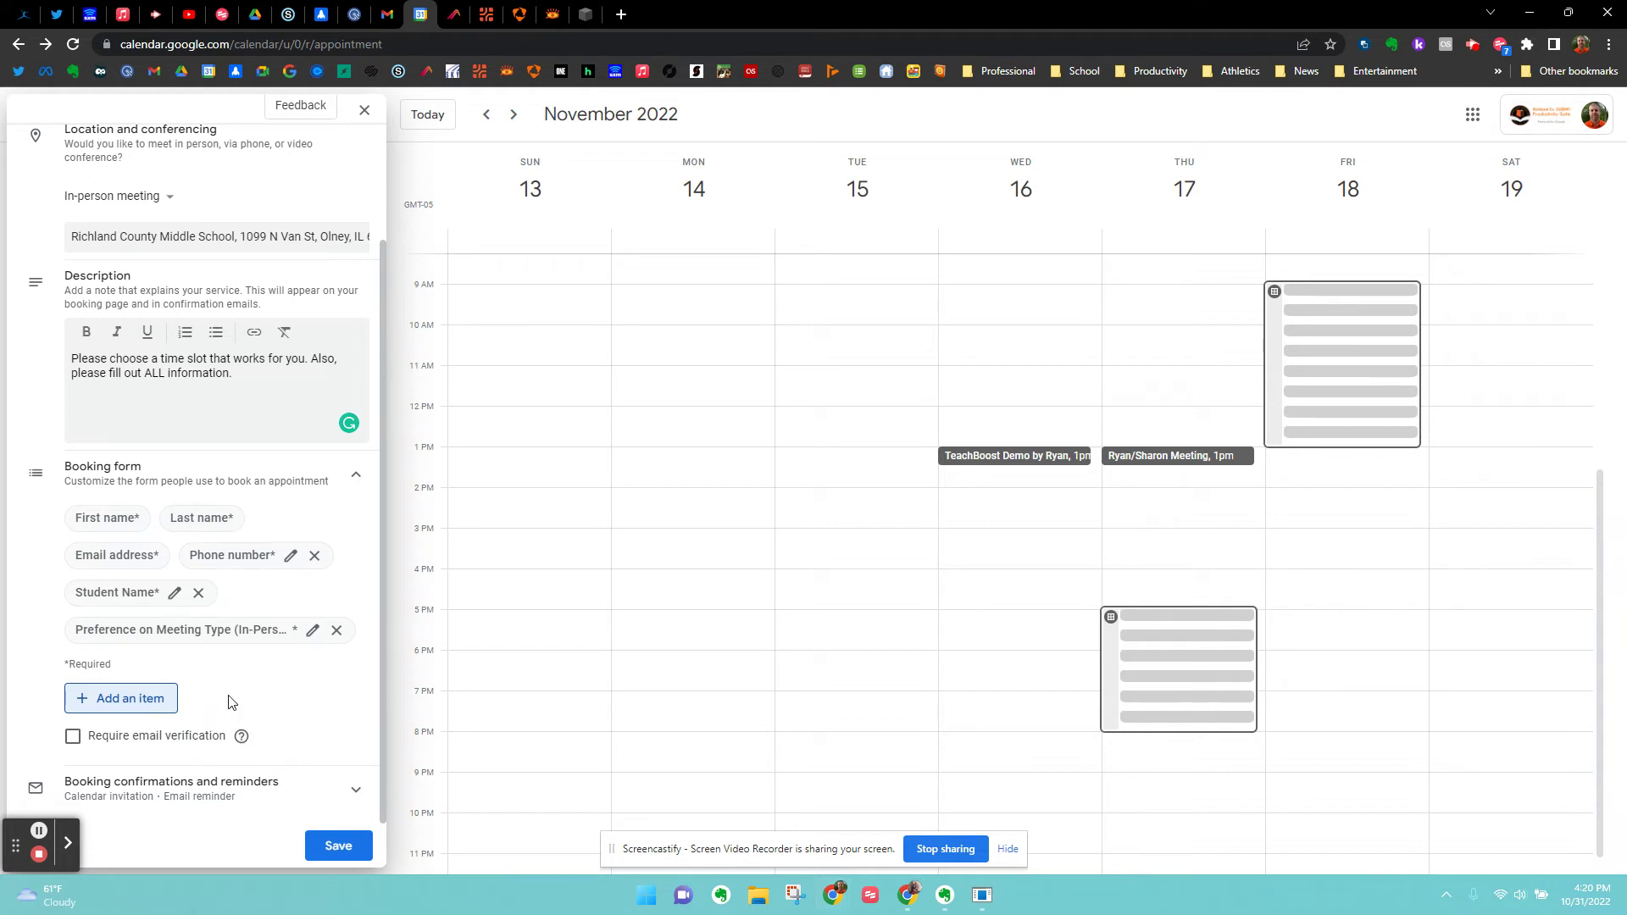
click(355, 788)
scroll(237, 772, down, 3)
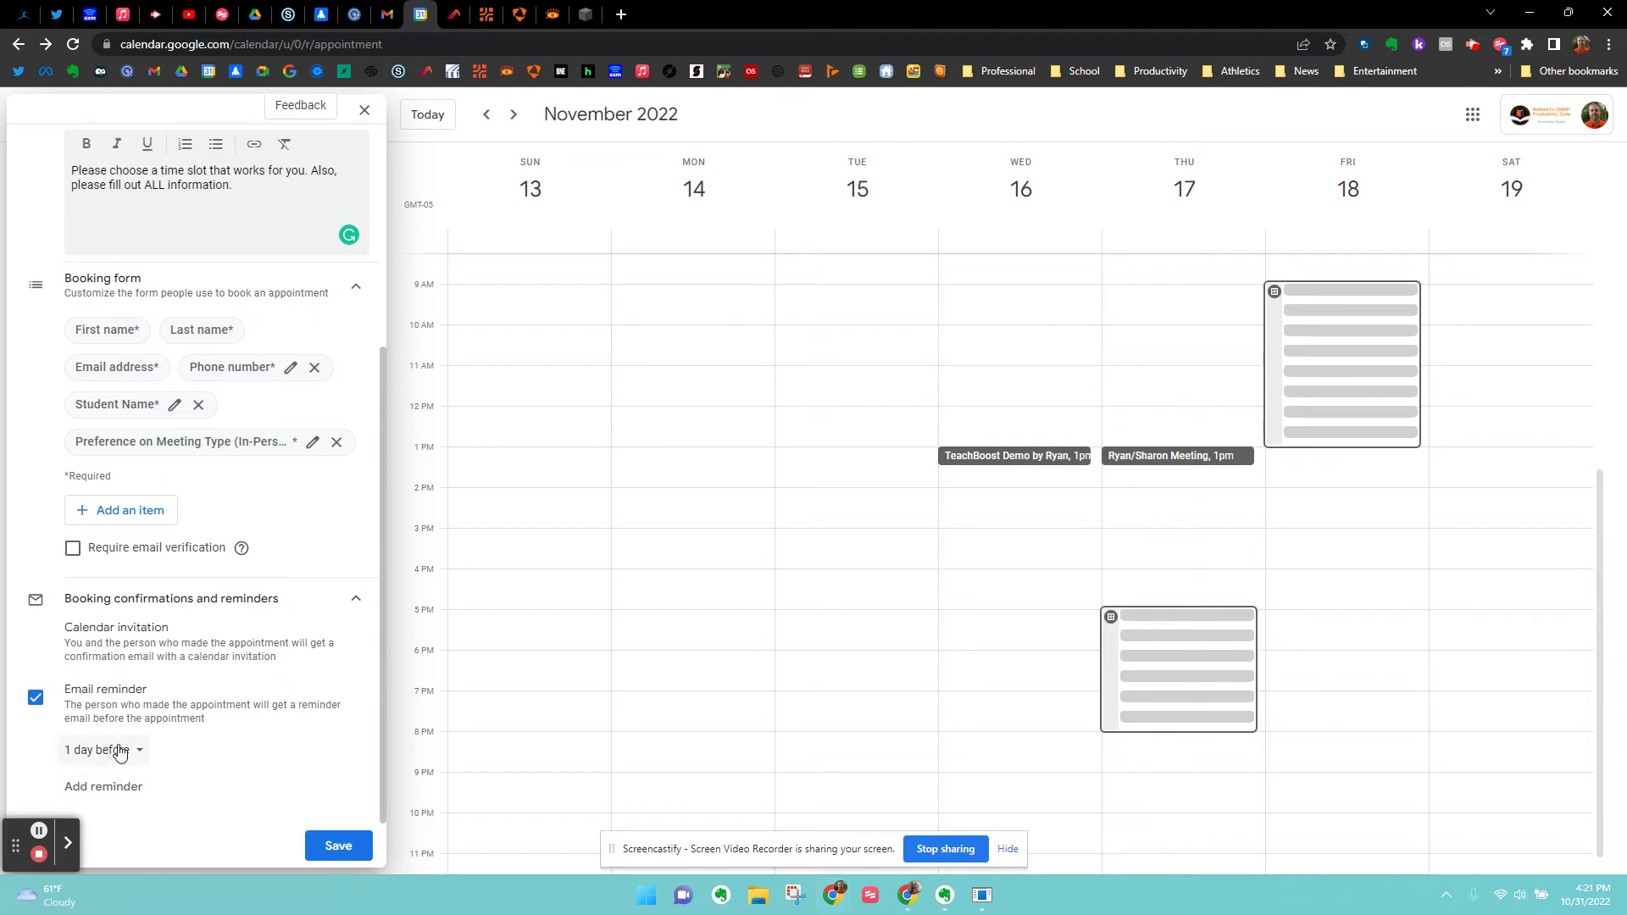
click(101, 788)
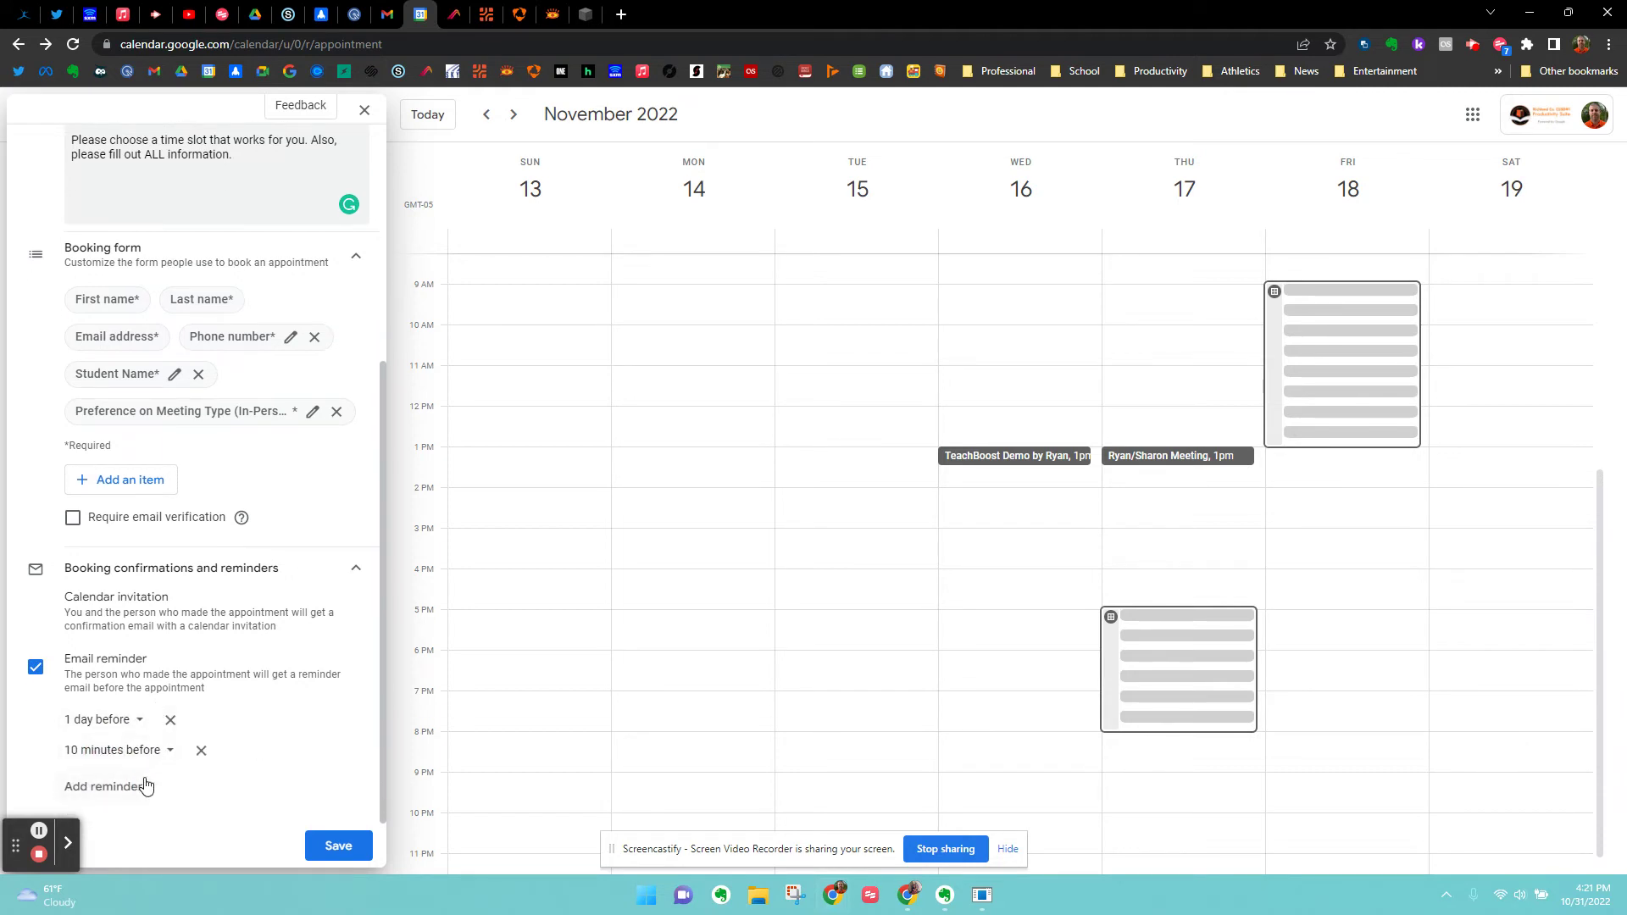
click(201, 750)
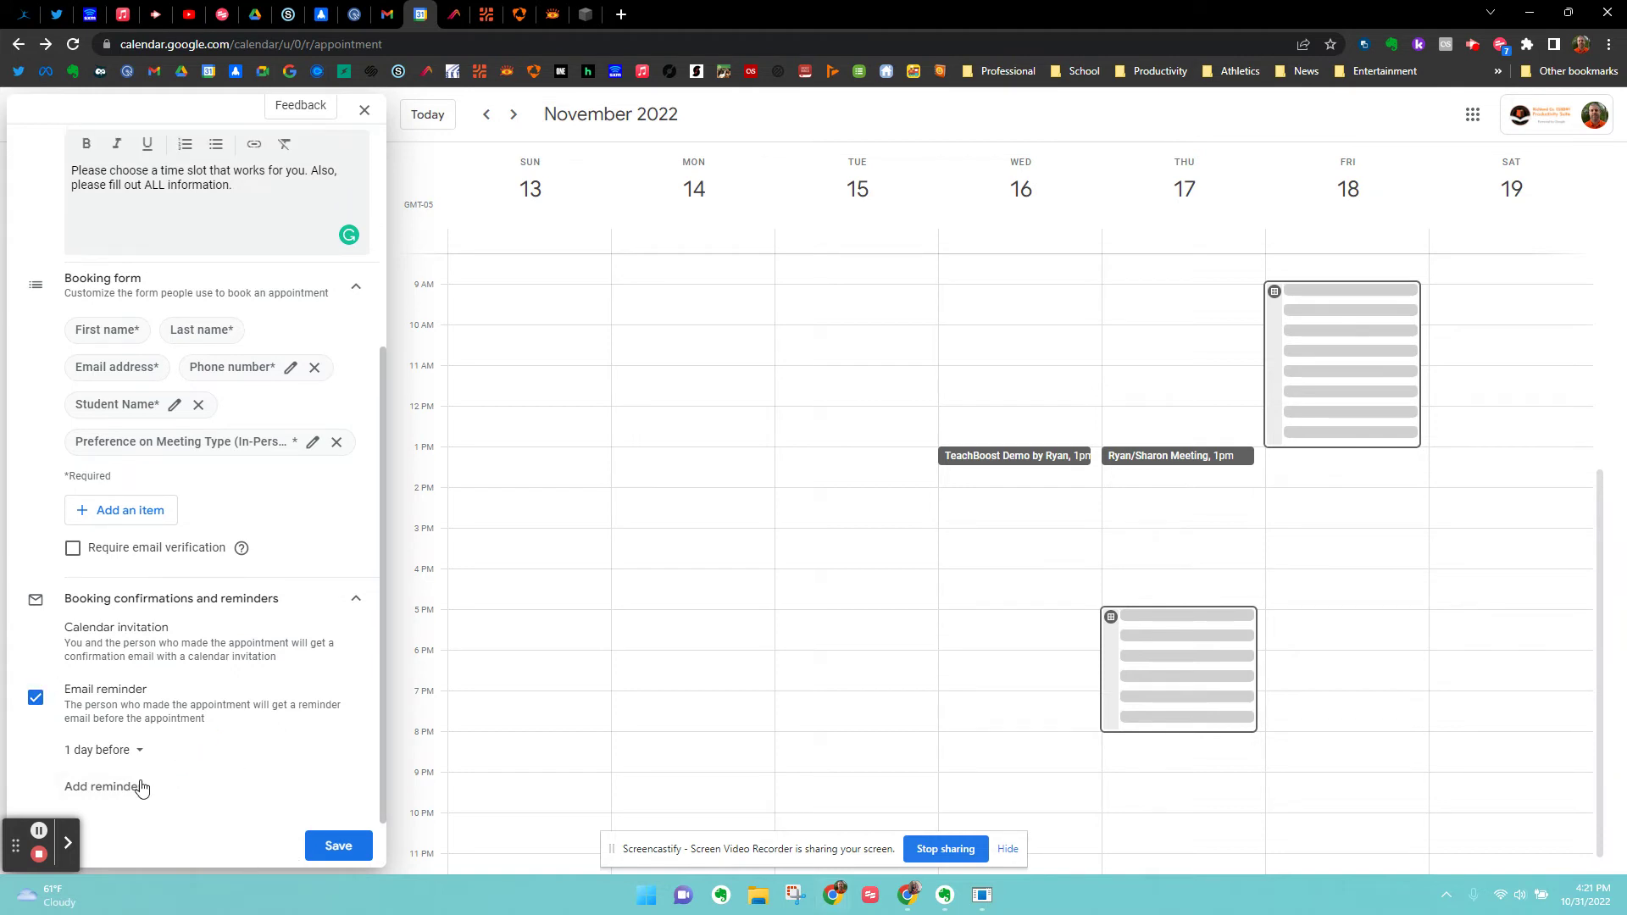
Save the RCMS P/T Conferences appointment schedule.
scroll(223, 634, up, 5)
scroll(223, 634, down, 4)
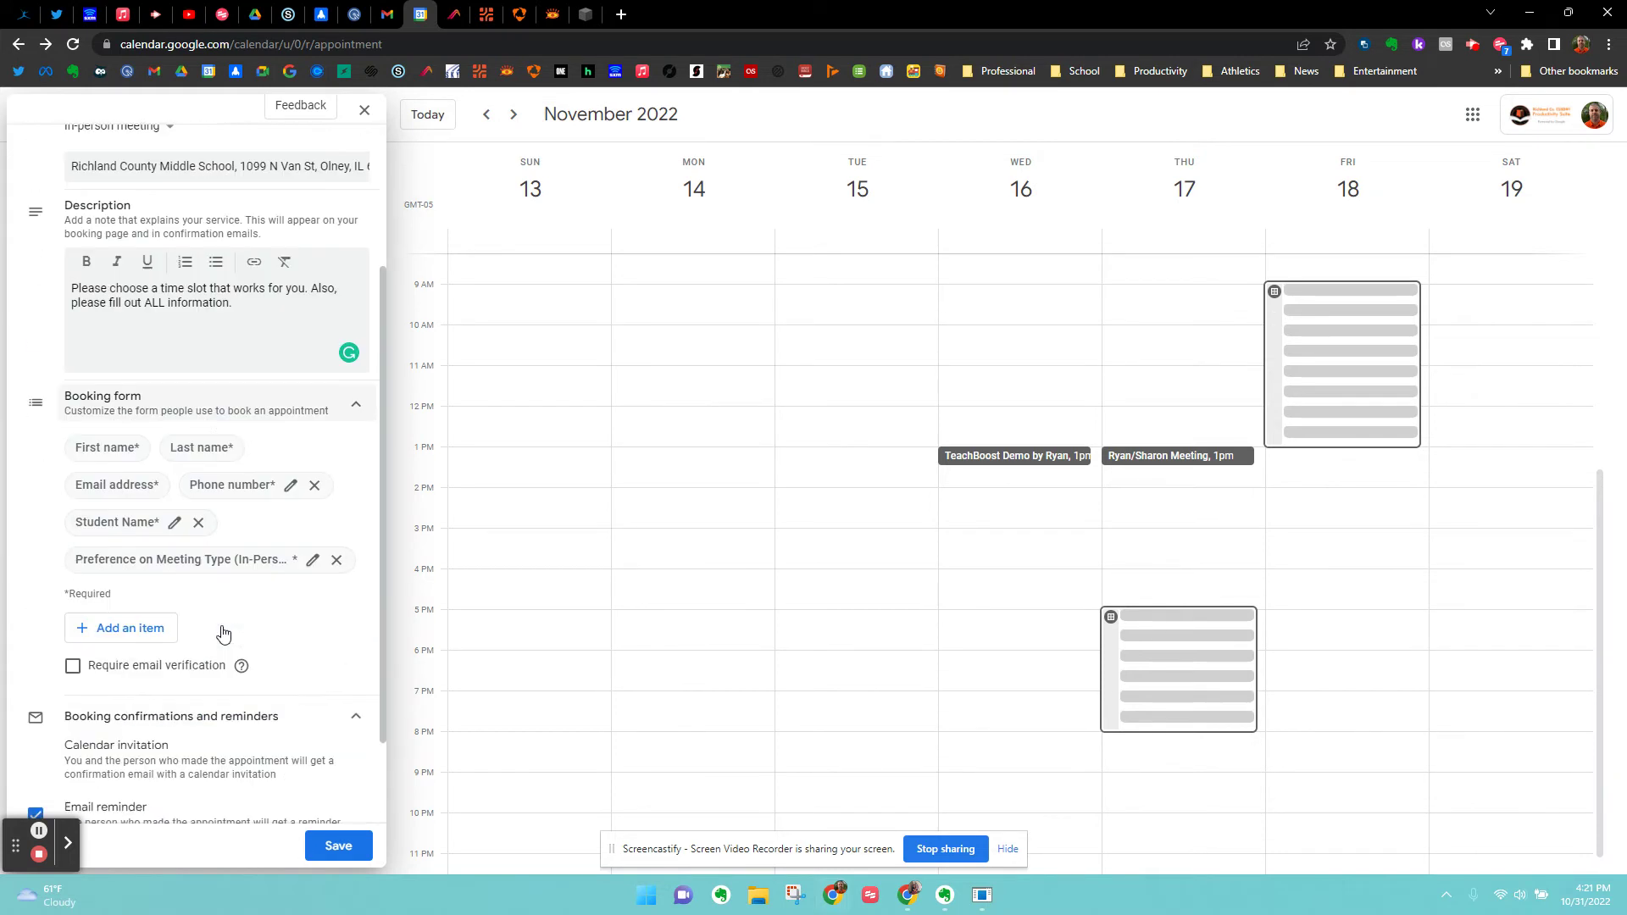
scroll(222, 634, down, 1)
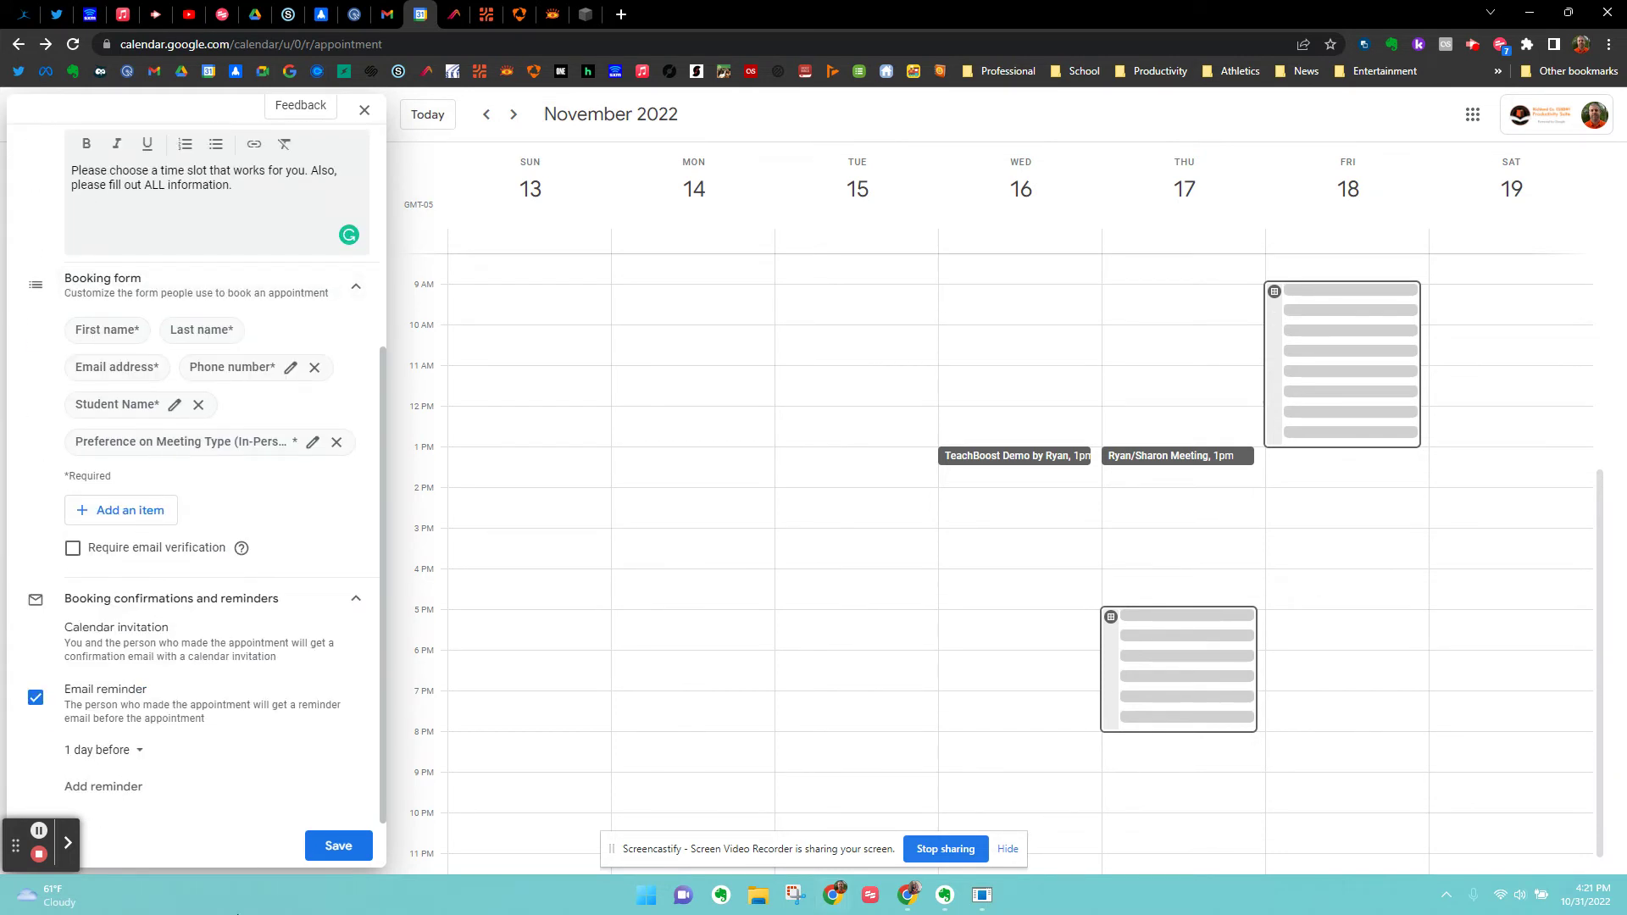
click(338, 847)
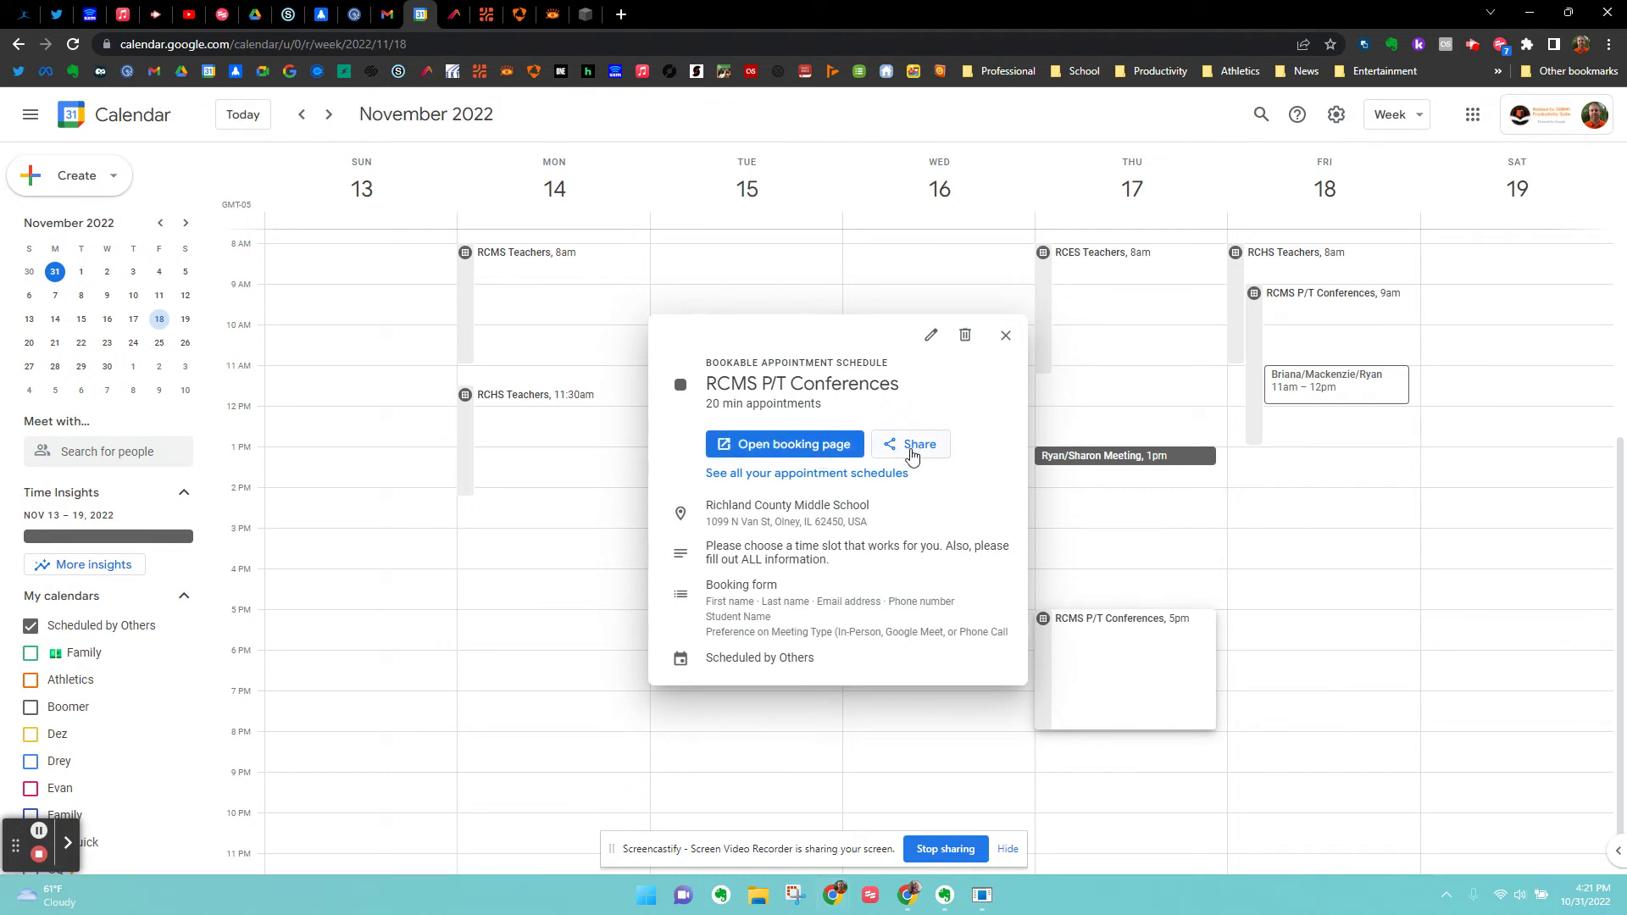
Copy the RCMS P/T Conferences booking page link and open the page maximized in its own window.
click(911, 454)
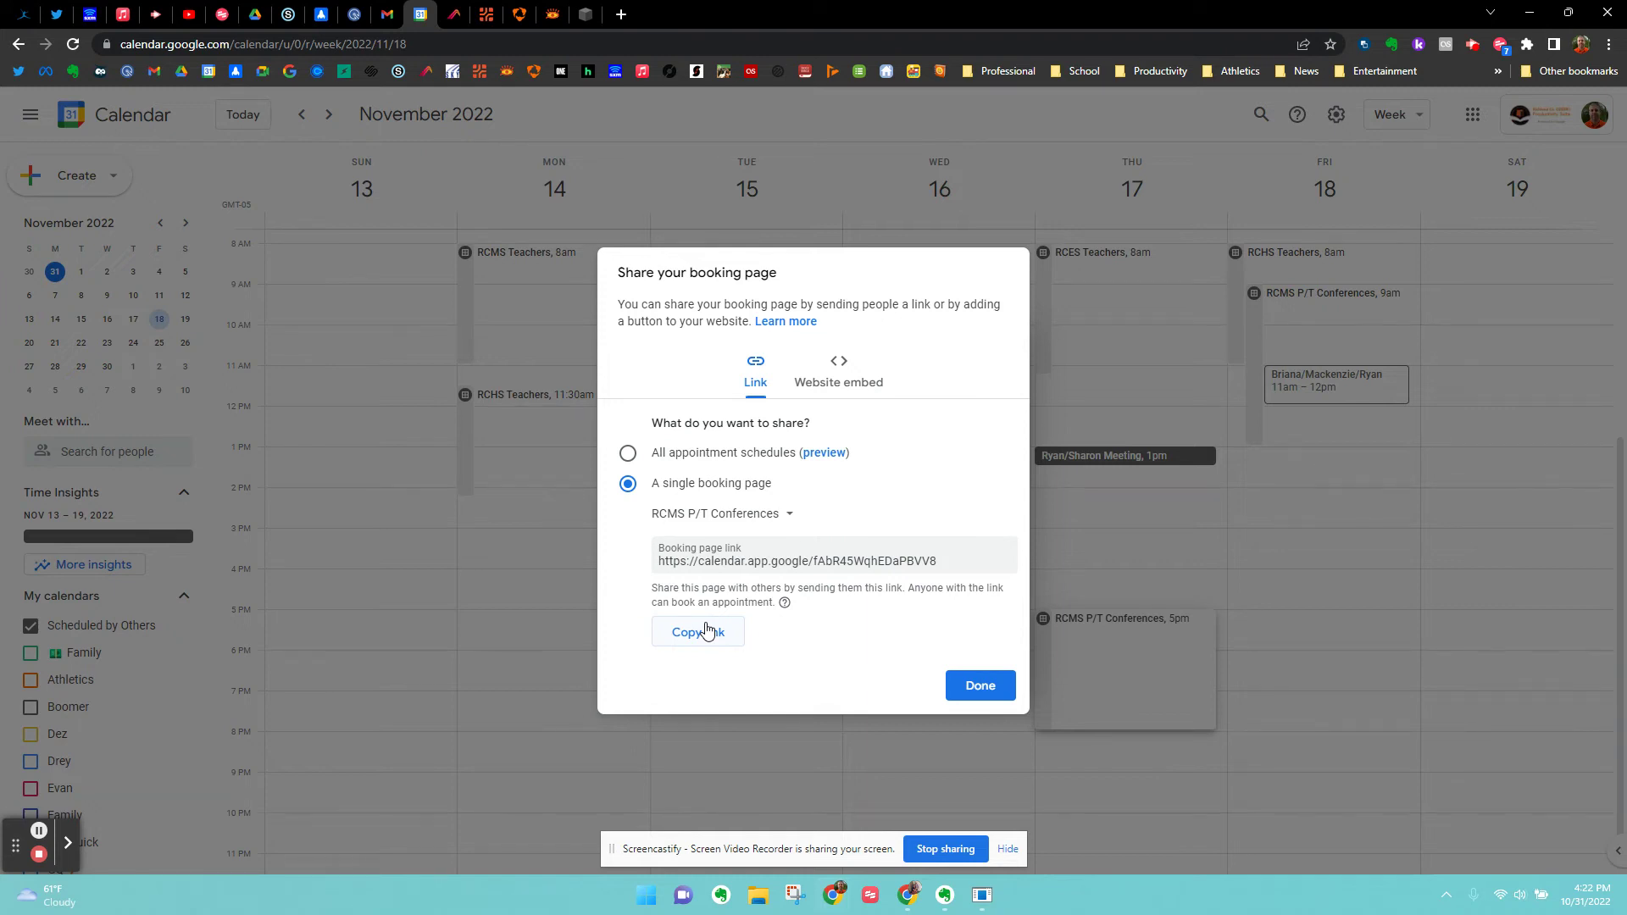
click(707, 637)
drag(1626, 335, 635, 4)
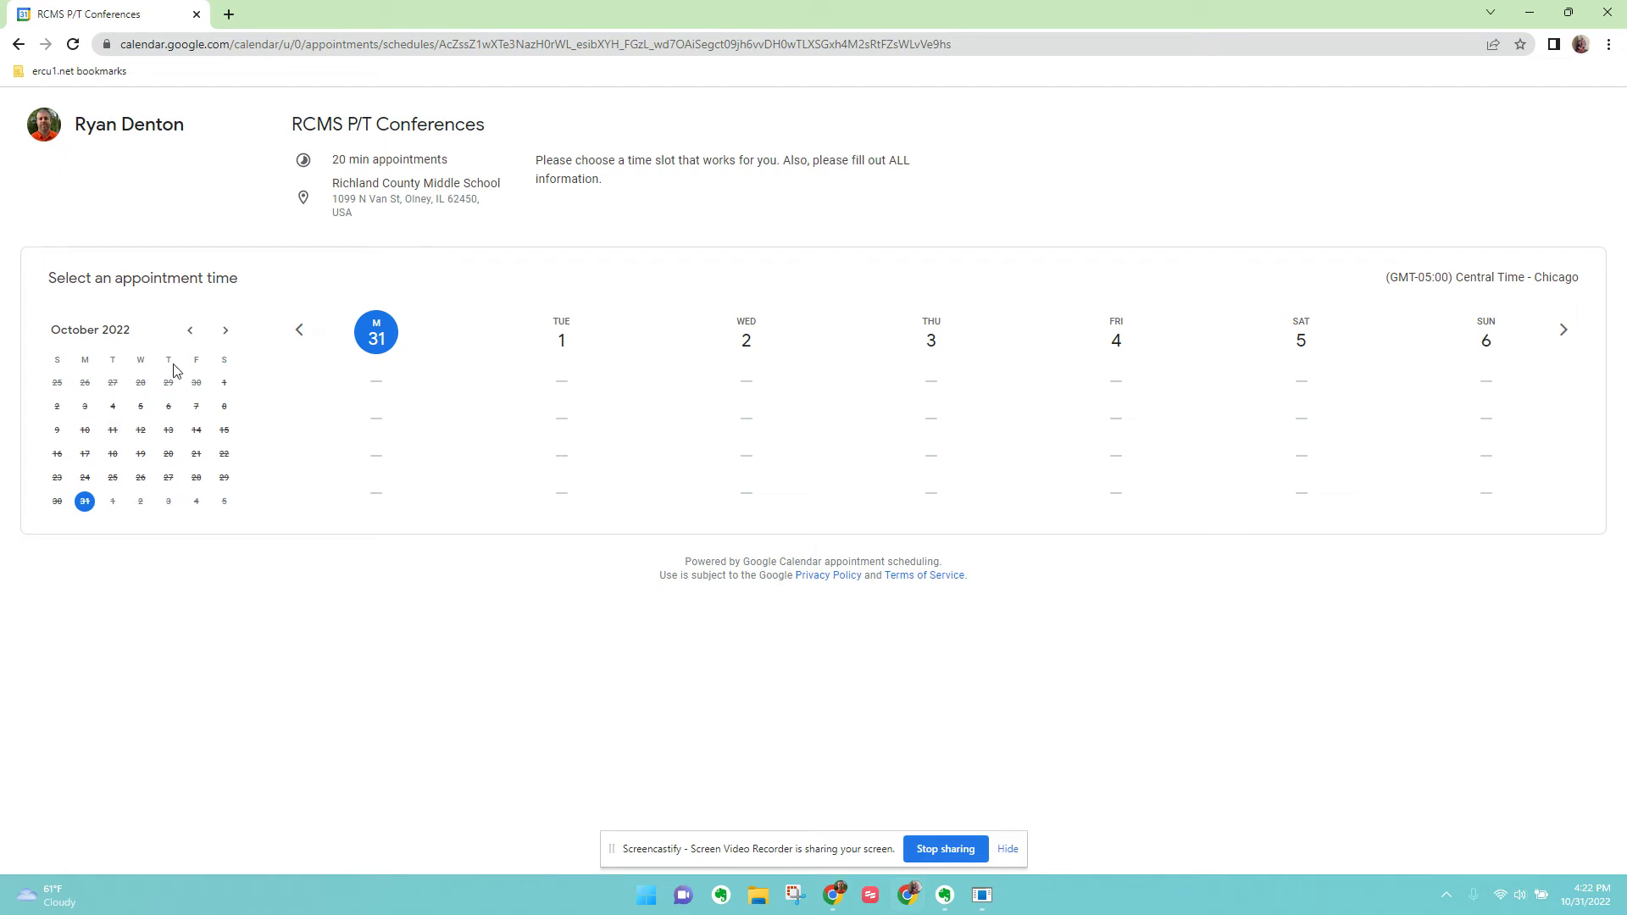
Move the booking page to November 2022 and pick the Friday, November 18, 9:00am slot.
click(225, 331)
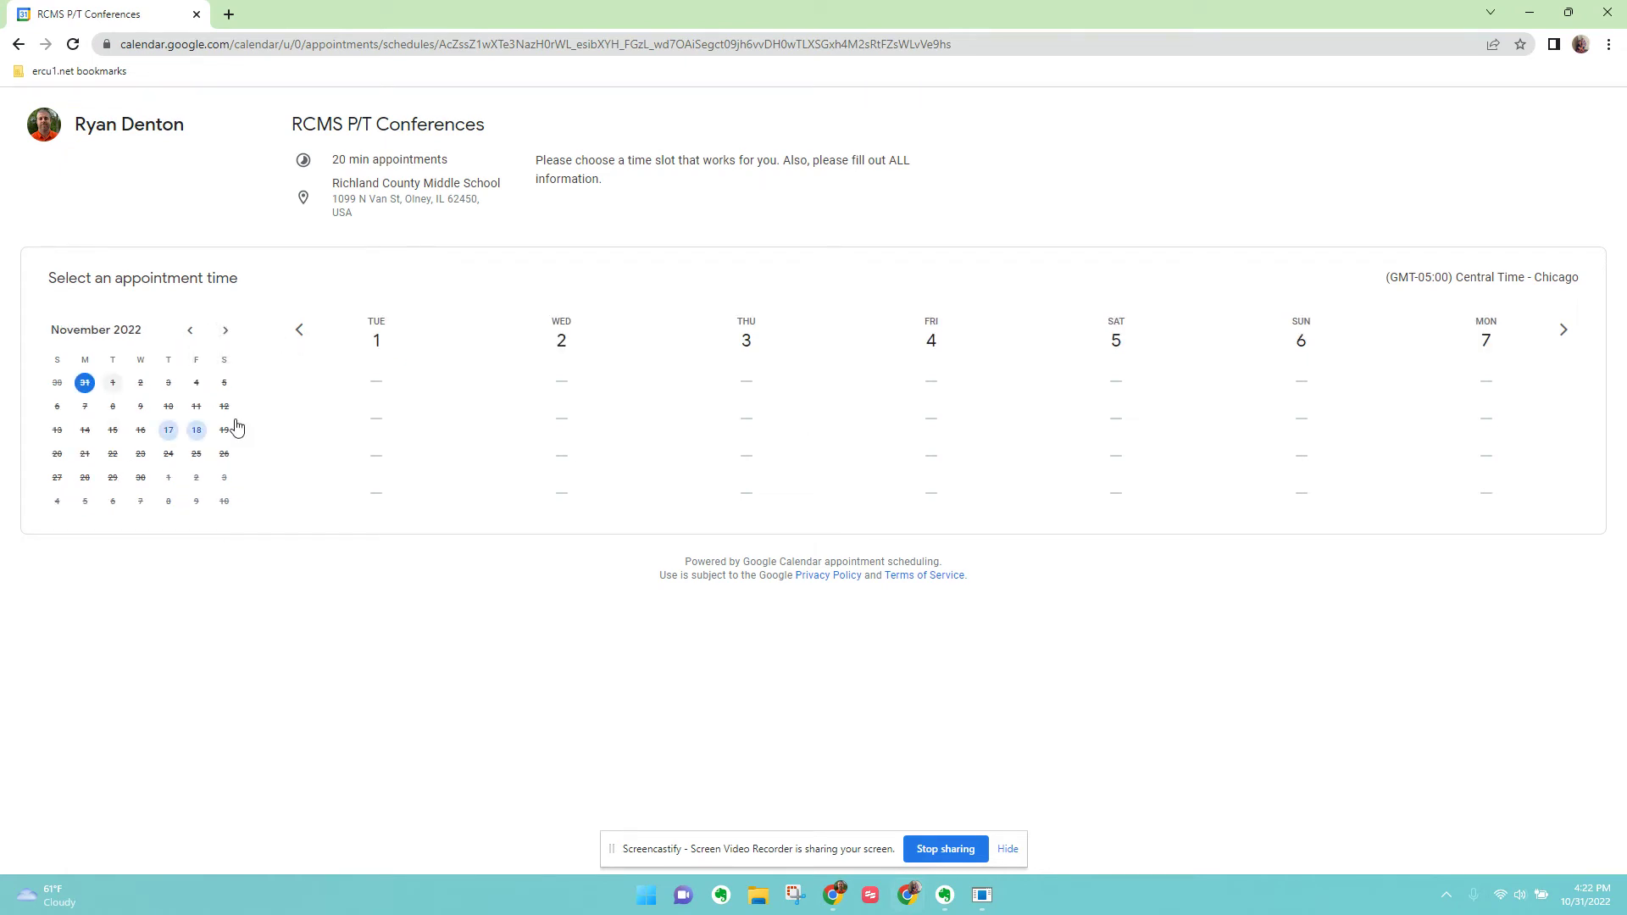
click(170, 433)
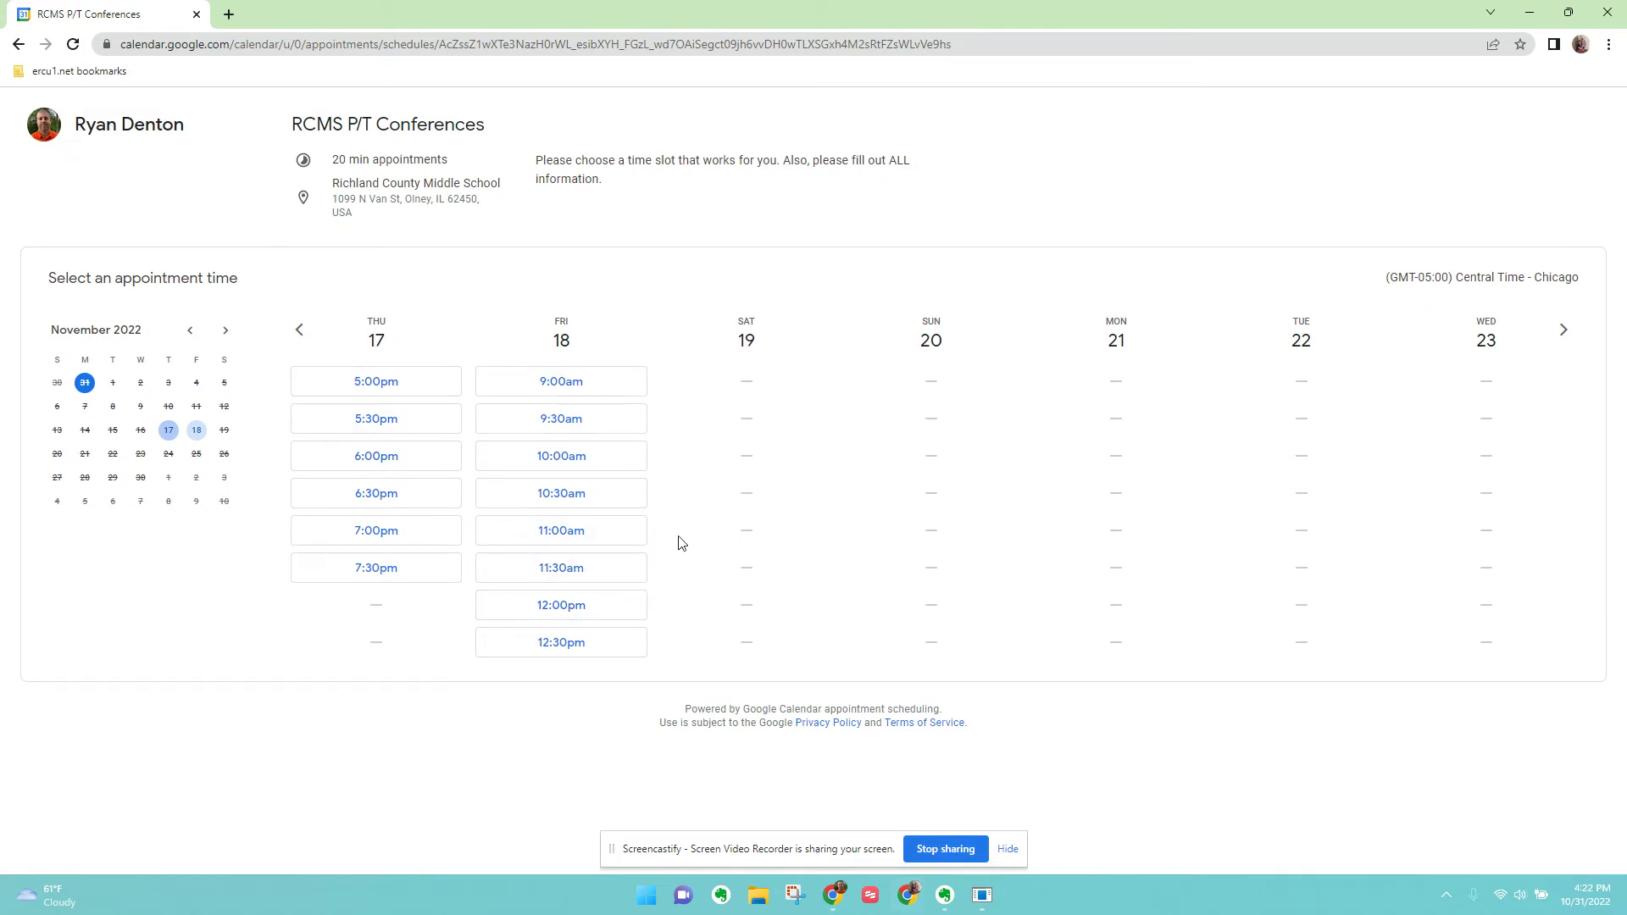
click(564, 382)
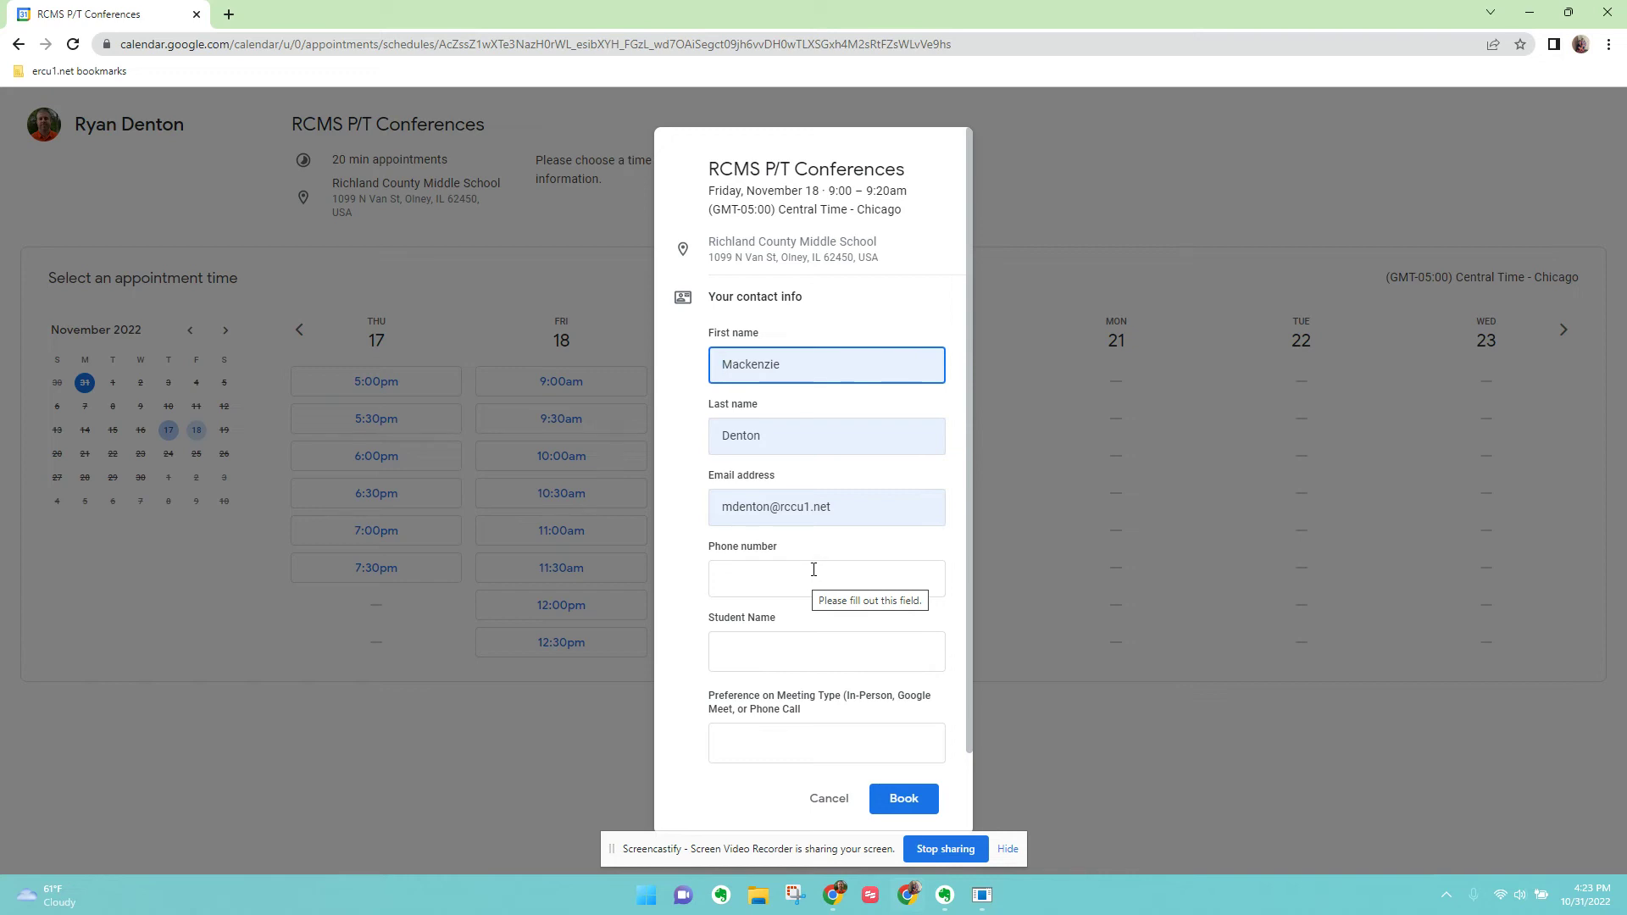
Fill in the guest's phone number and the student's name on the booking form.
click(776, 580)
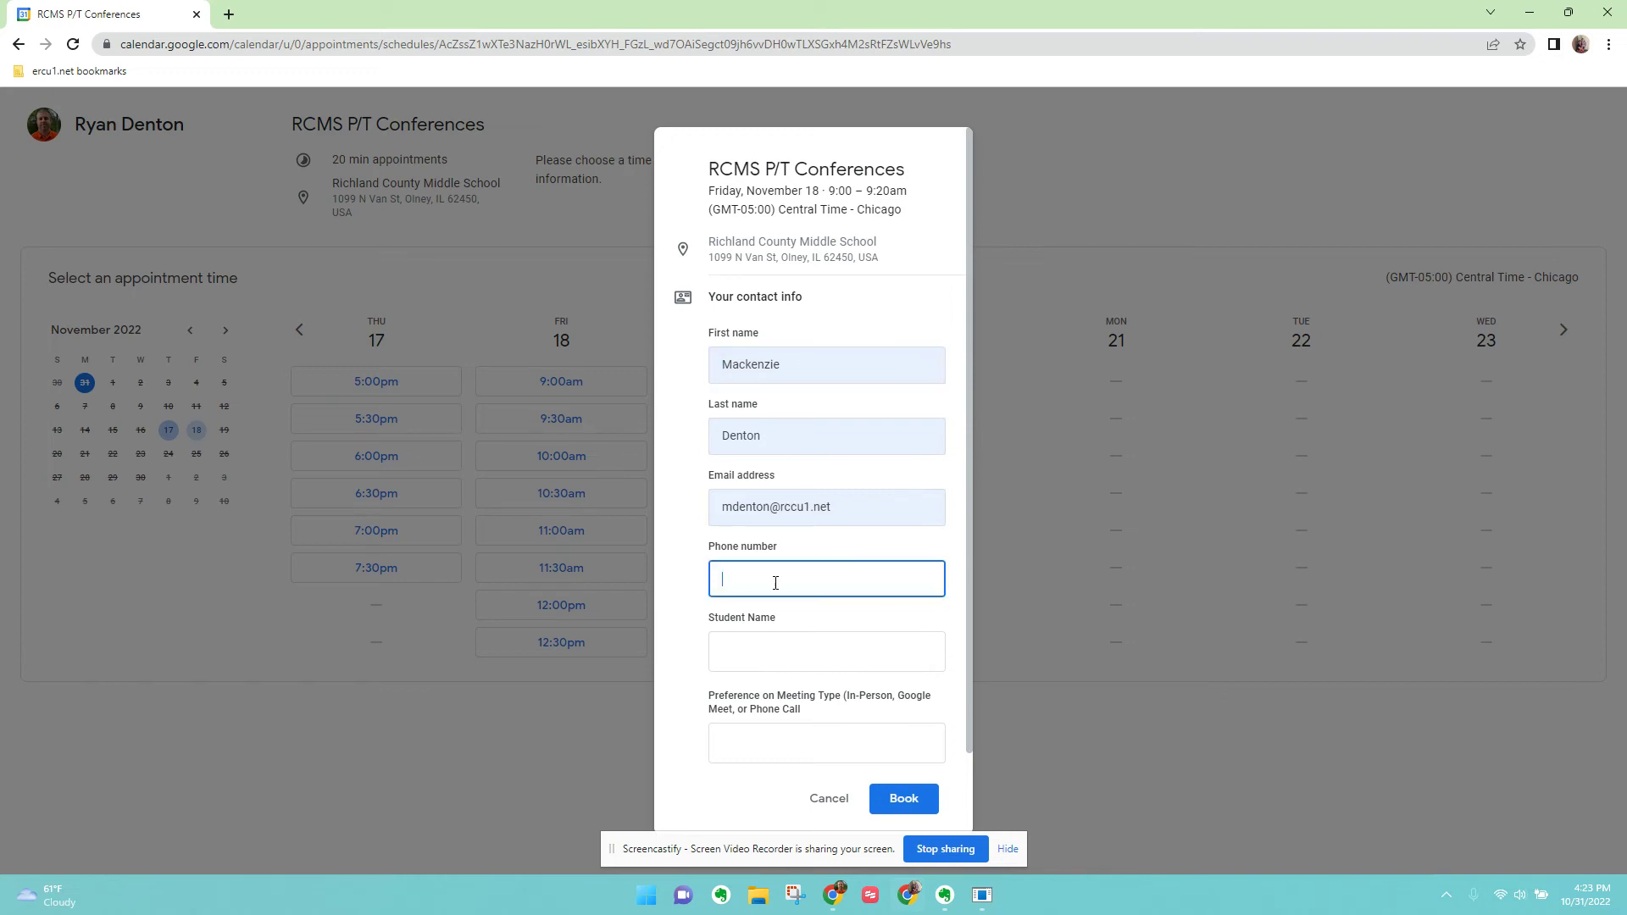
text(618-555-2222)
click(786, 657)
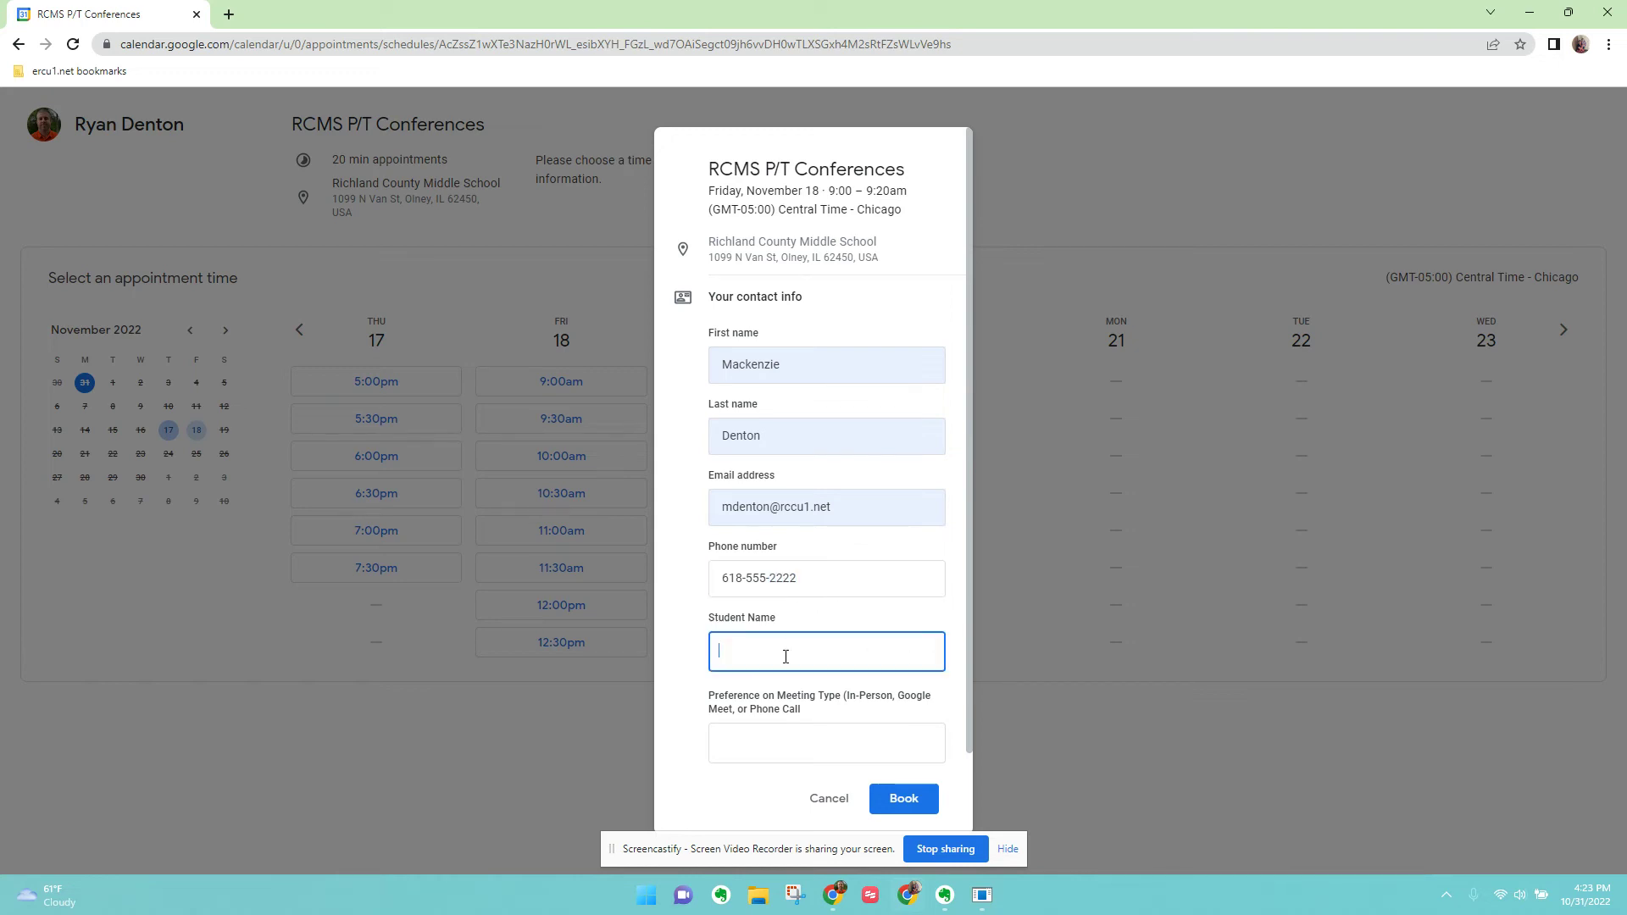
Set the meeting preference to Google Meet, book the slot, and dismiss the confirmation.
click(745, 751)
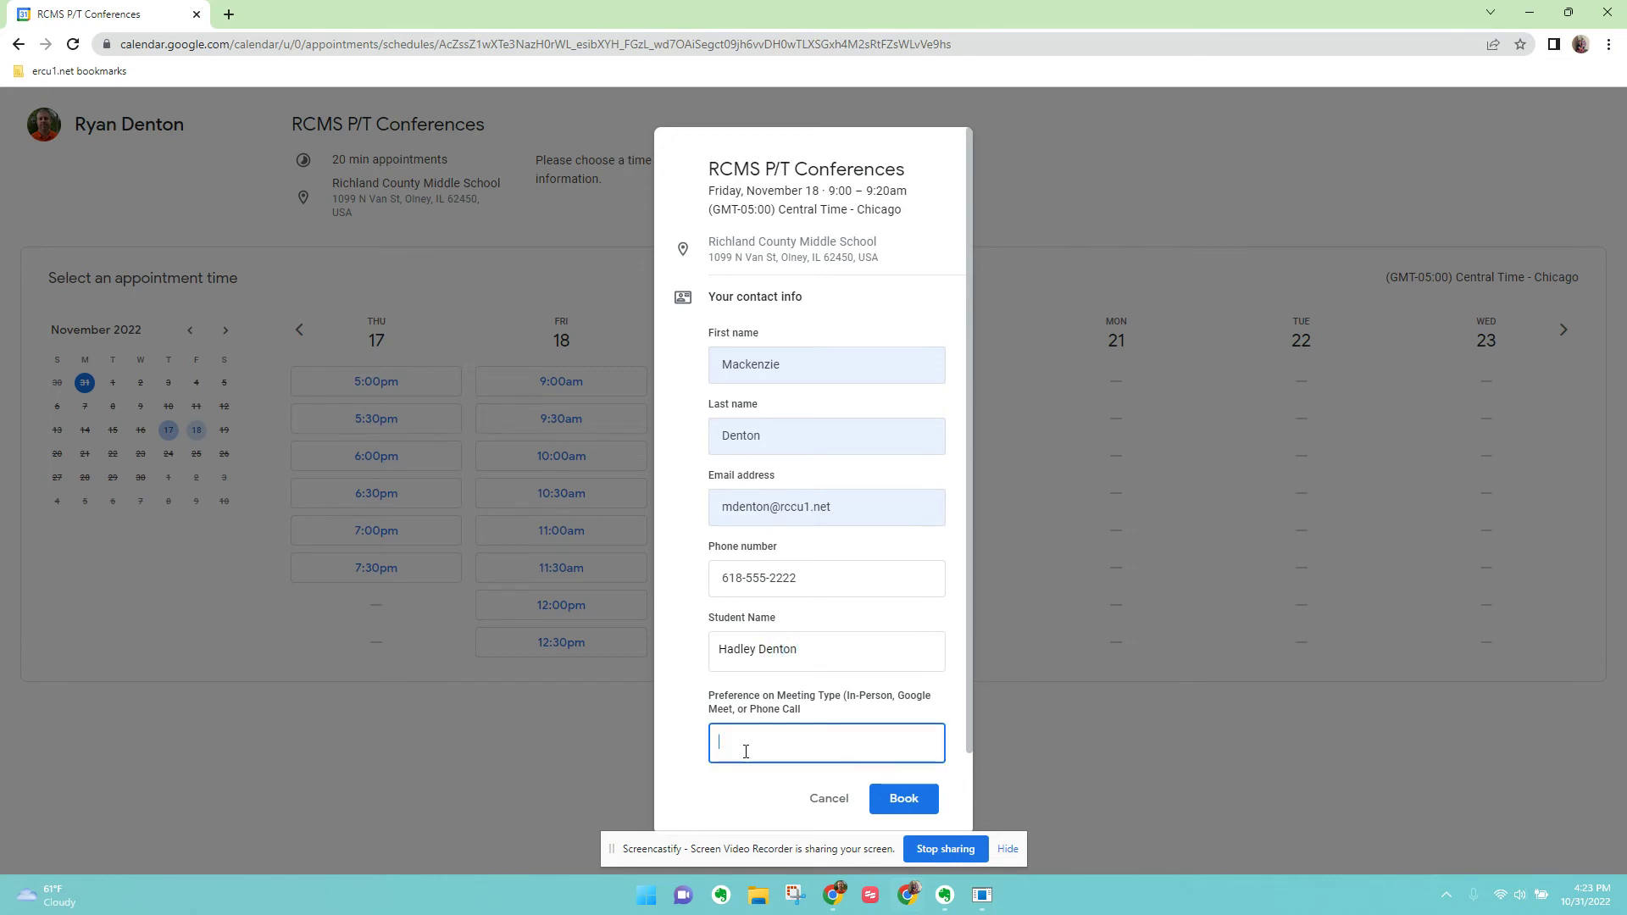
scroll(768, 749, down, 1)
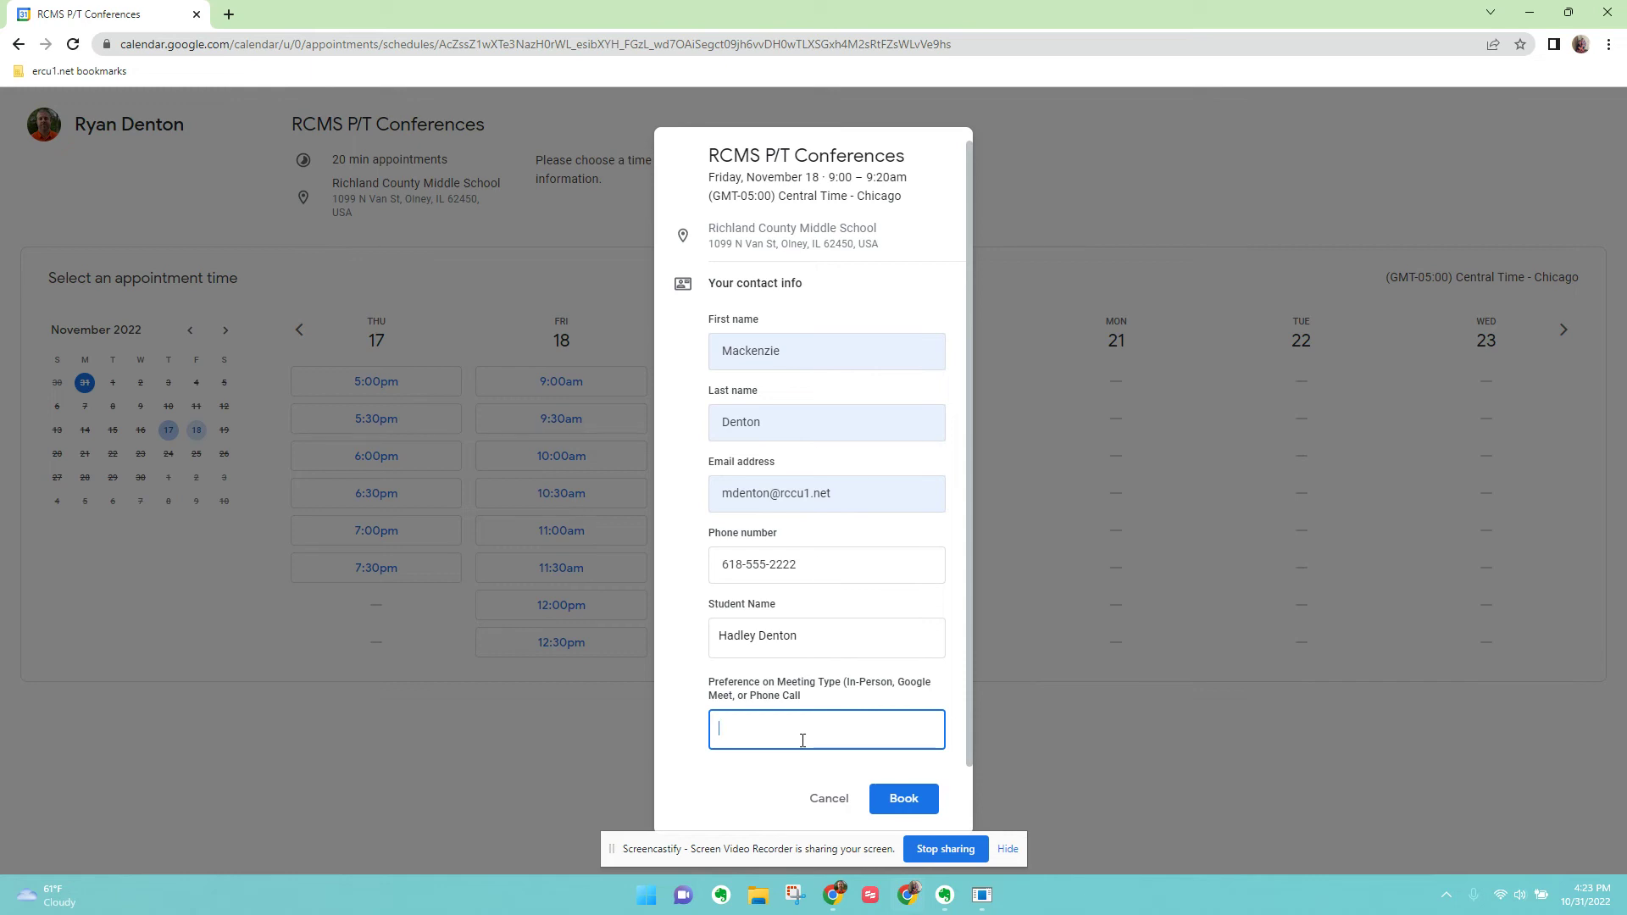
text(Google Meet)
click(971, 740)
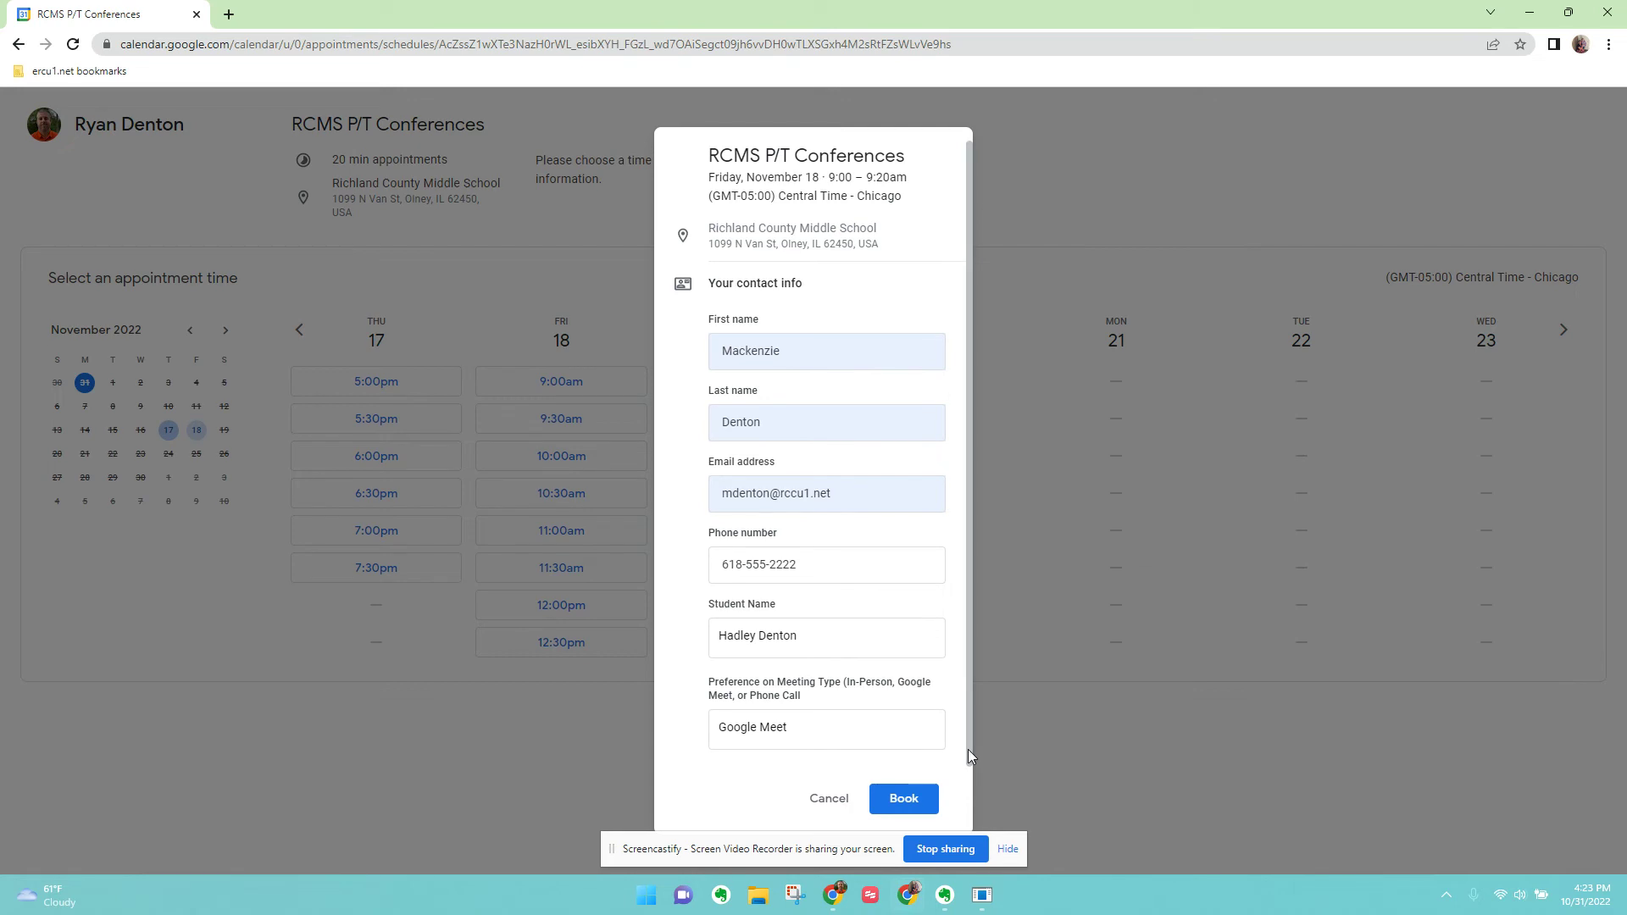
click(905, 802)
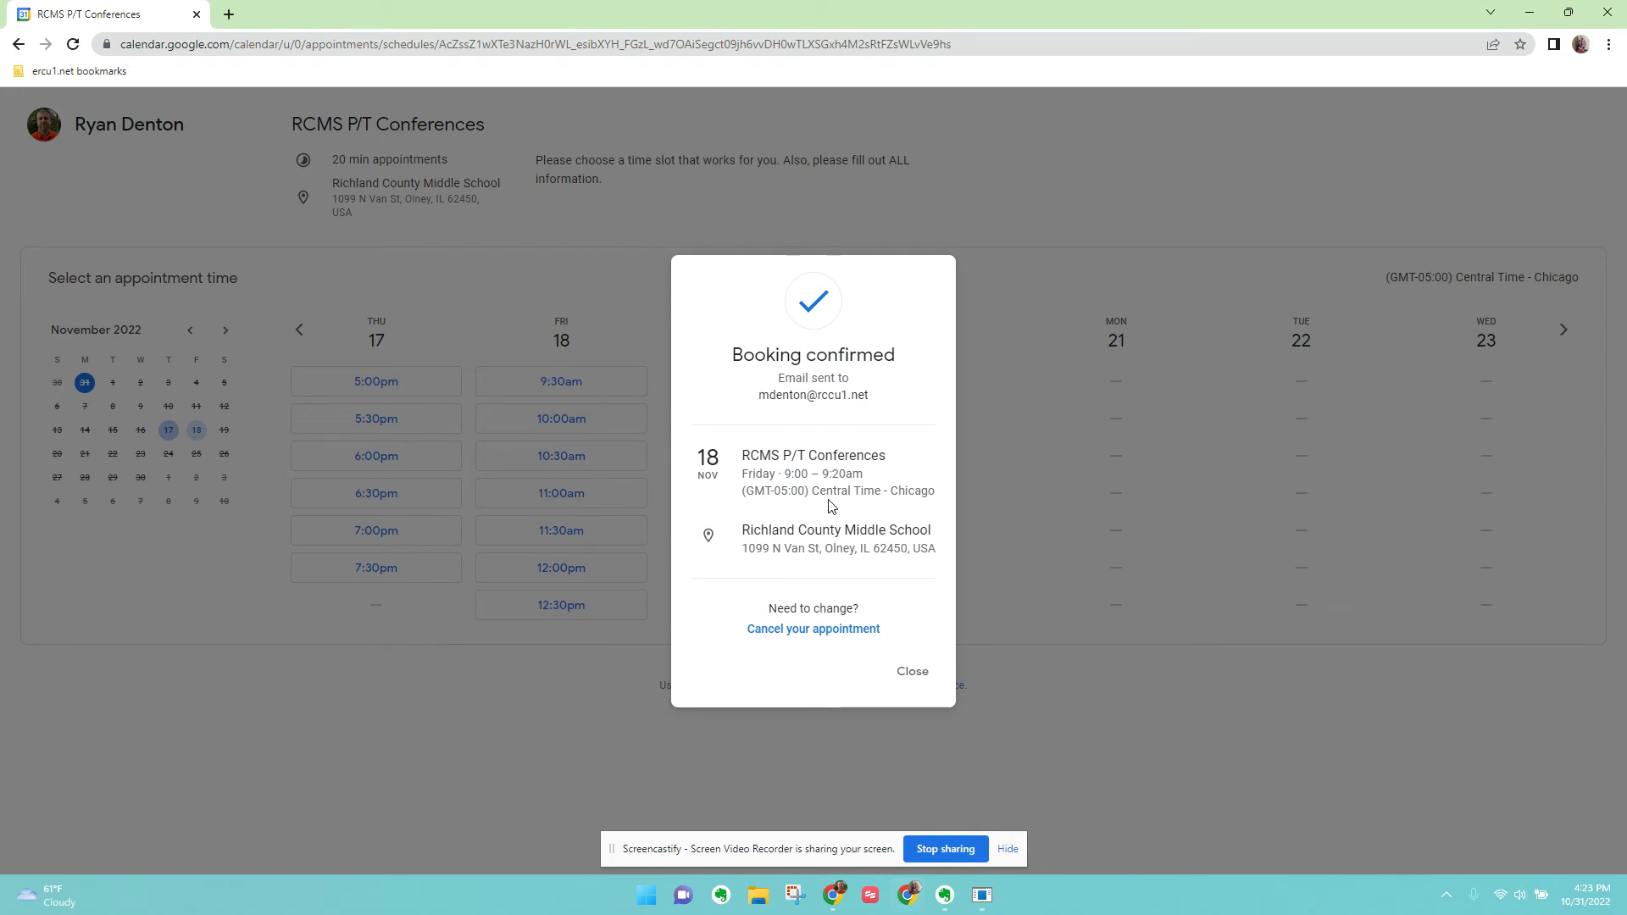
click(913, 673)
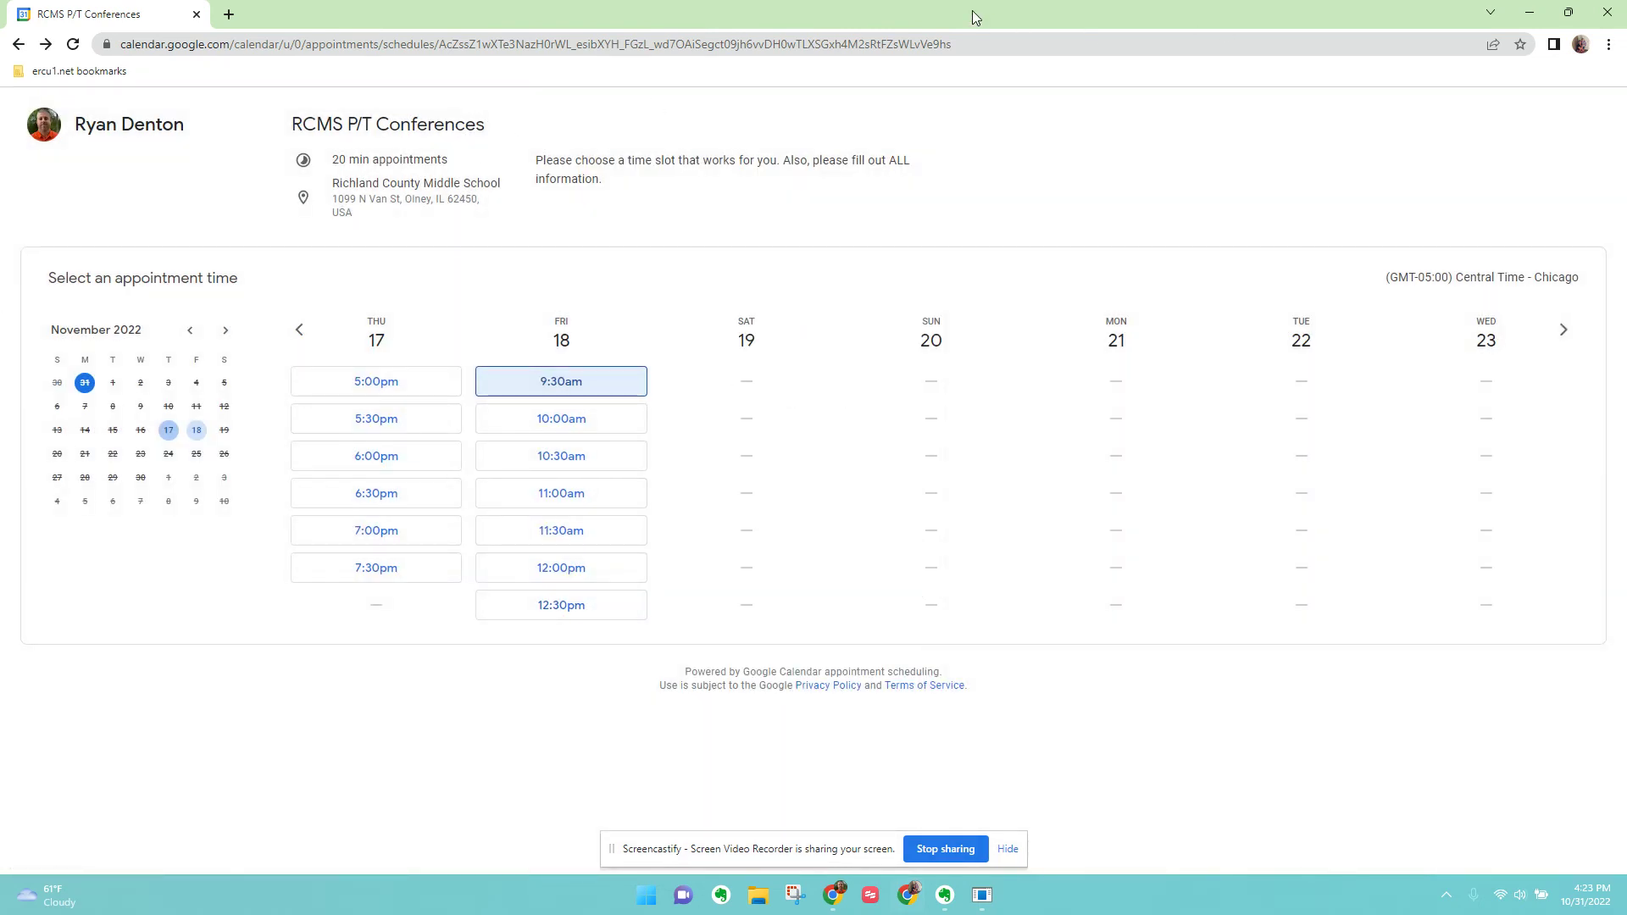
Set aside the booking page, close the share and schedule cards, and open Friday's booked conference.
click(1530, 17)
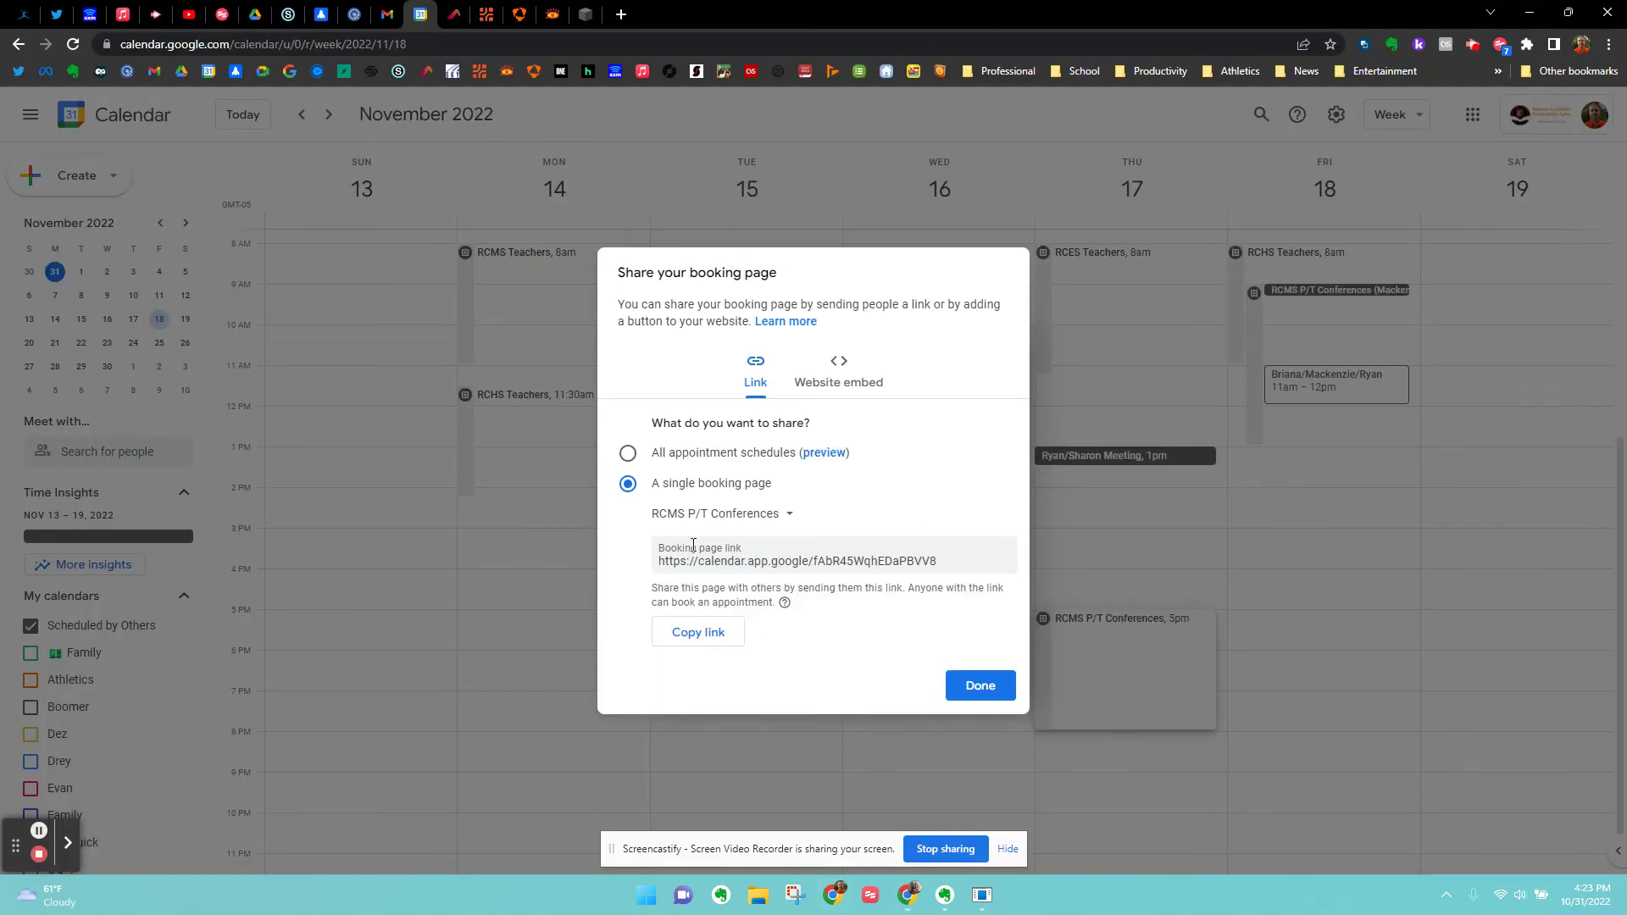
click(979, 688)
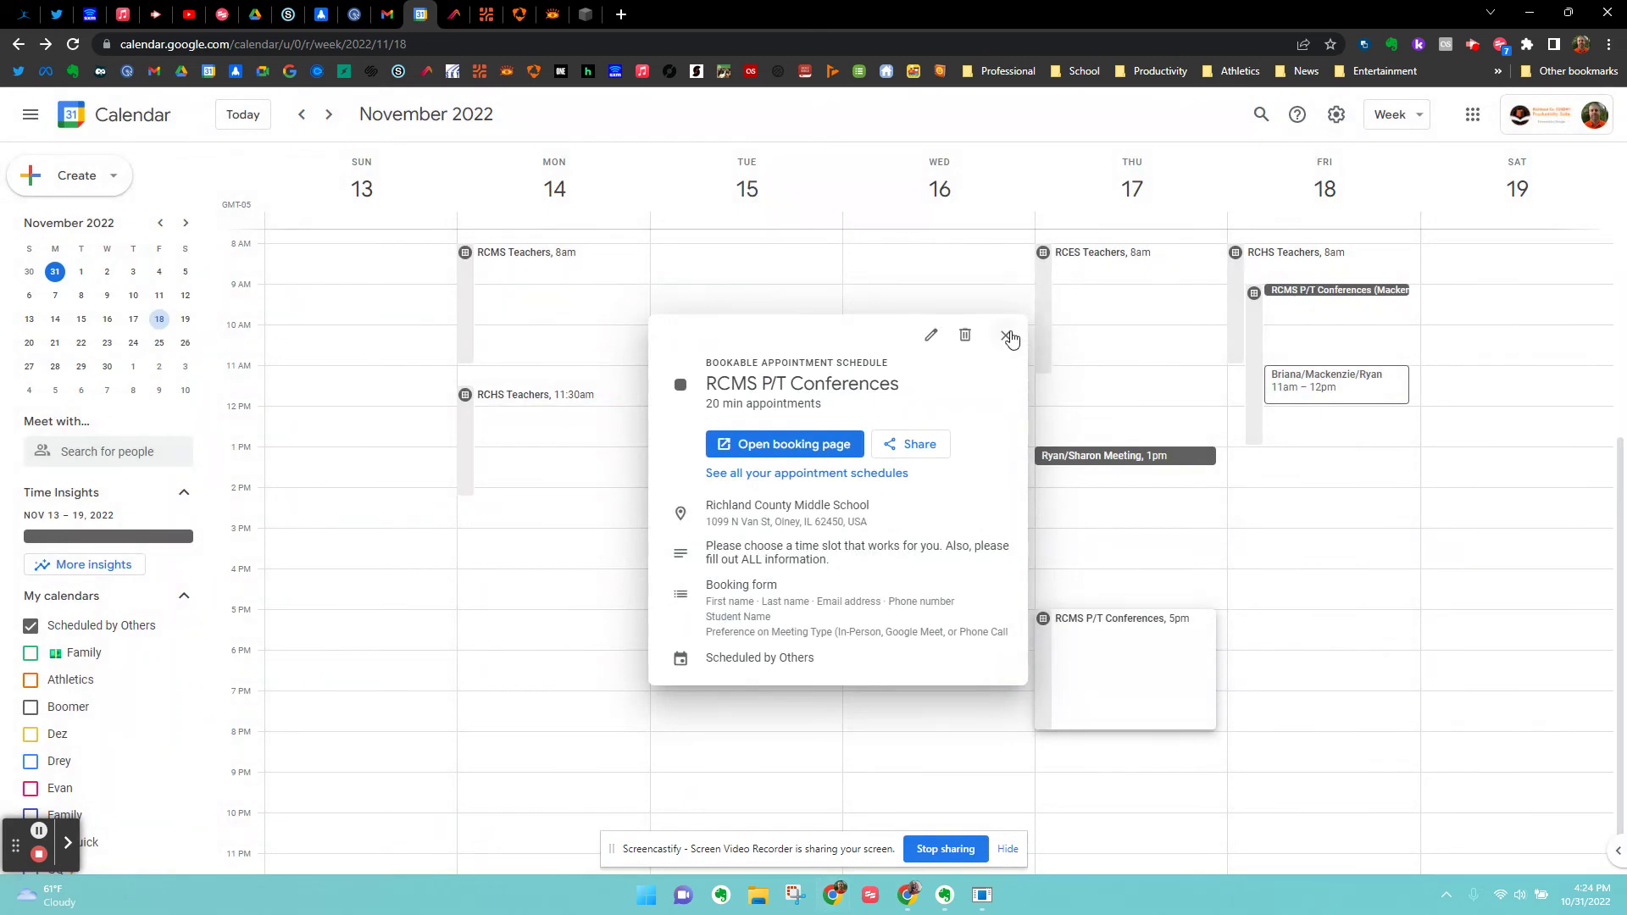
click(1006, 335)
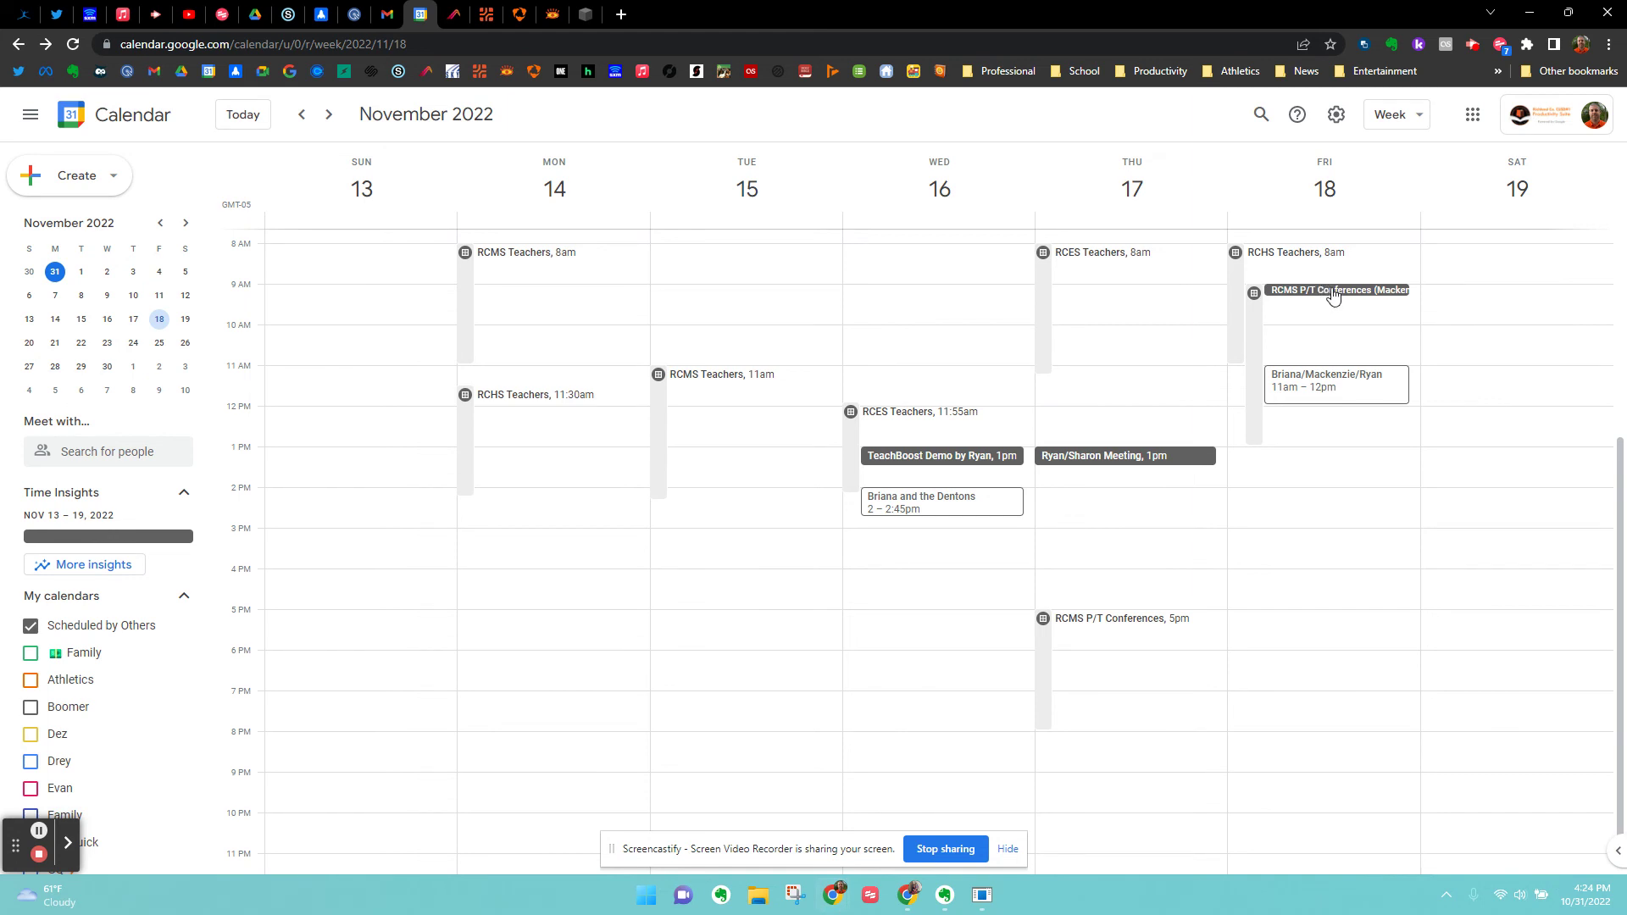
click(1332, 293)
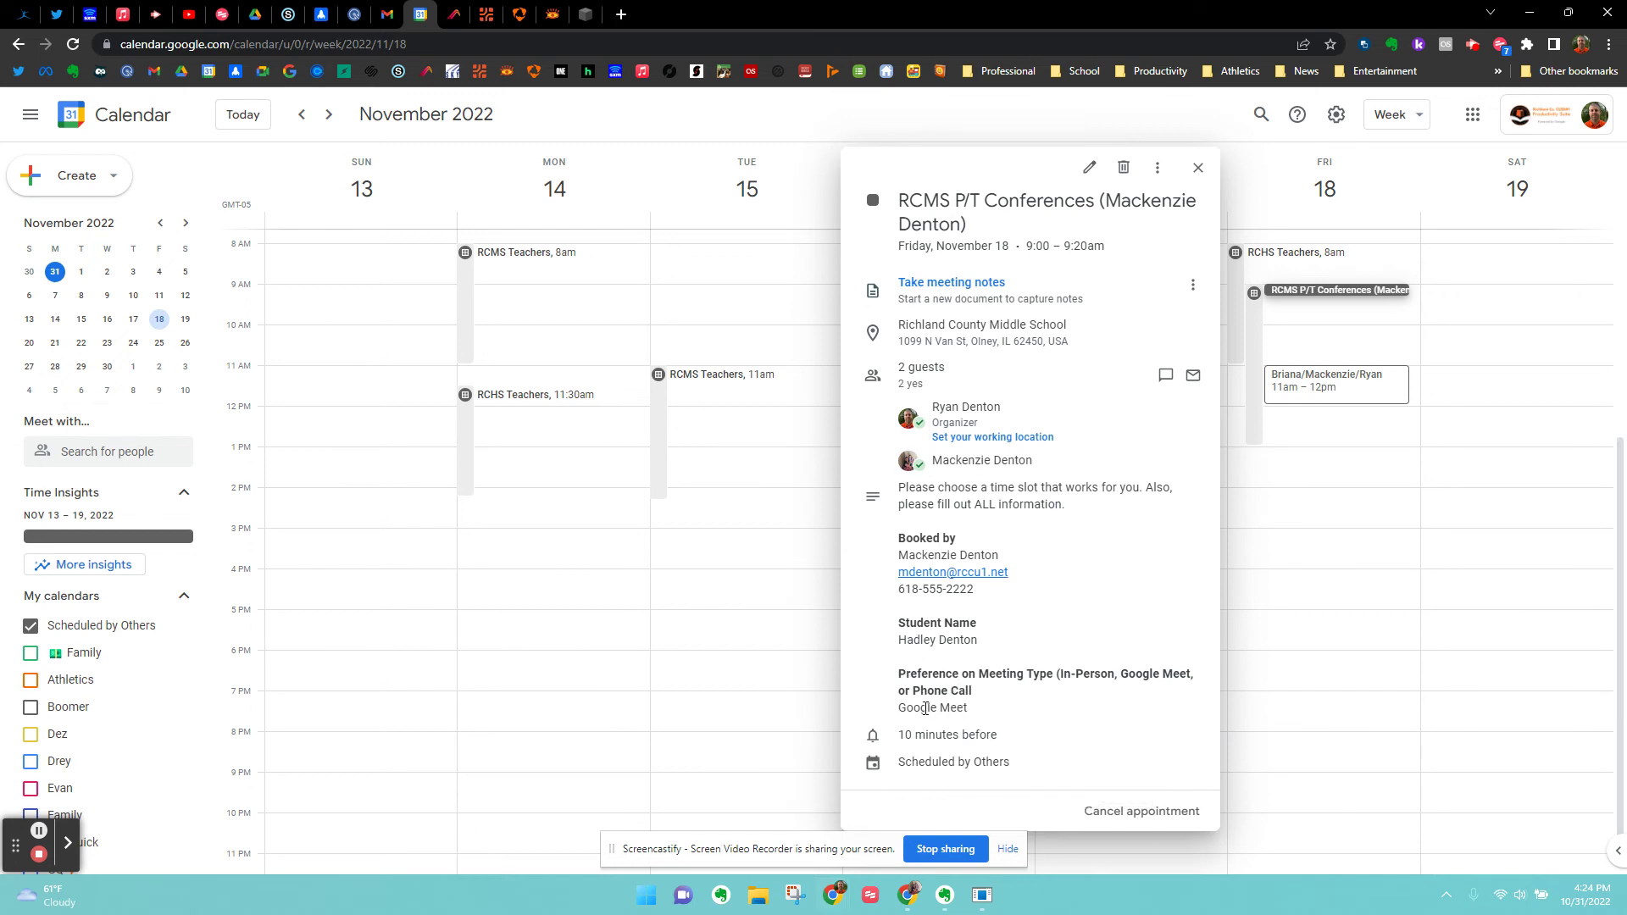
Check the Google Meet preference answer, then open the Friday 9:00am conference for full editing.
drag(905, 710, 985, 714)
click(1071, 710)
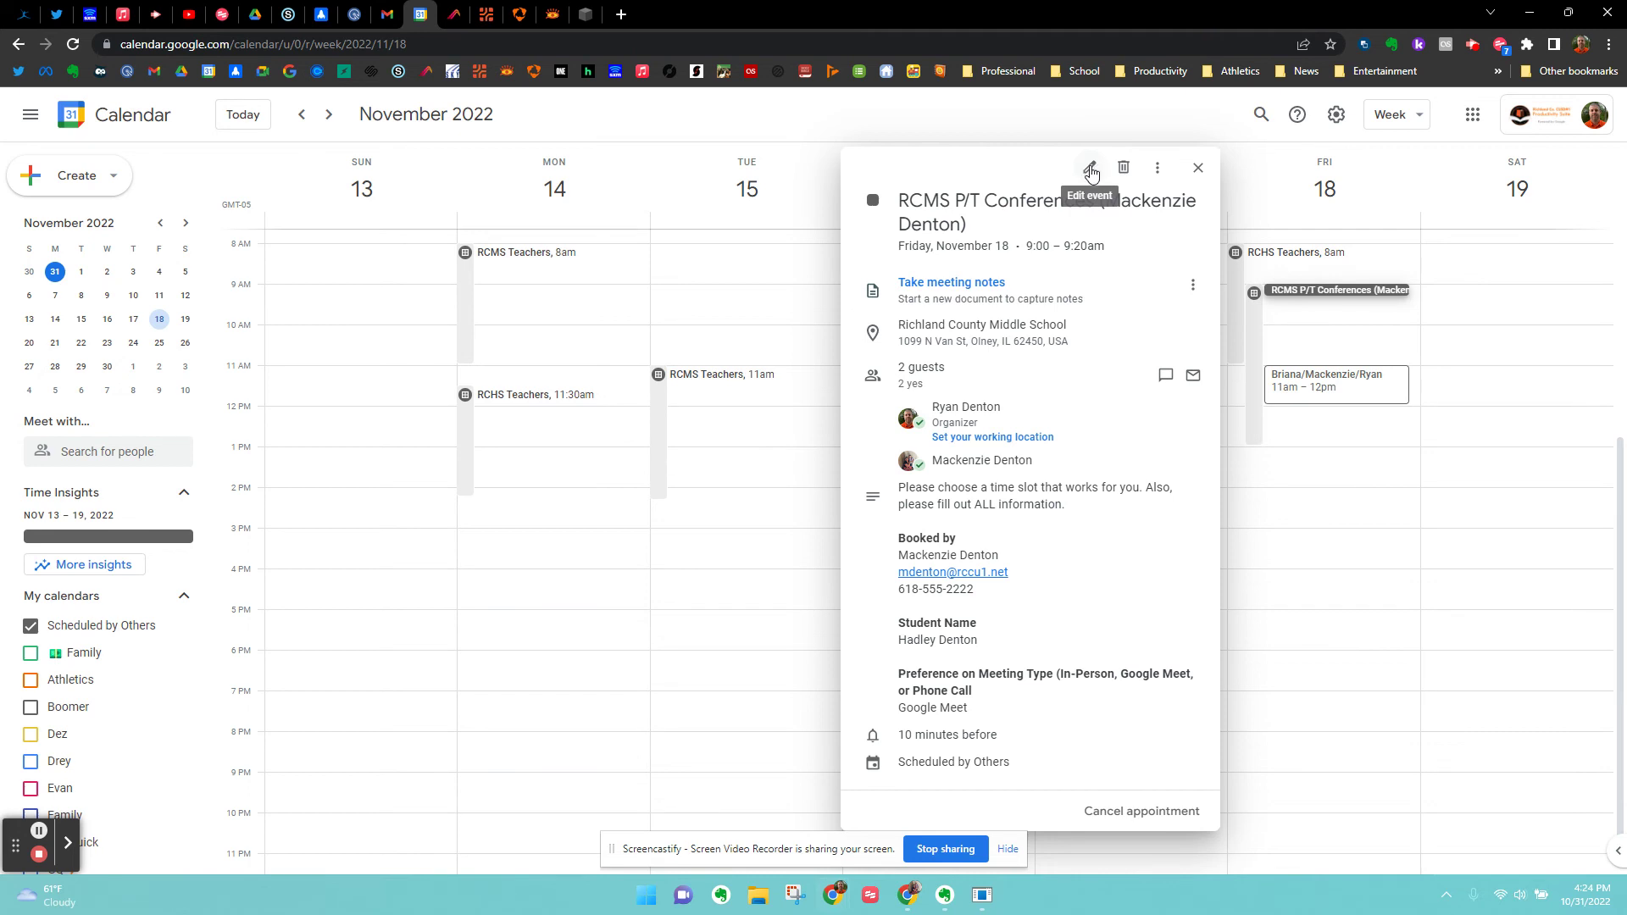
click(1091, 171)
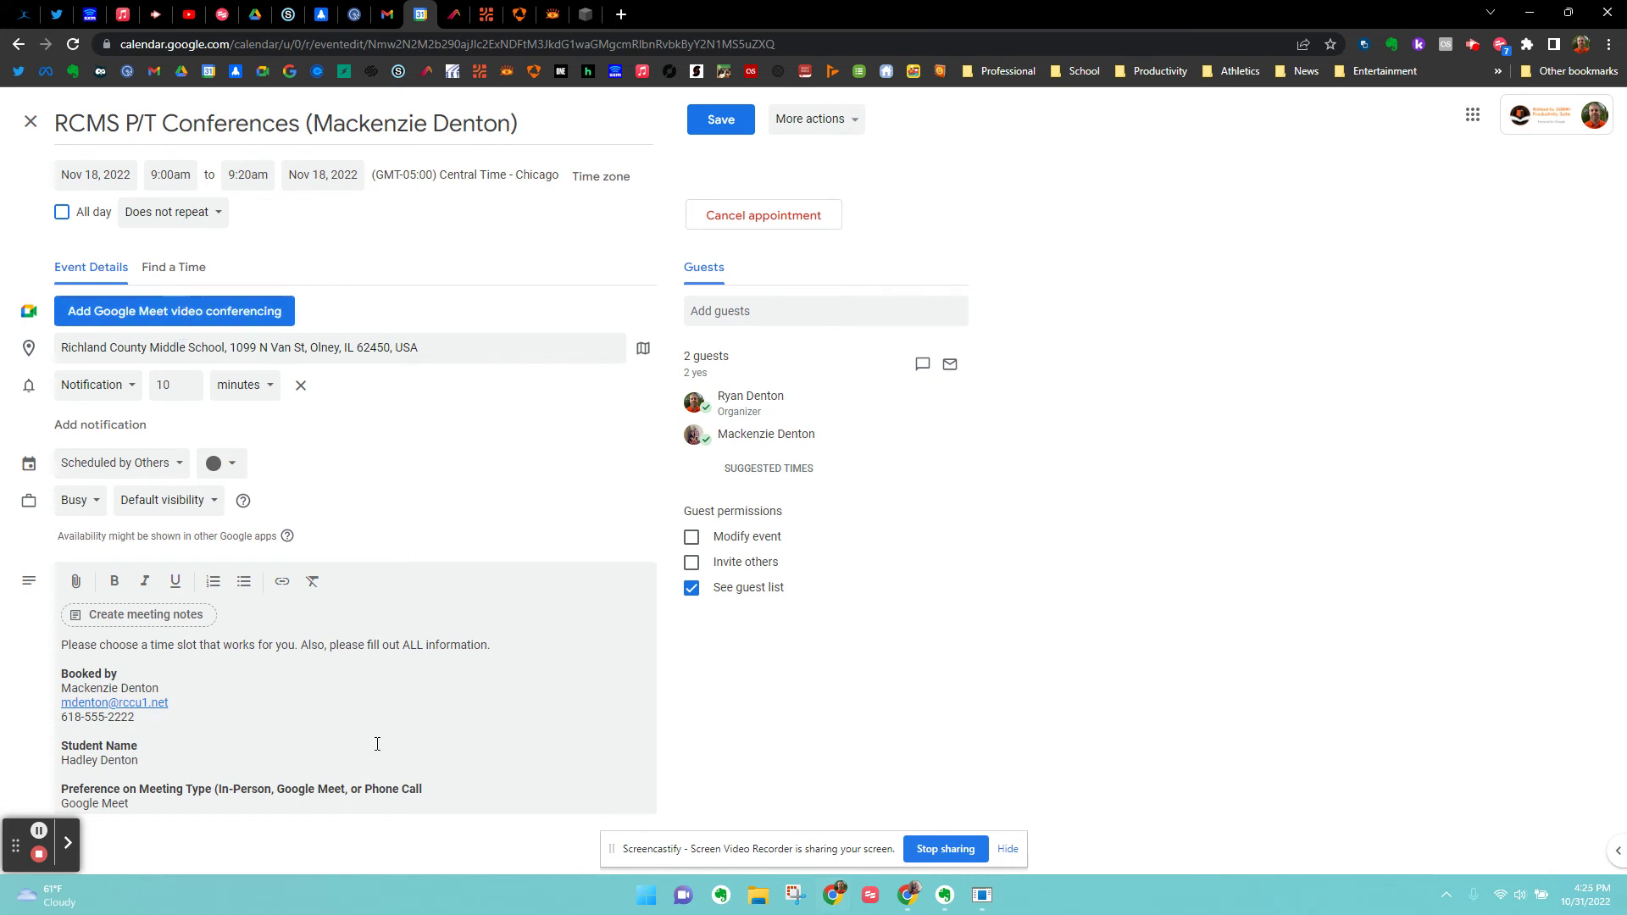
Add Google Meet conferencing, copy its joining info, and start an email to the guests.
click(129, 319)
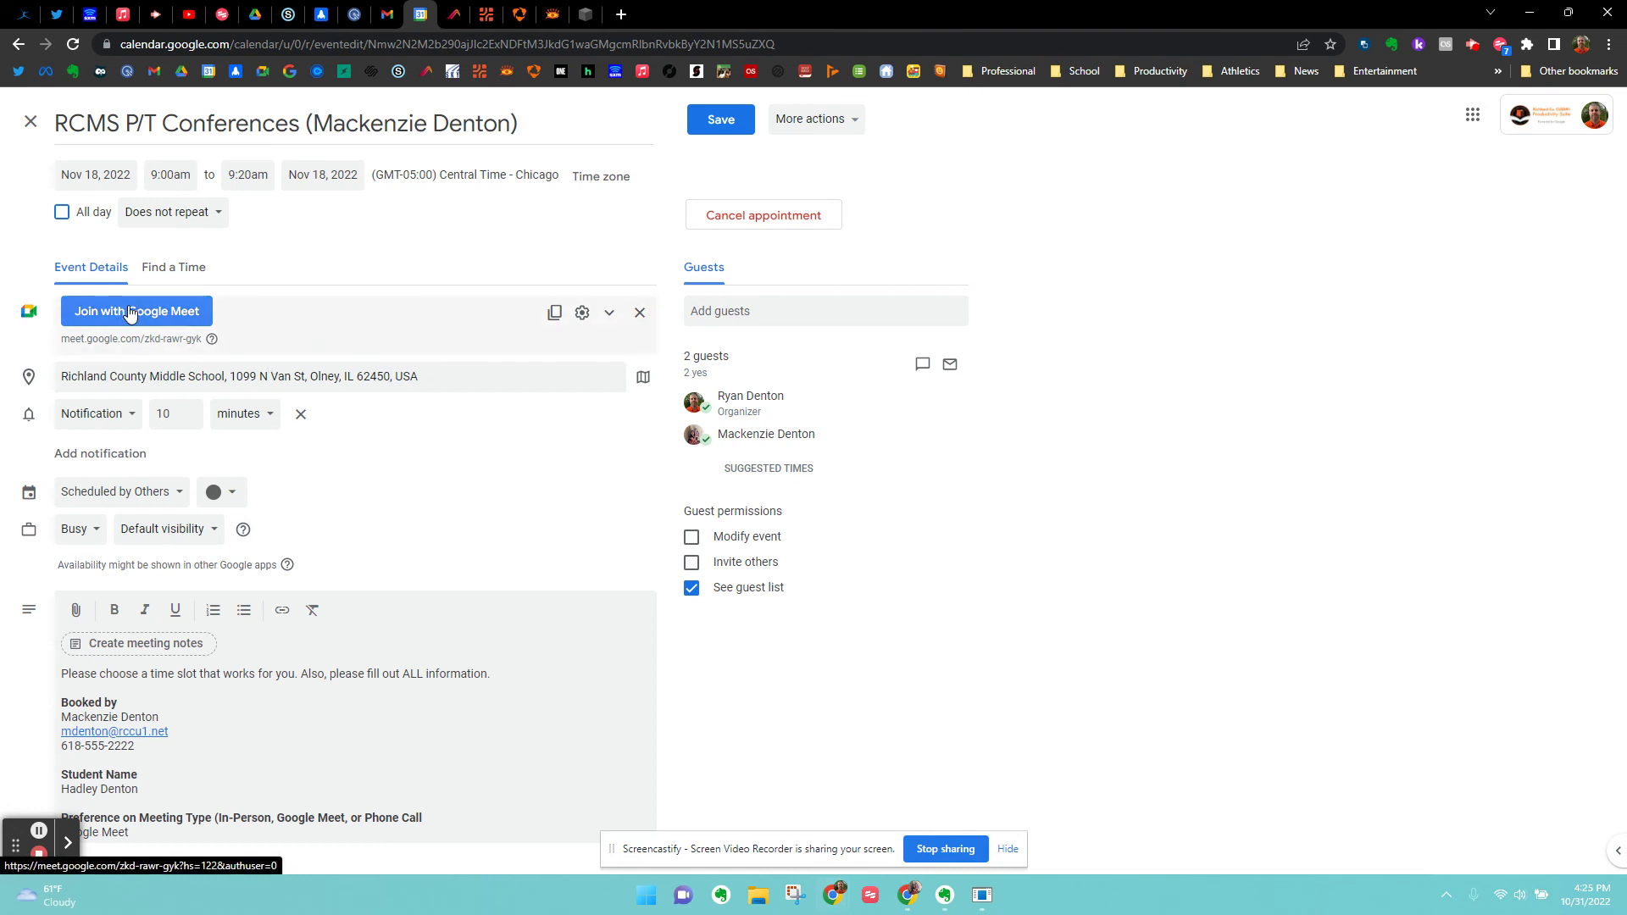
click(555, 315)
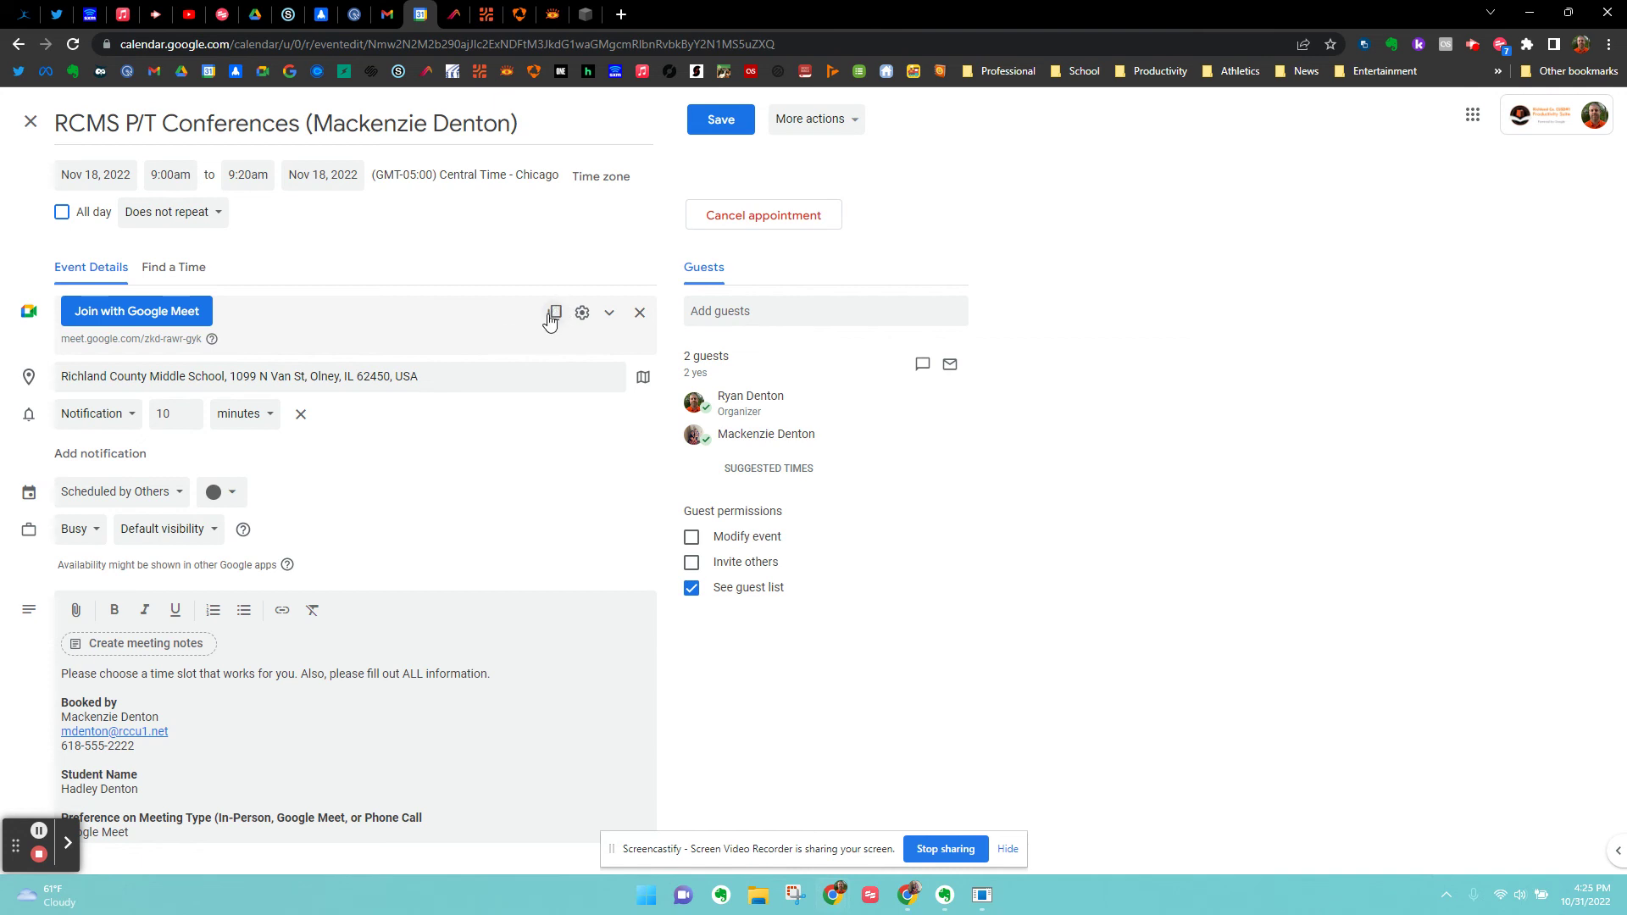
click(552, 317)
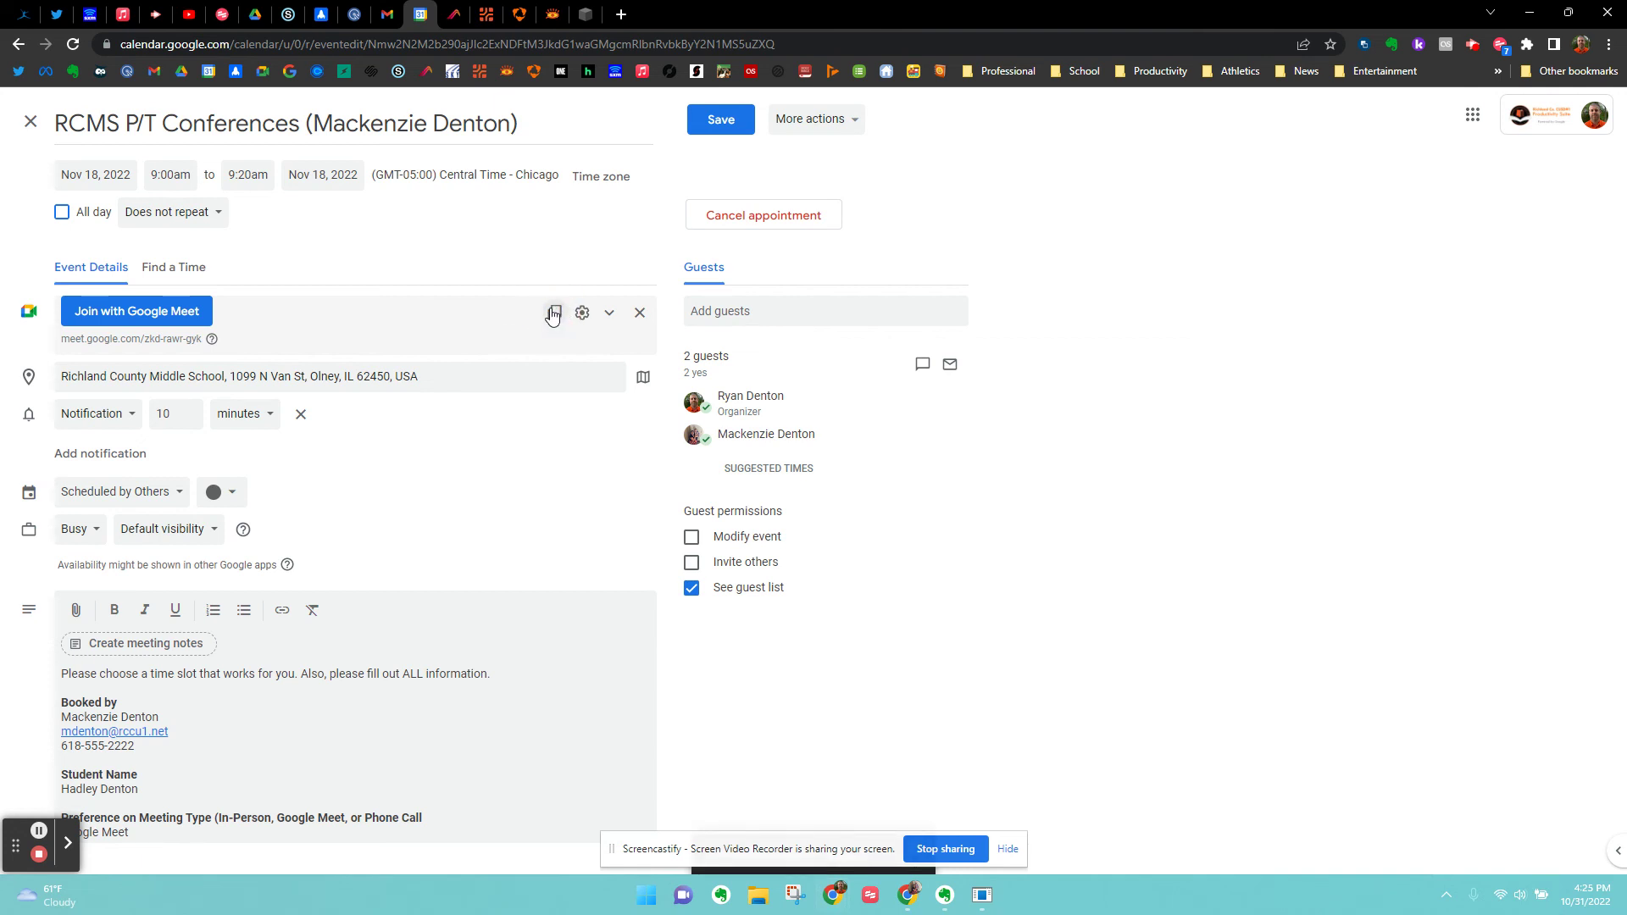
click(950, 365)
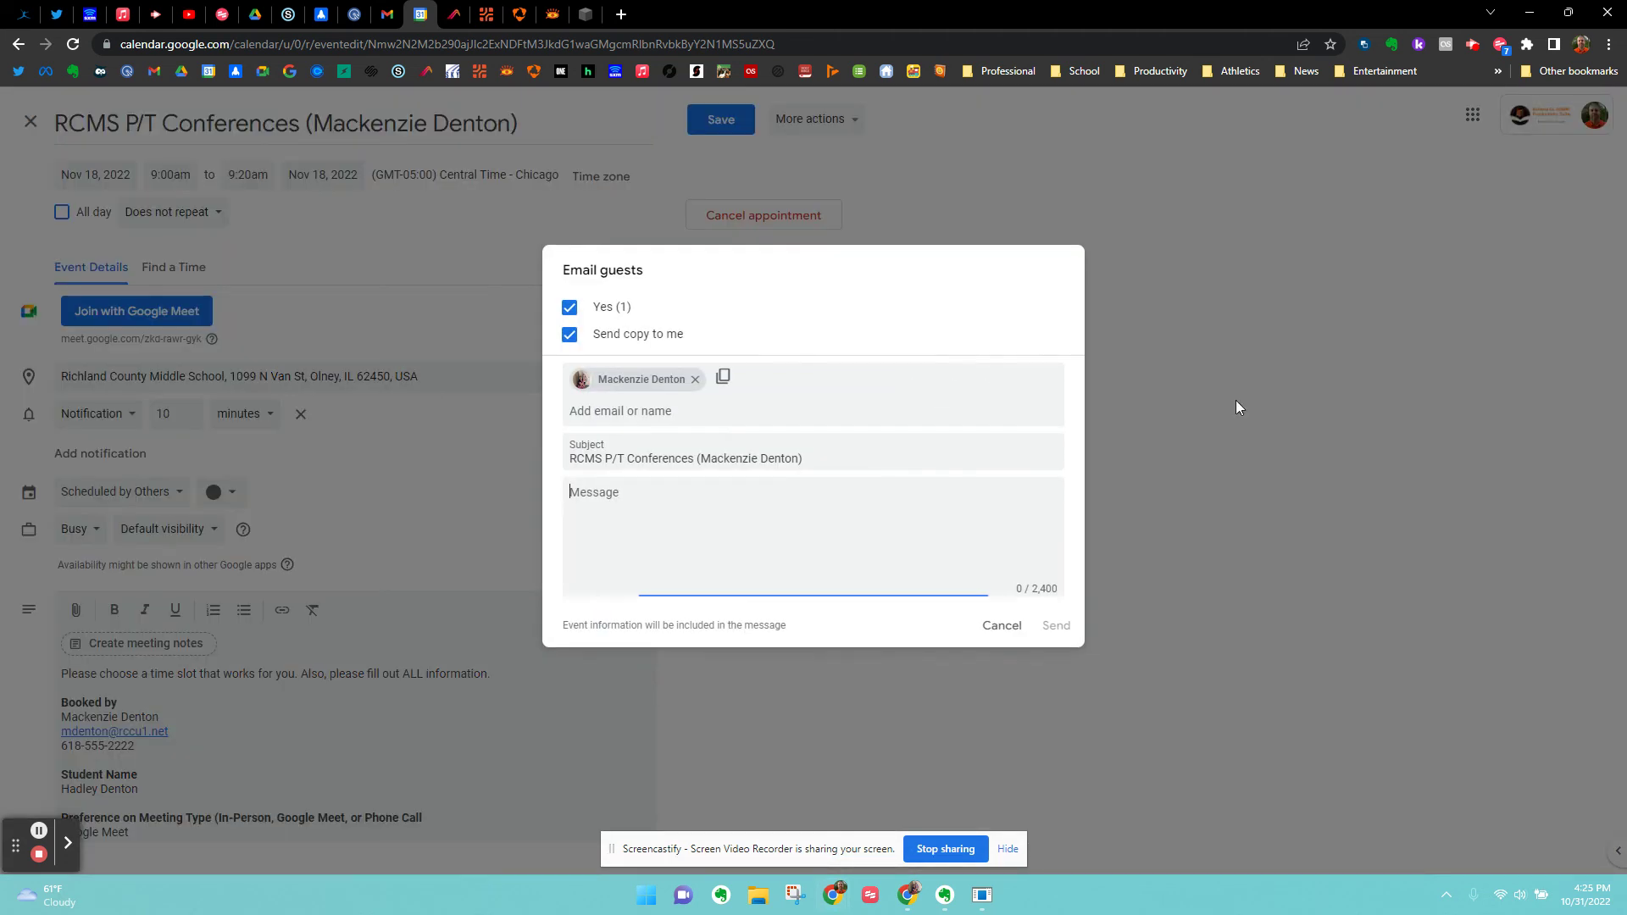
Append '/ Google Meet Info' to the subject, paste the Meet info without dial-in lines, and send.
click(862, 462)
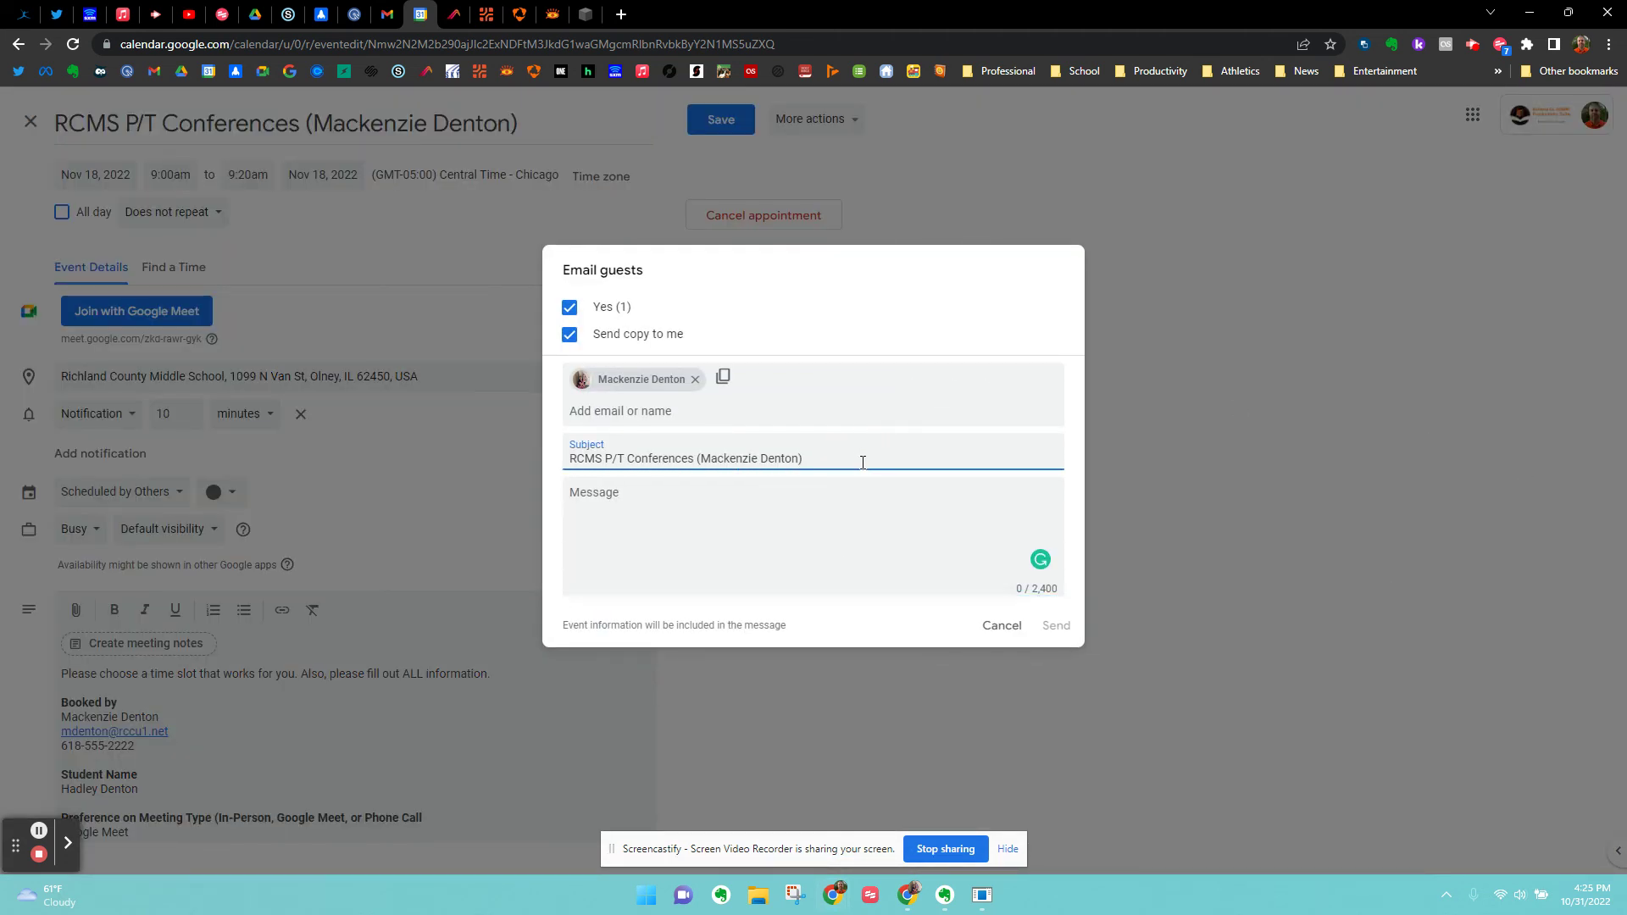
text(/ Google Meet Info)
click(576, 493)
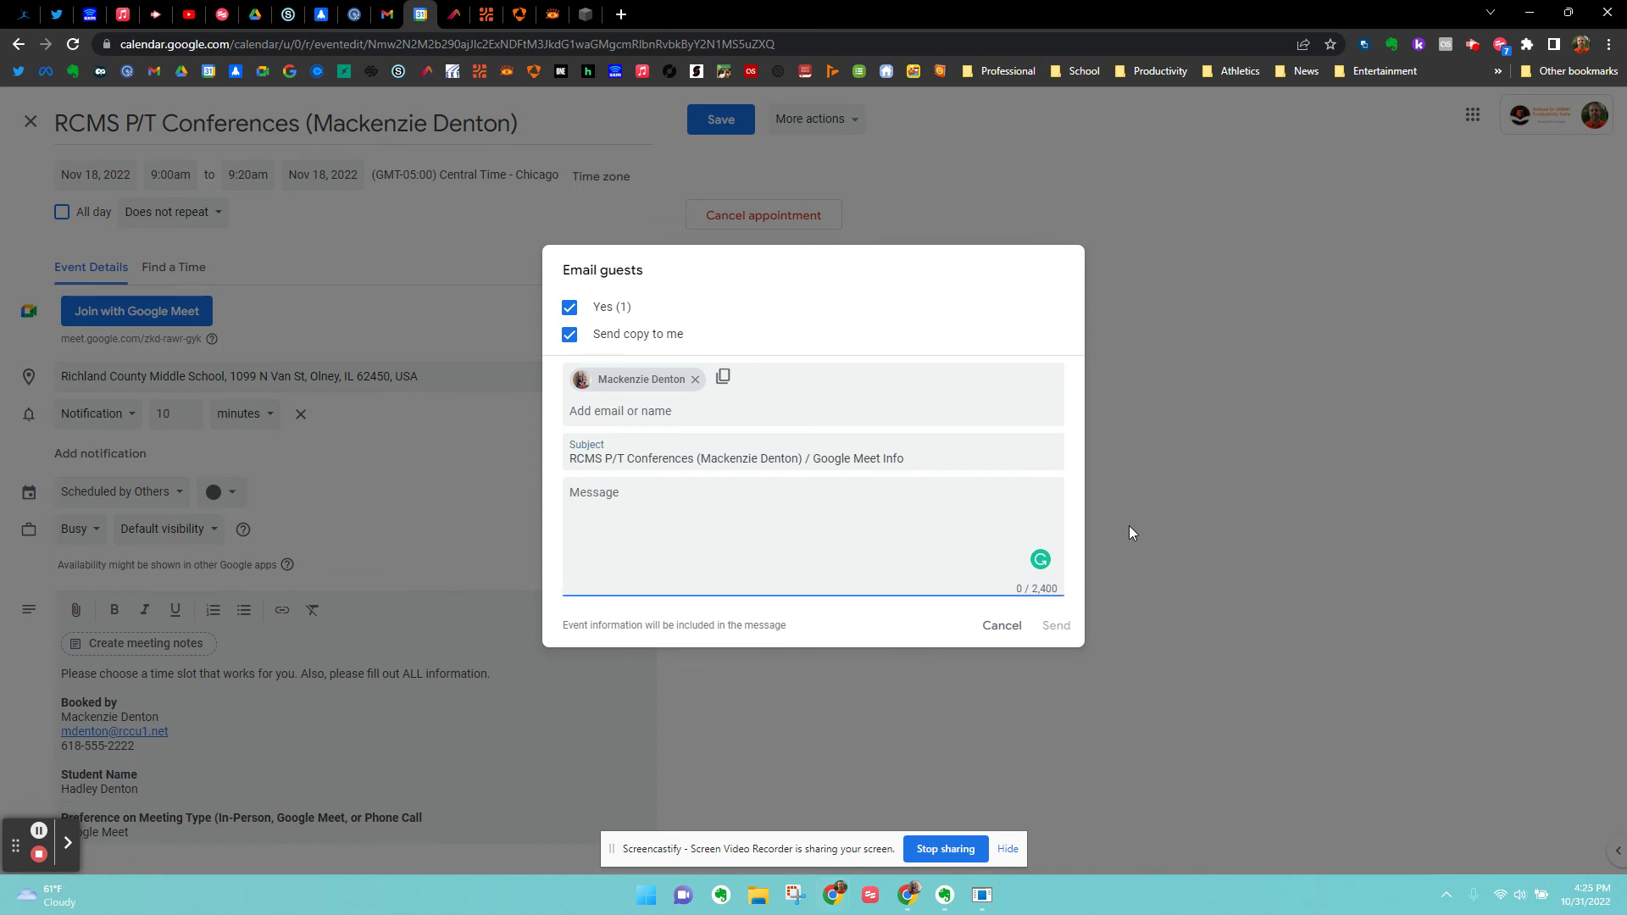
key(ctrl+v)
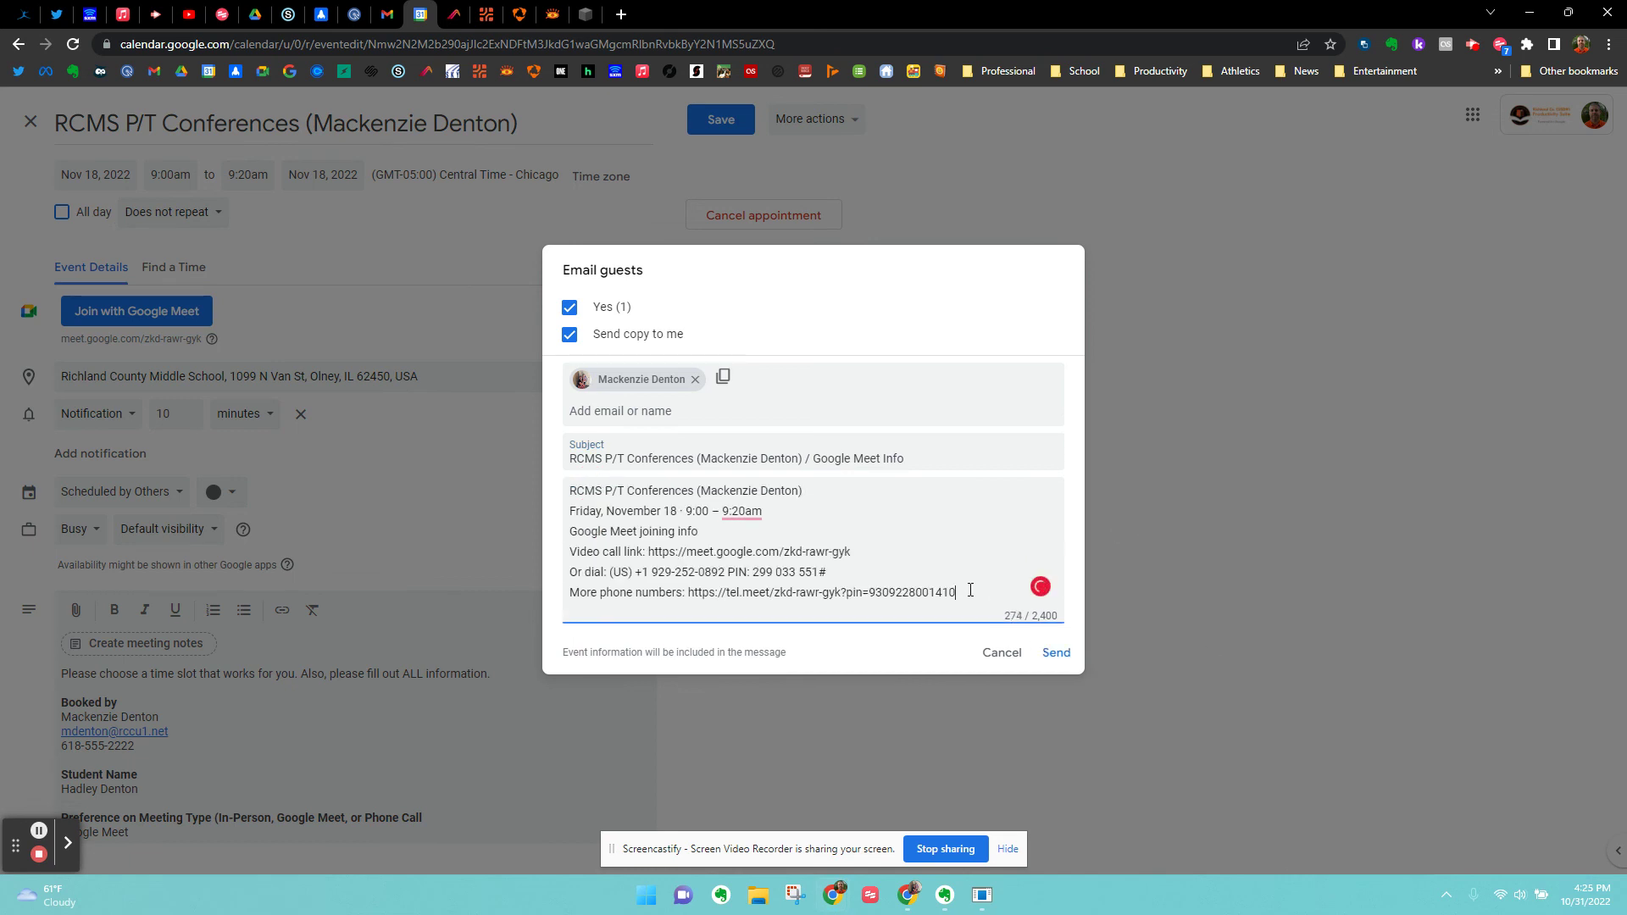
drag(970, 590, 565, 581)
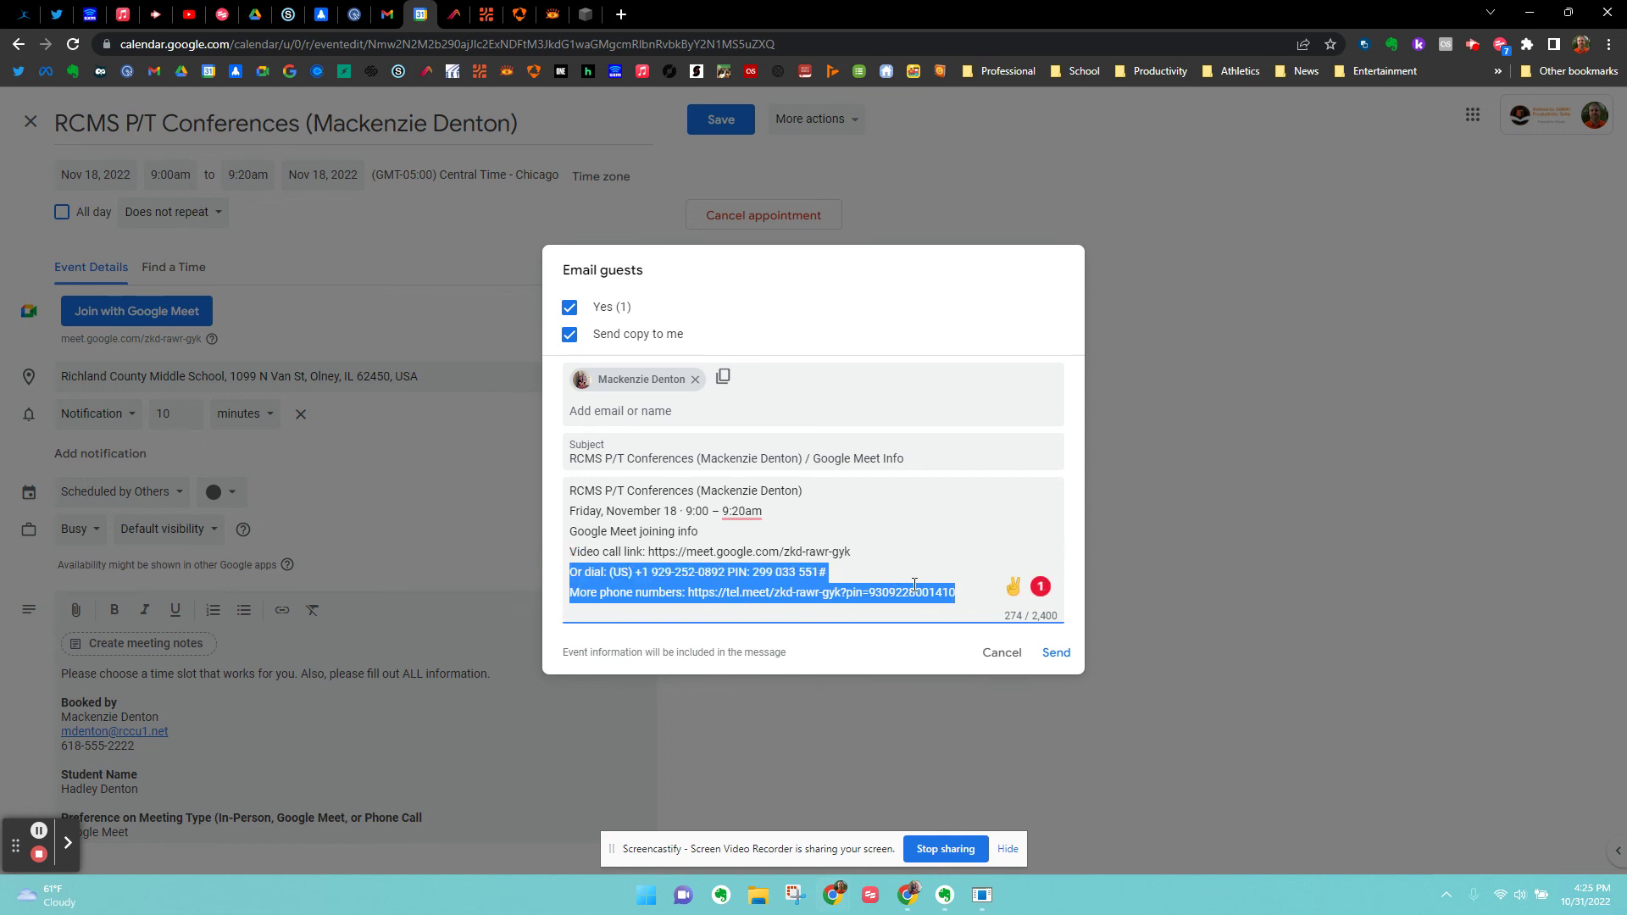
key(BackSpace)
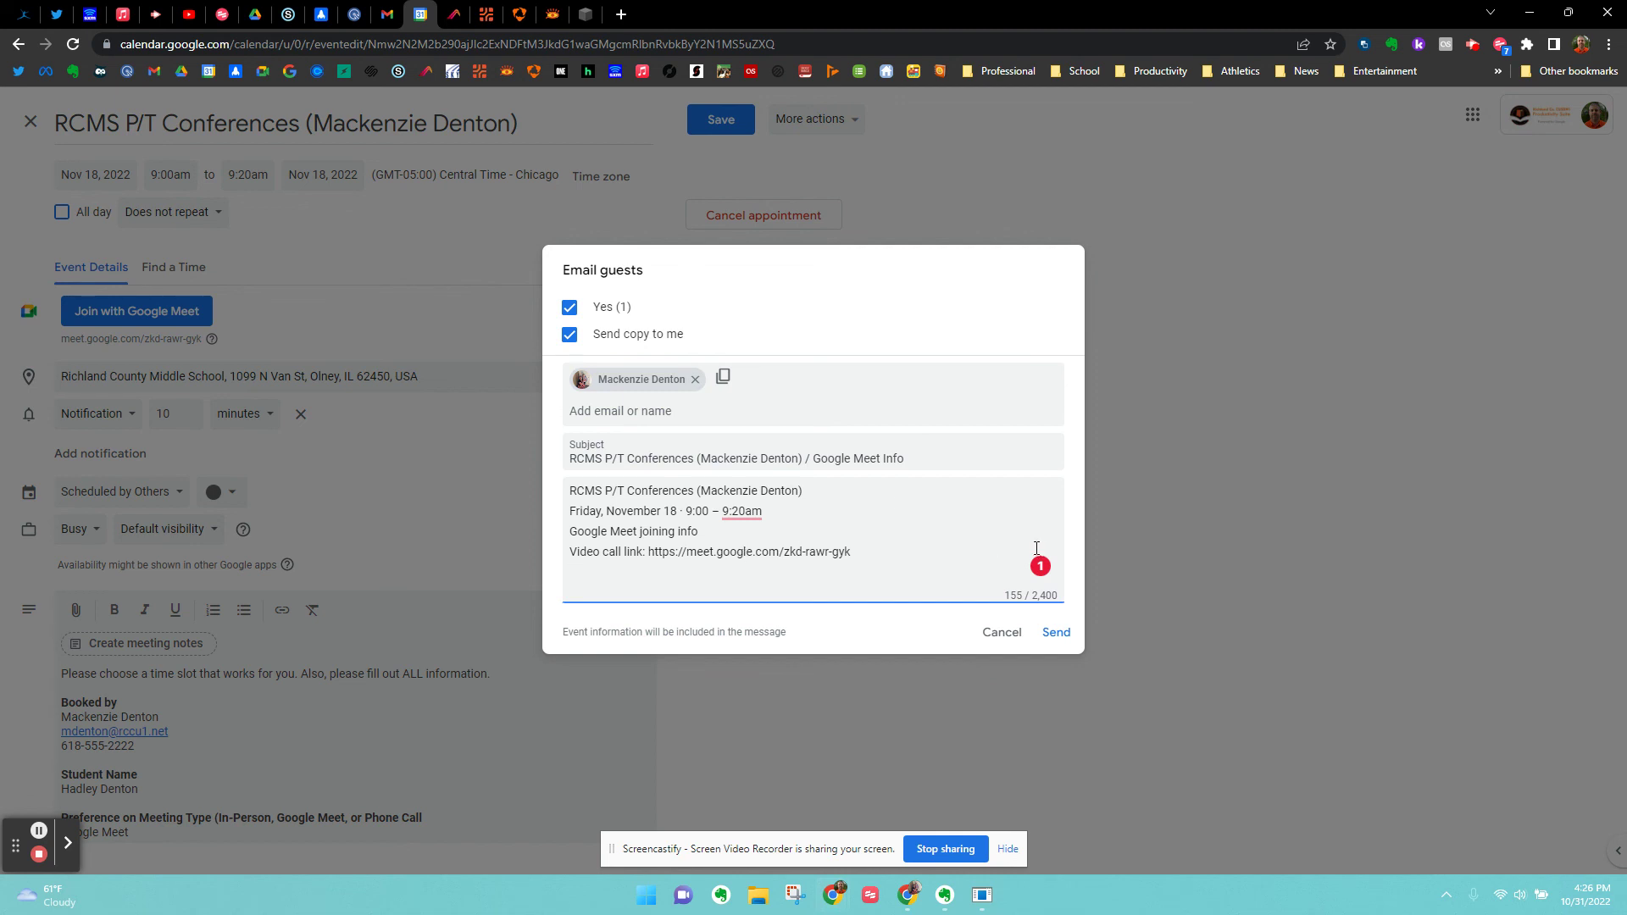
click(1056, 633)
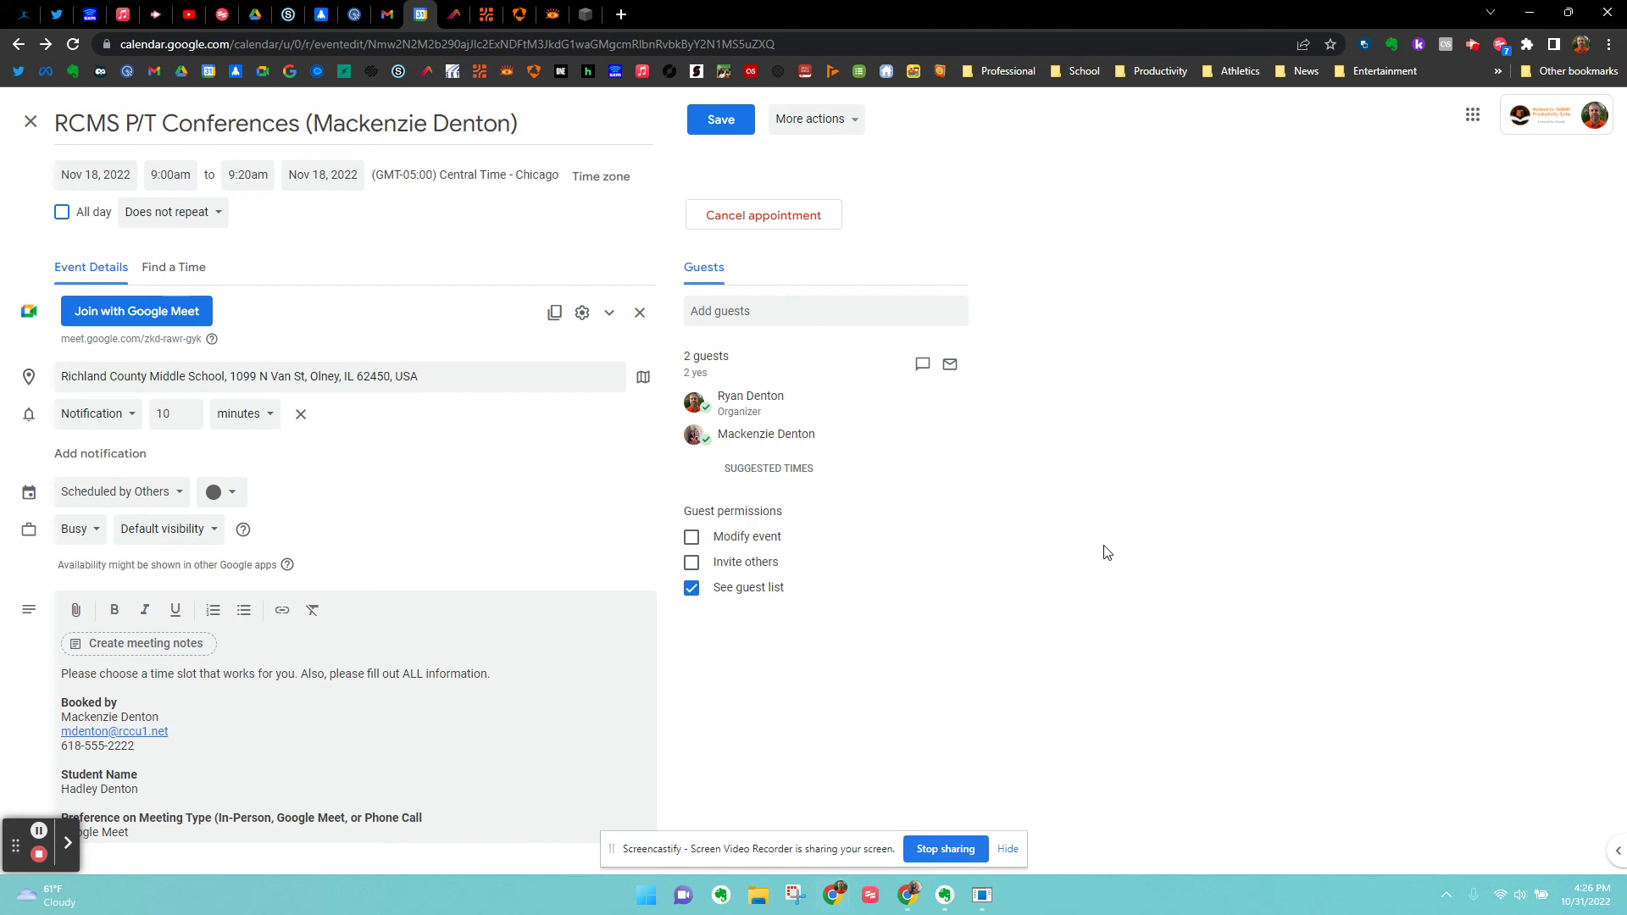
Save the conference with its Meet link without sending update emails to guests.
click(743, 126)
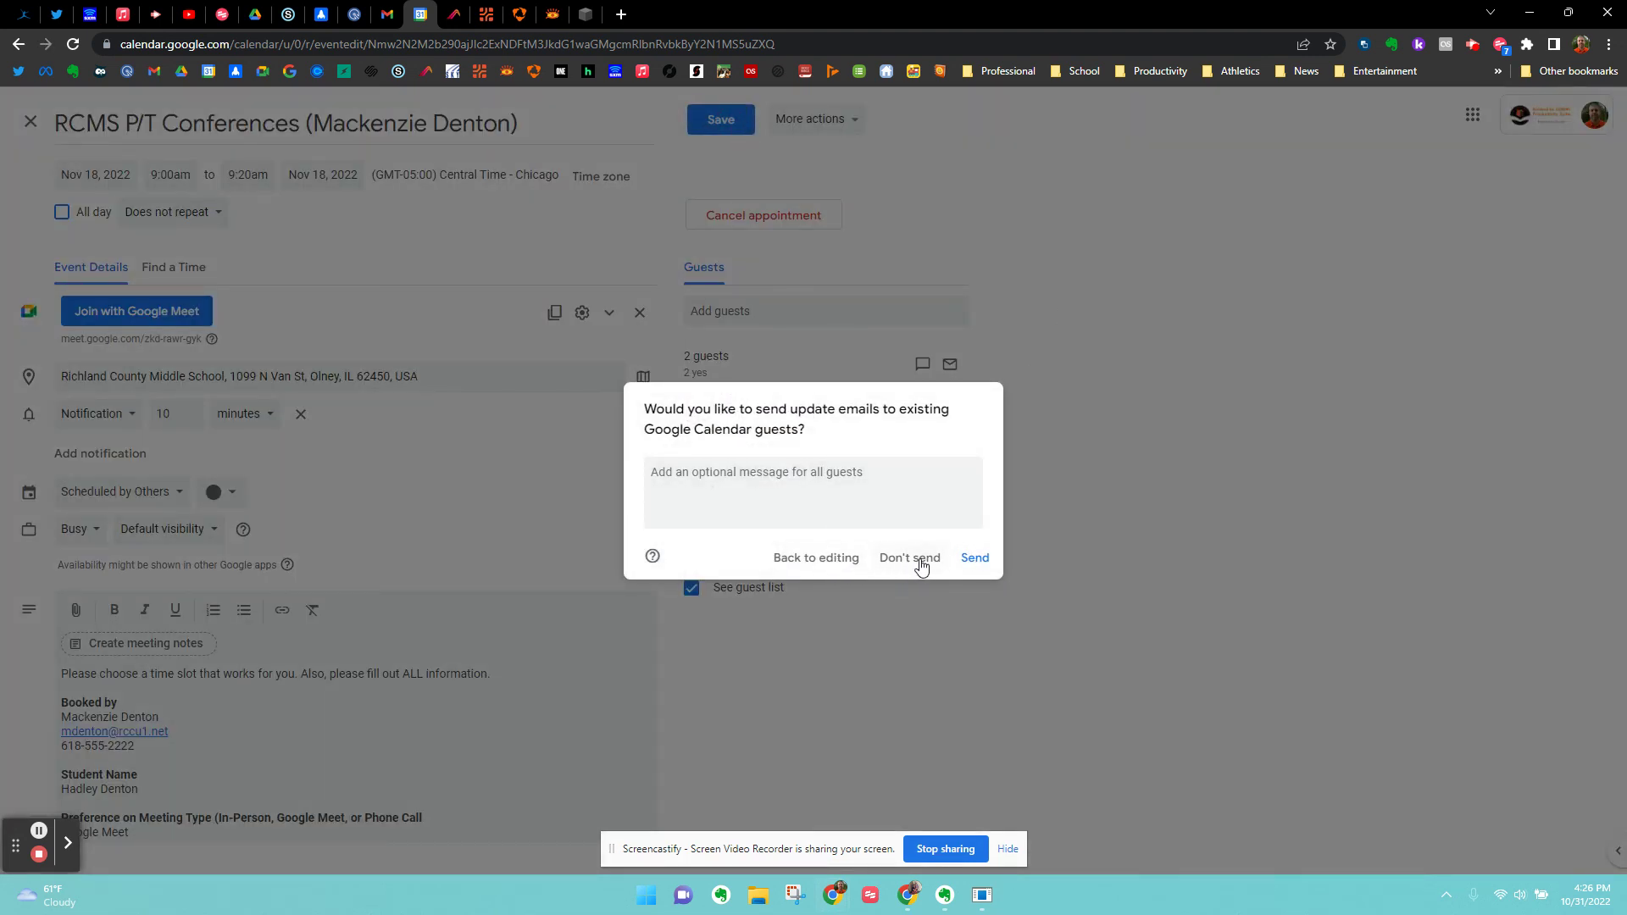
click(921, 565)
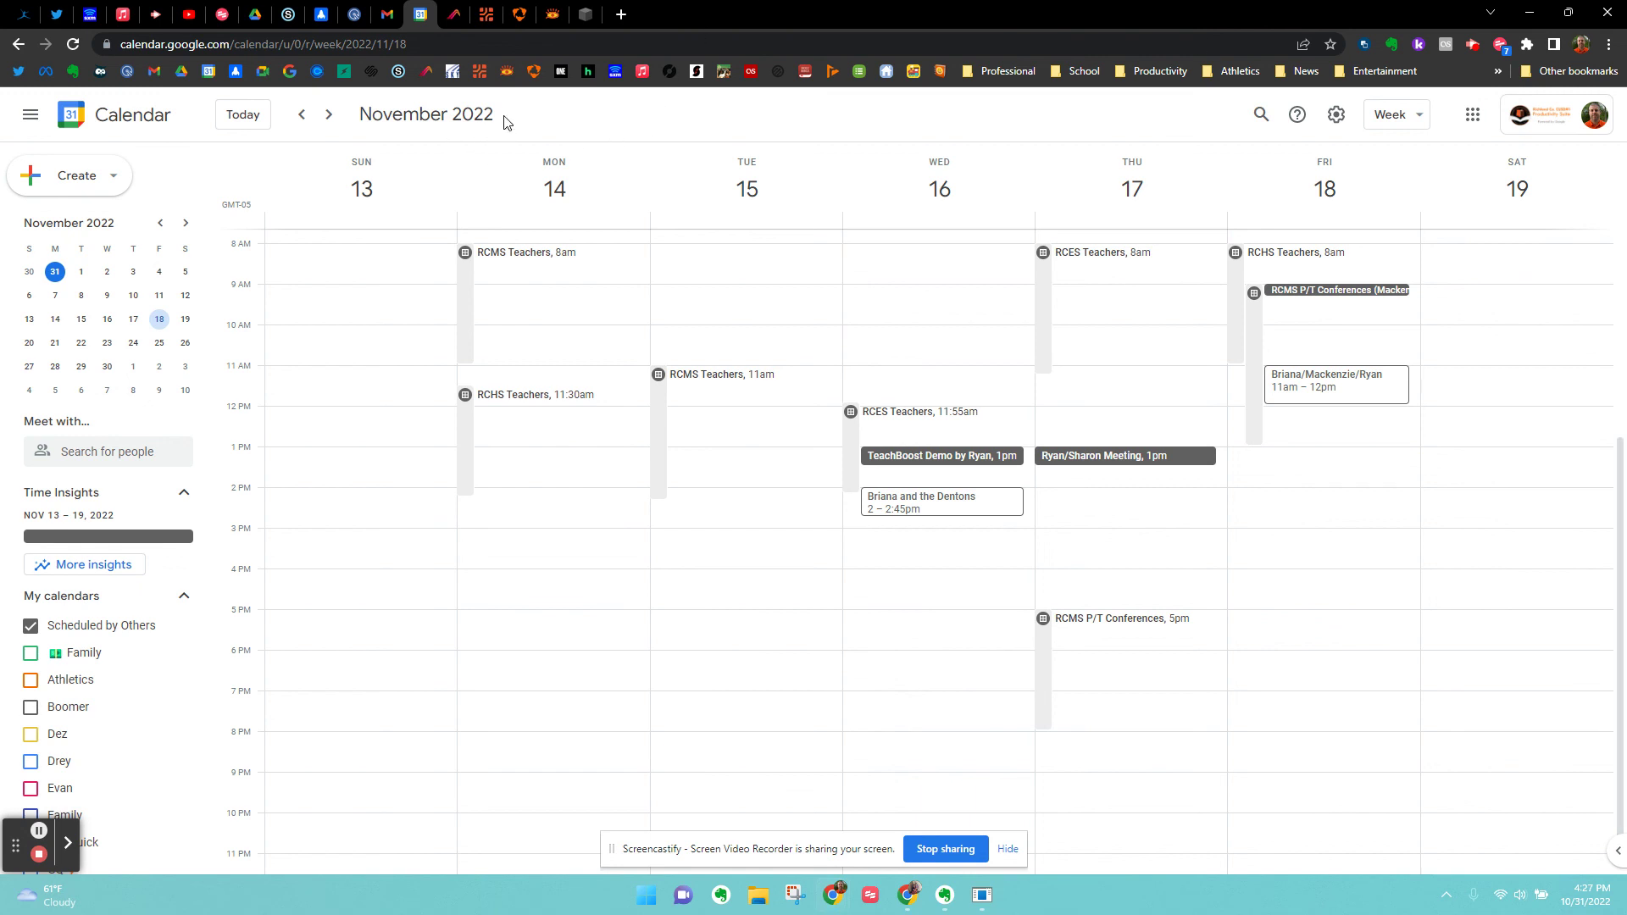
click(1474, 47)
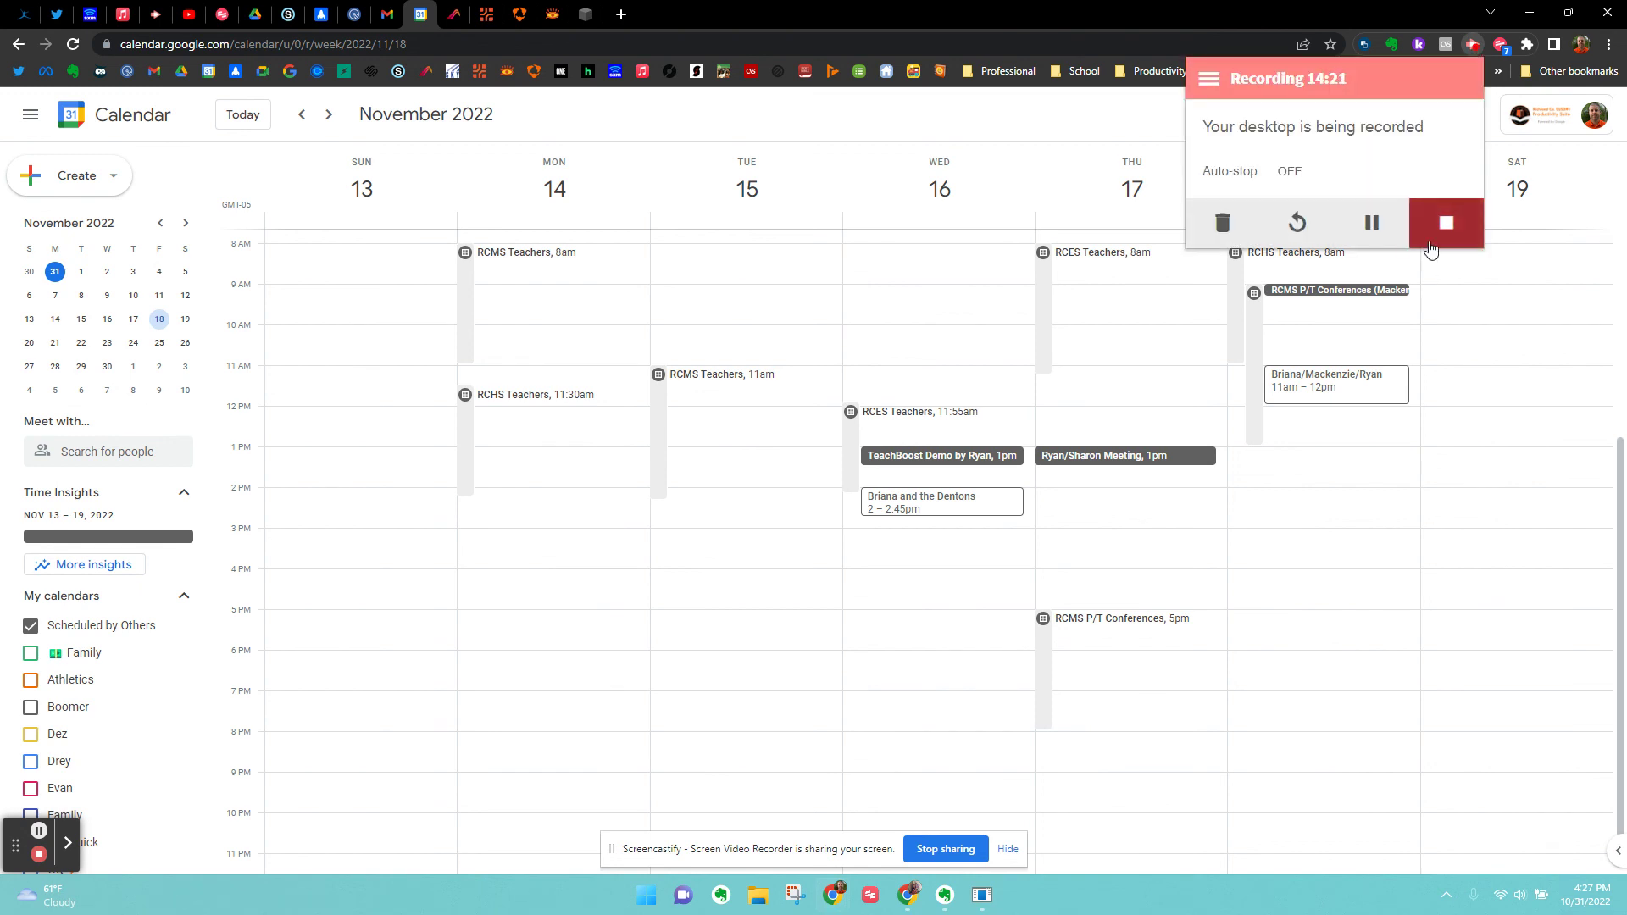